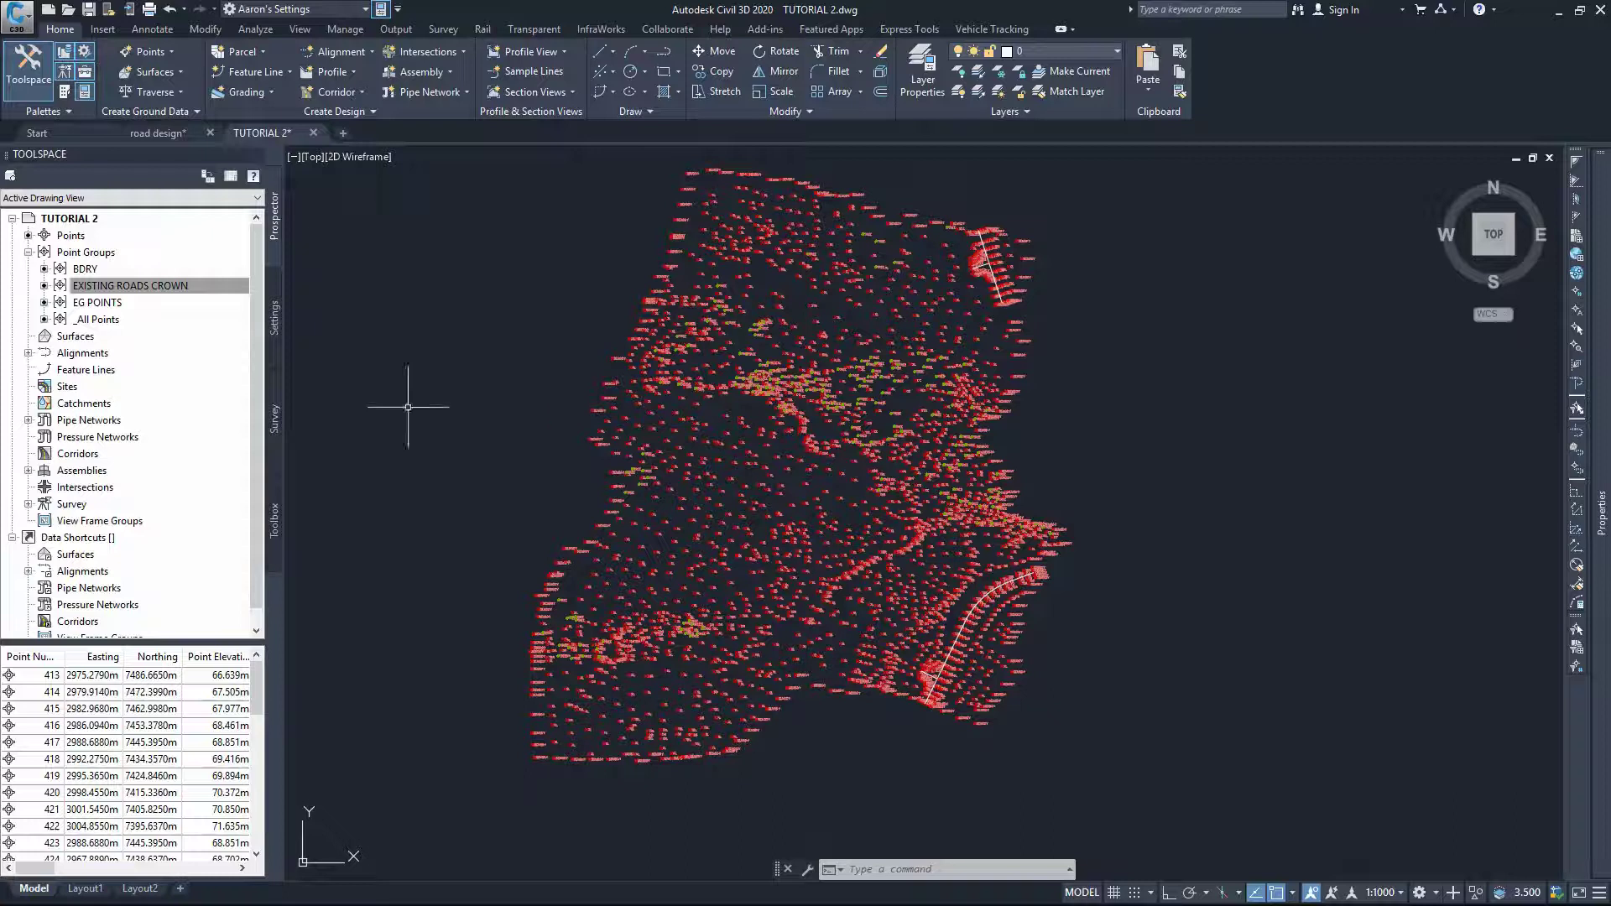
Step: Create a new TIN surface named EG from the Surfaces node
right_click(76, 339)
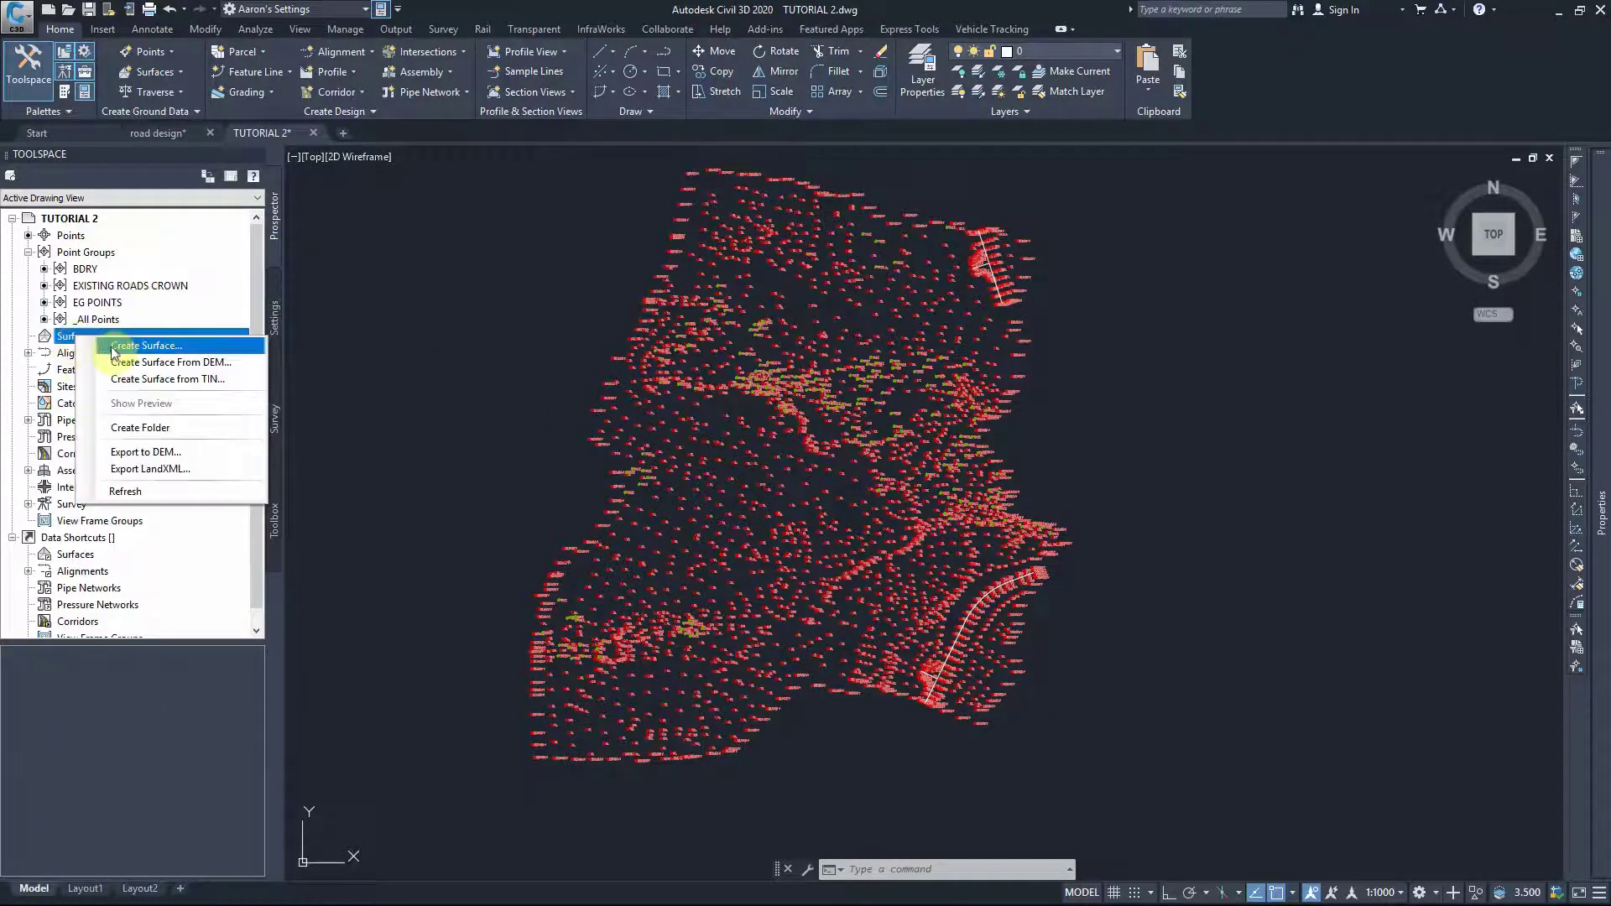
left_click(173, 72)
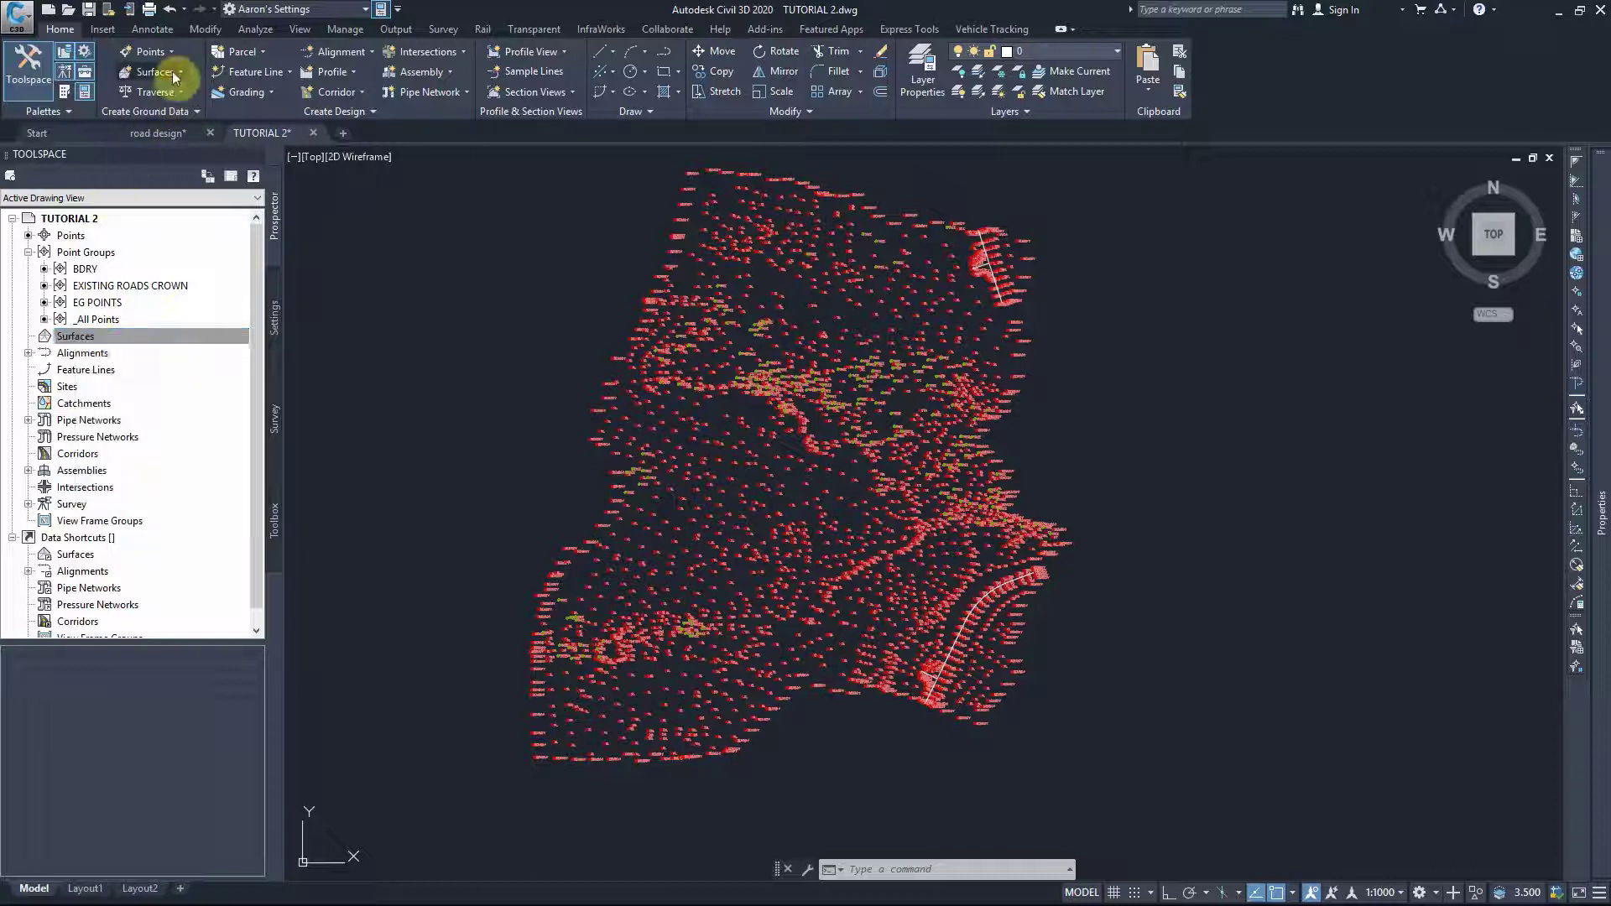
left_click(173, 93)
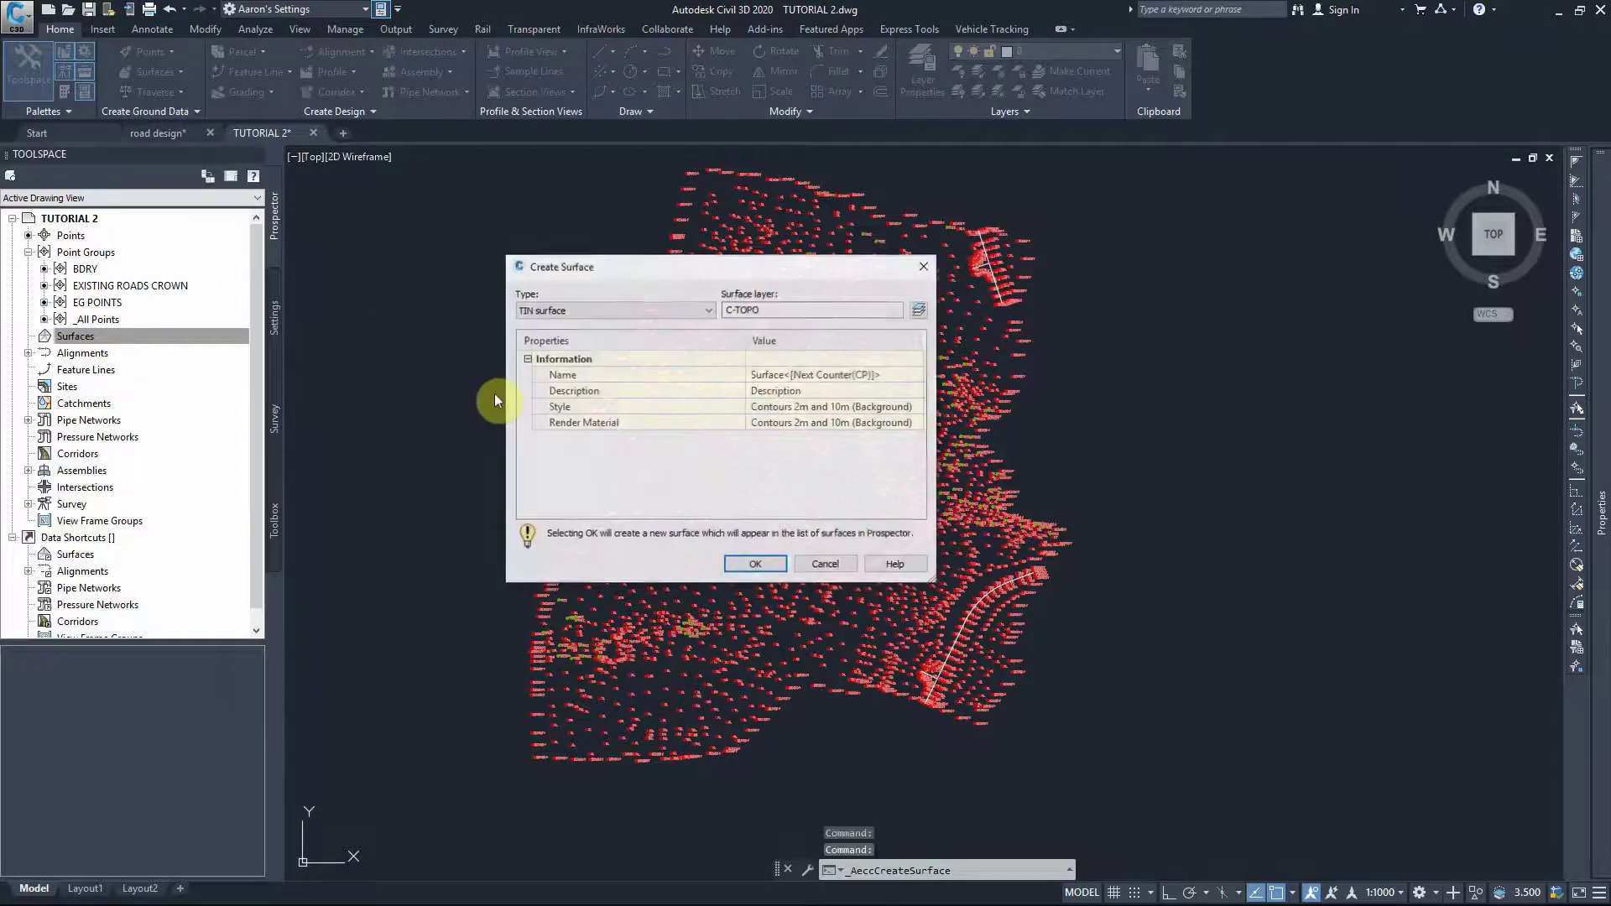
left_click(797, 374)
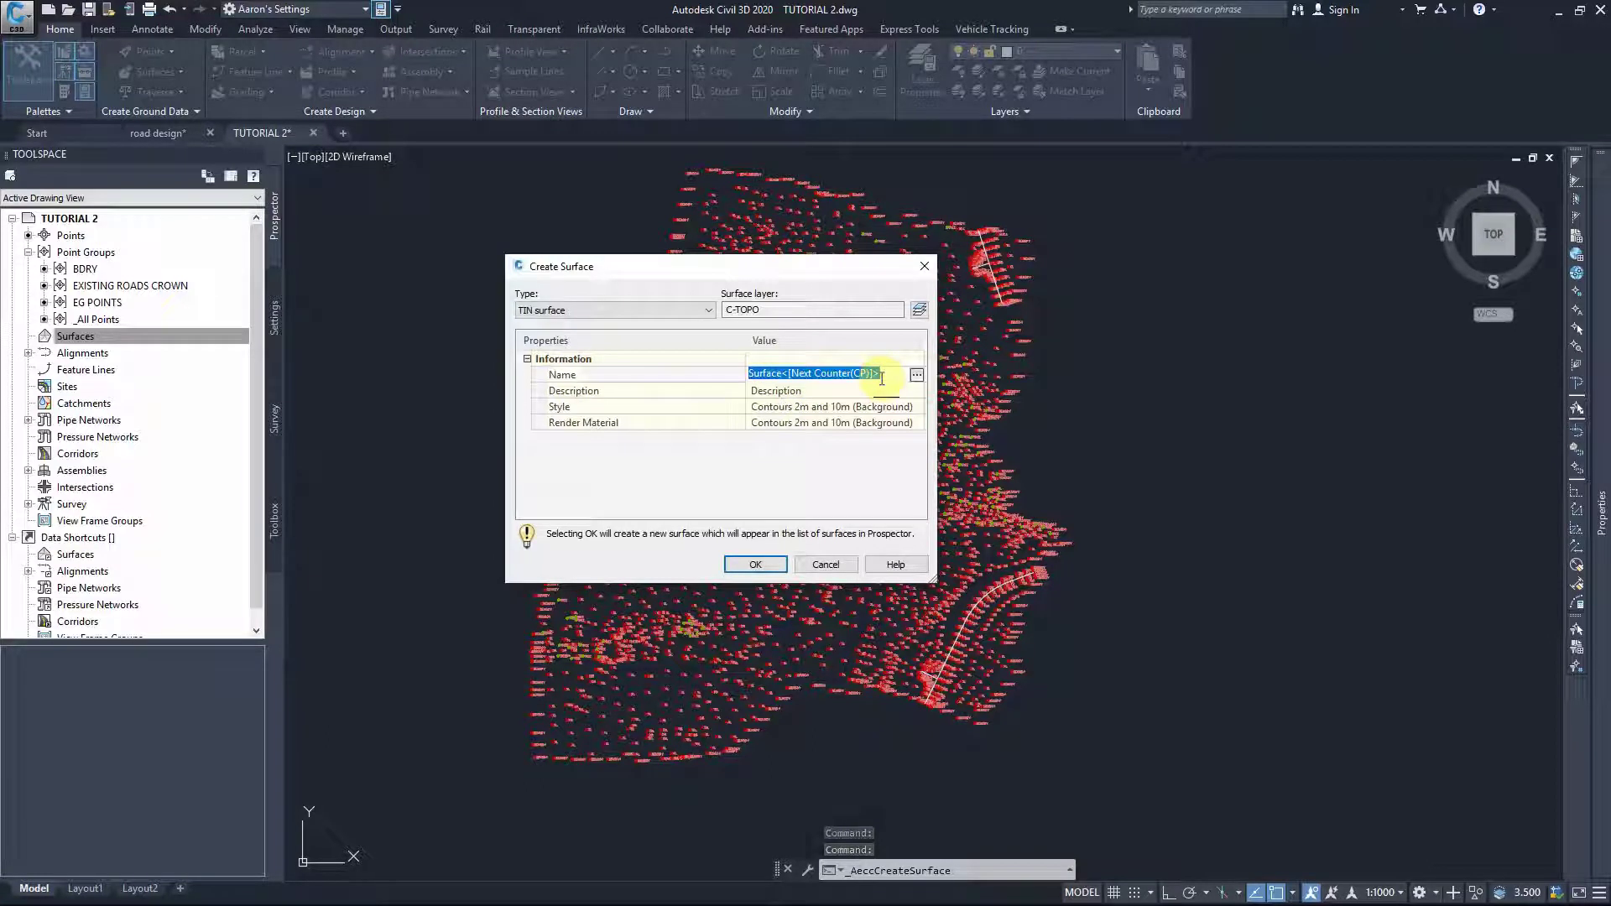
type("EG")
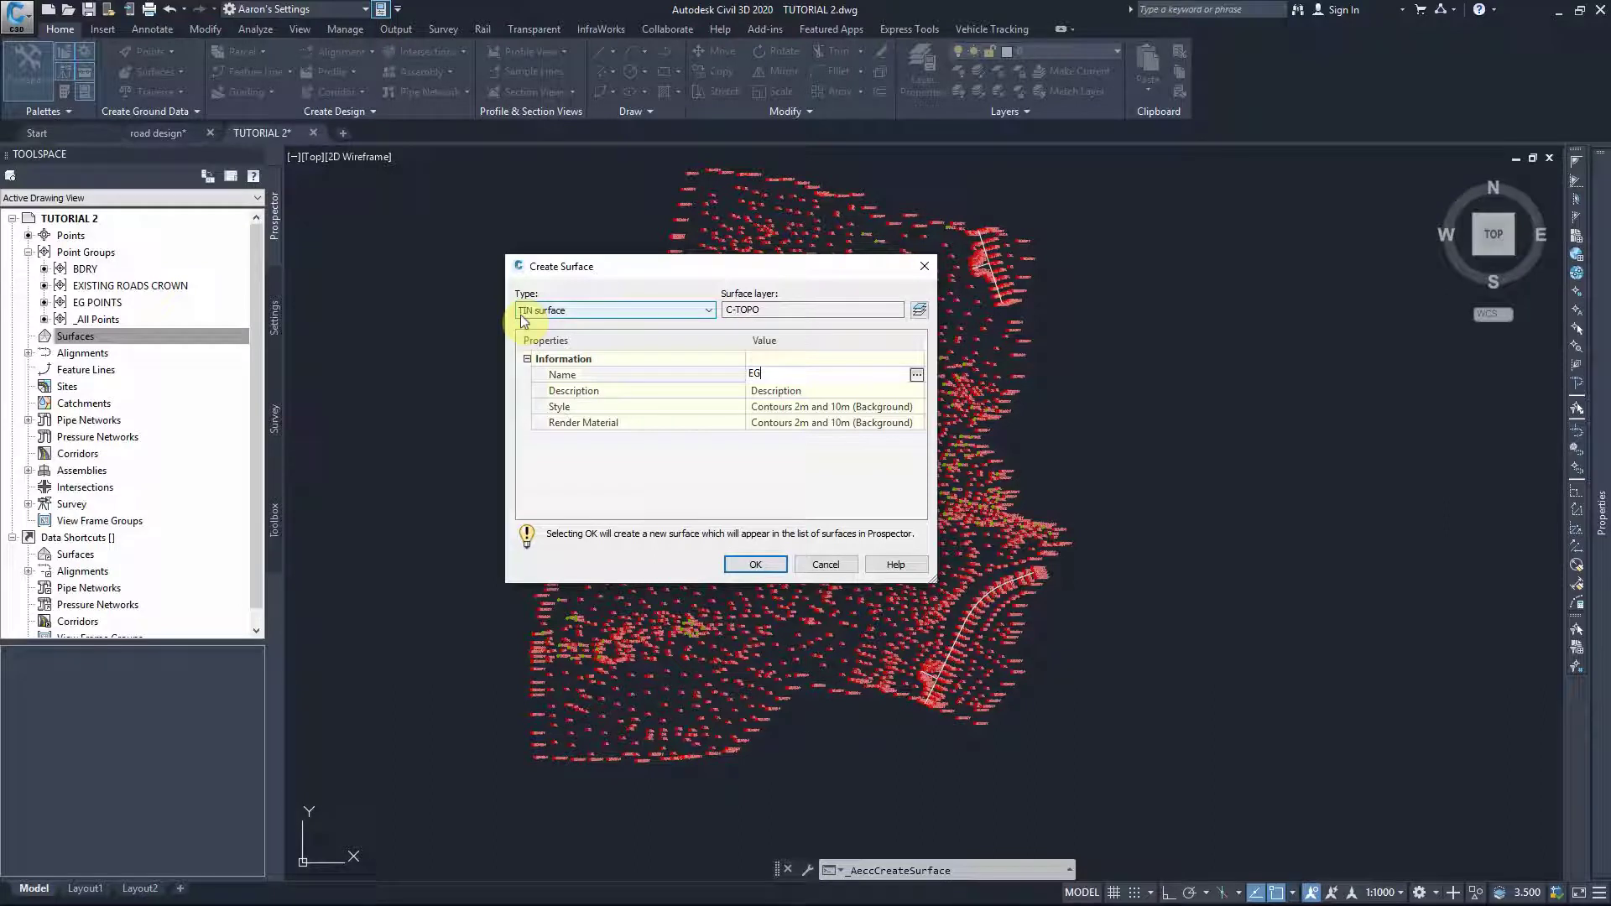
left_click(755, 564)
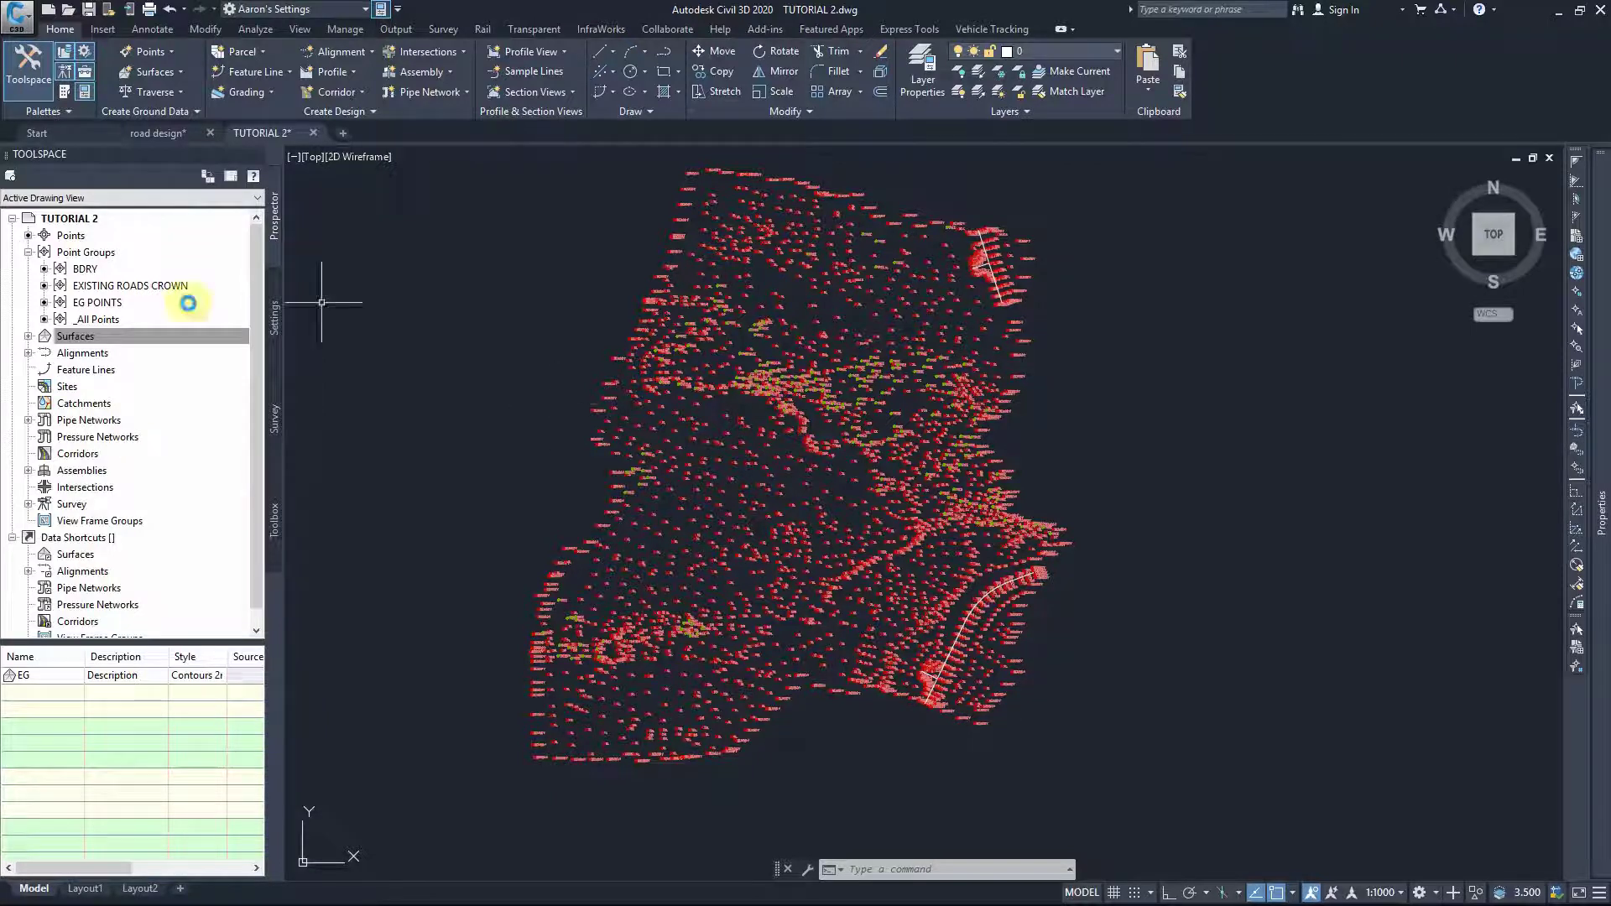
Step: Add the EG POINTS point group to the EG surface's Definition in Prospector
left_click(47, 335)
left_click(28, 335)
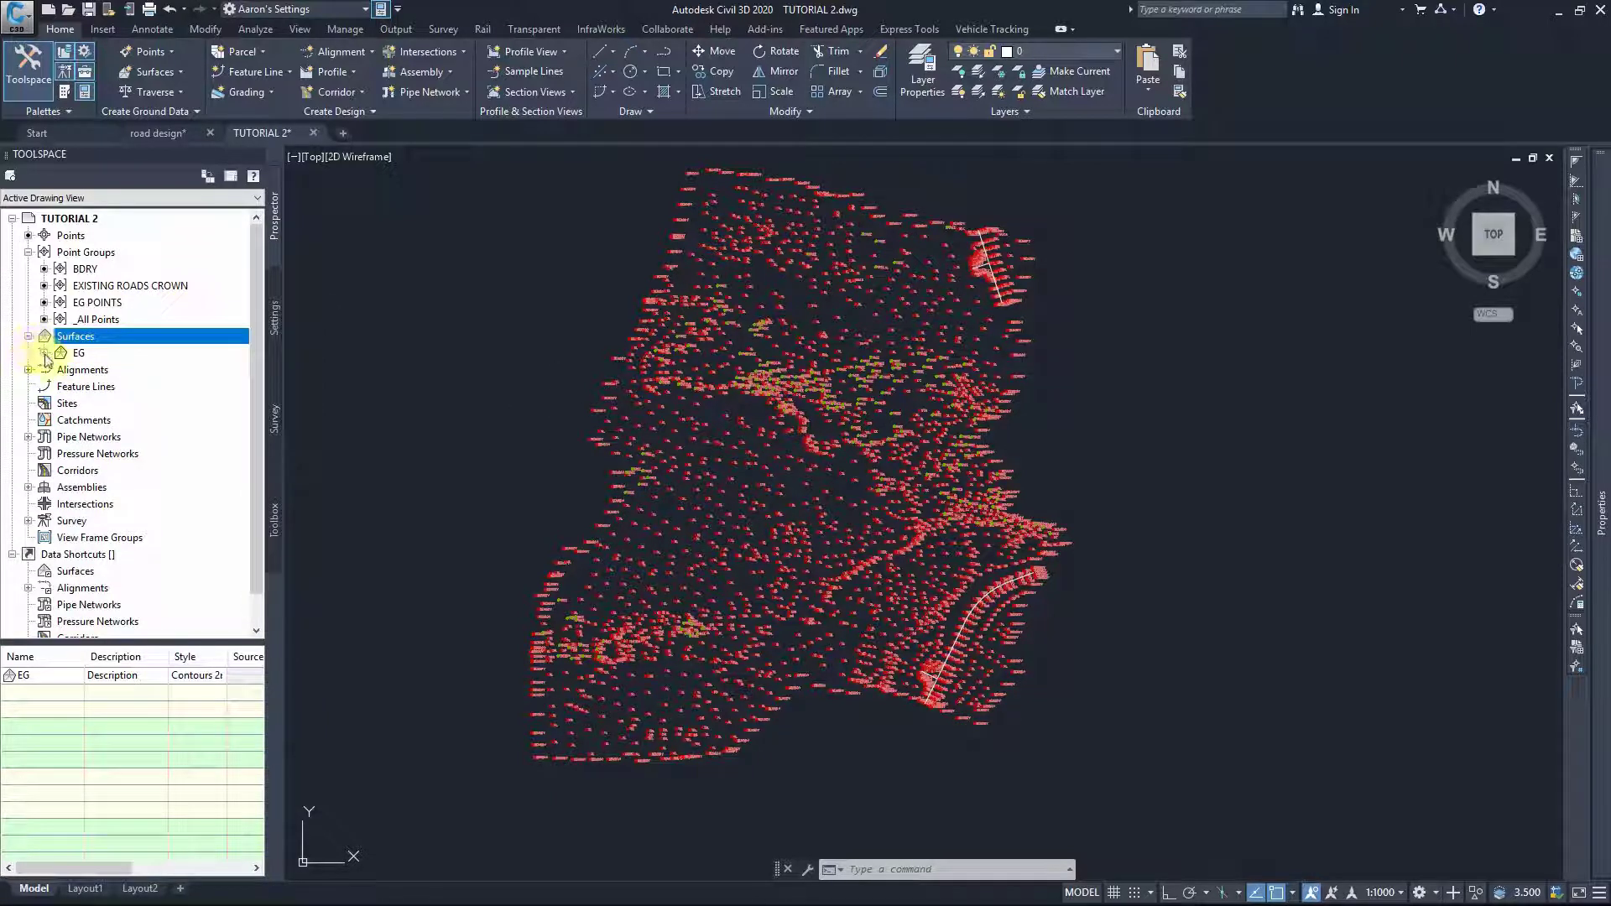
left_click(44, 352)
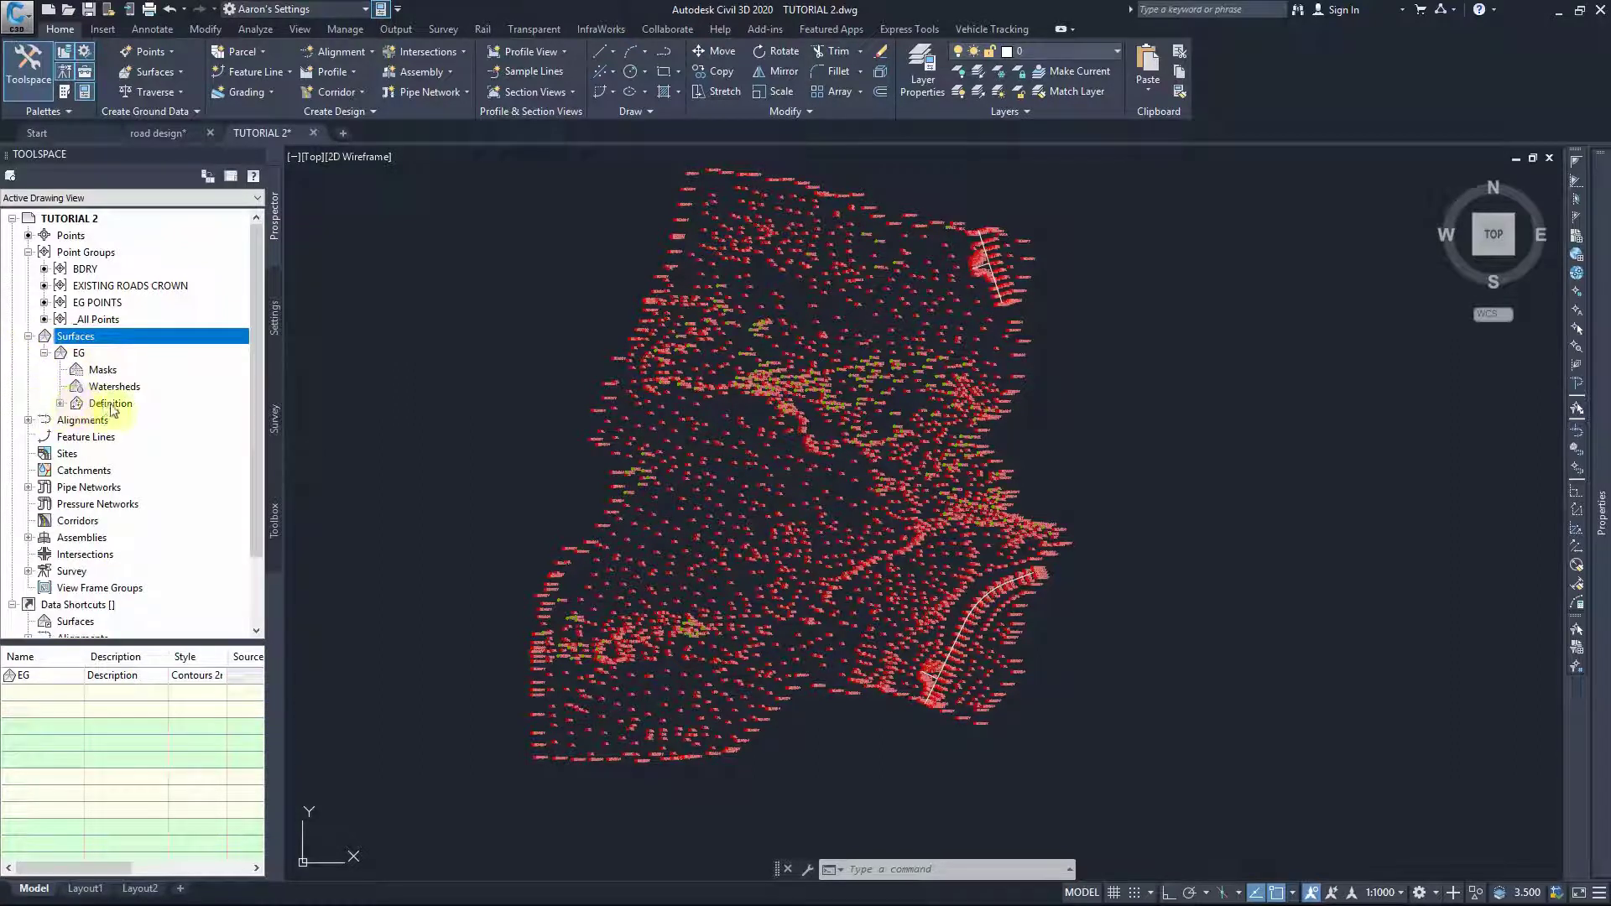
left_click(61, 404)
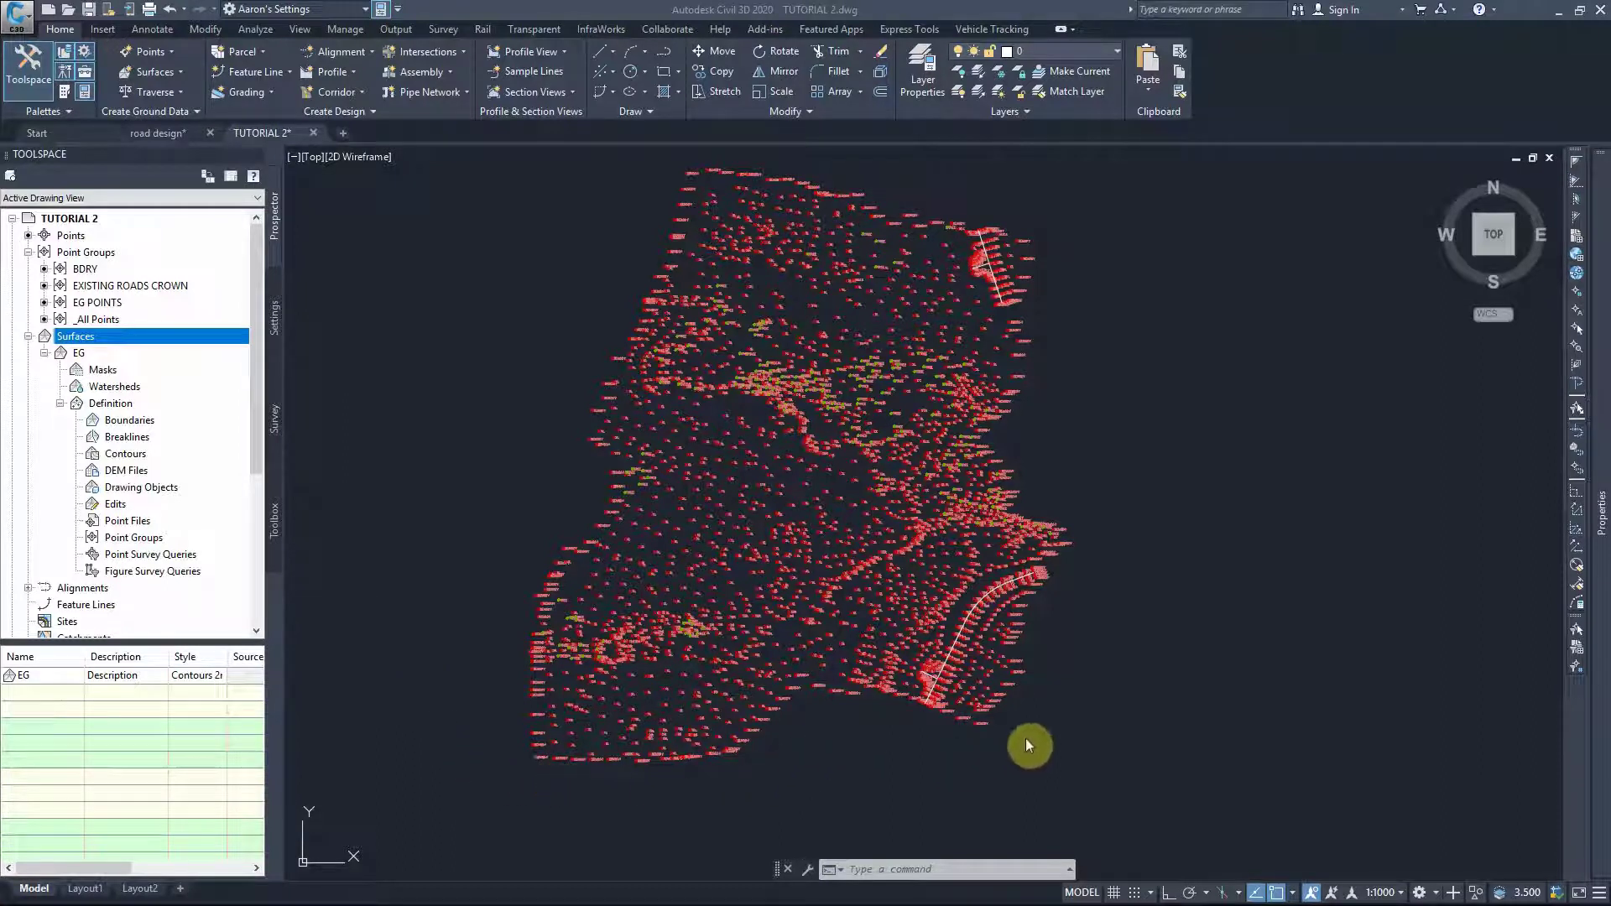
right_click(113, 538)
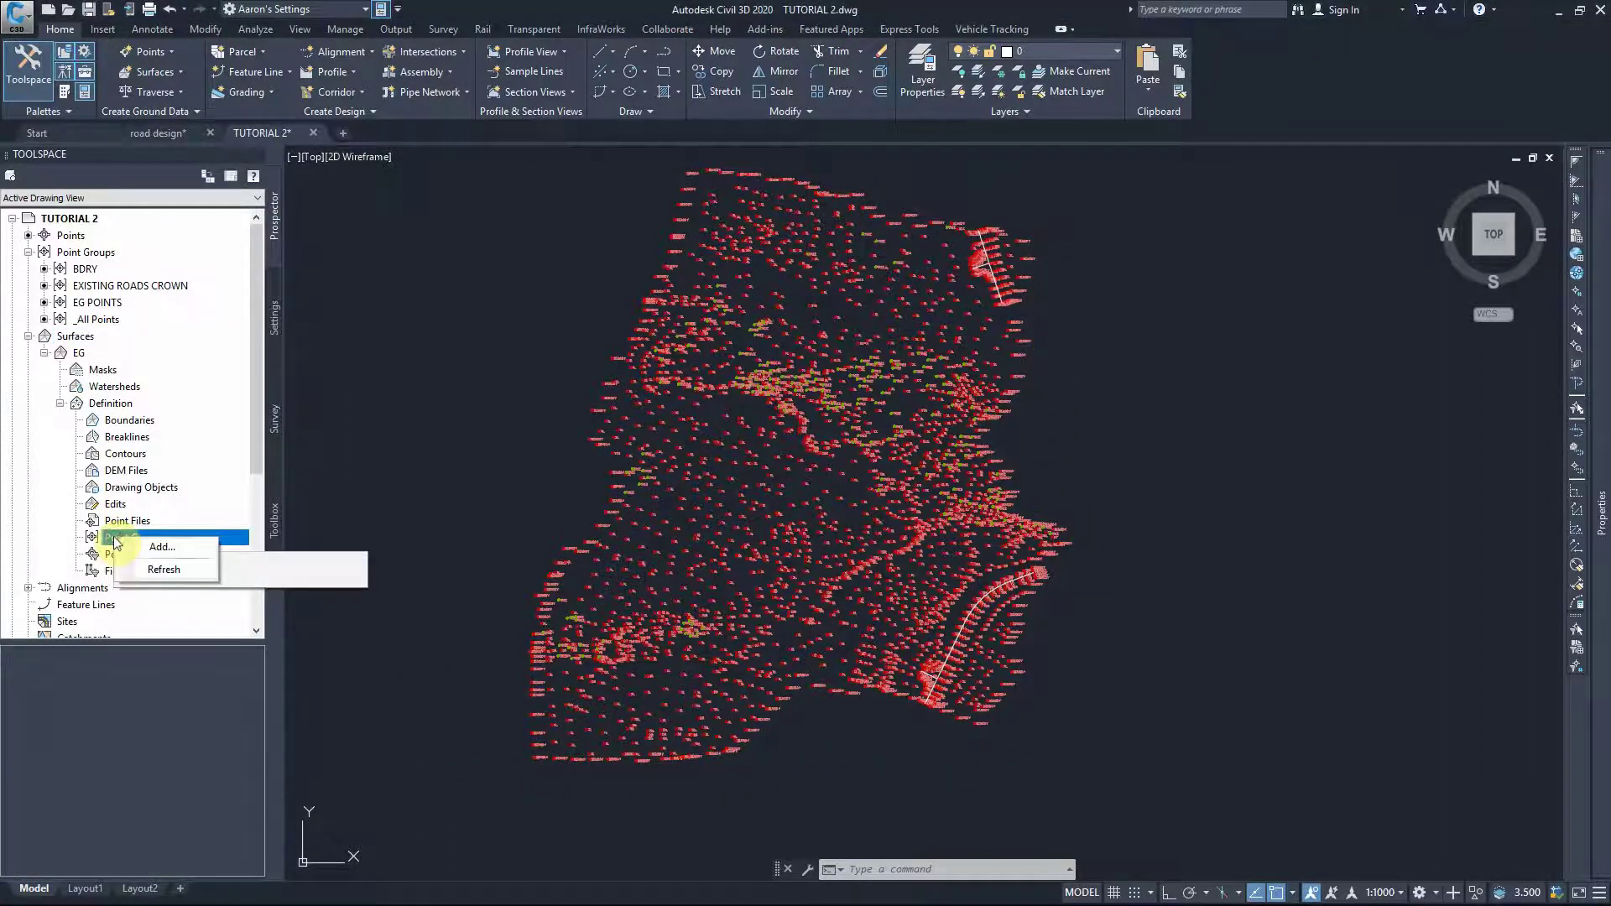
left_click(144, 550)
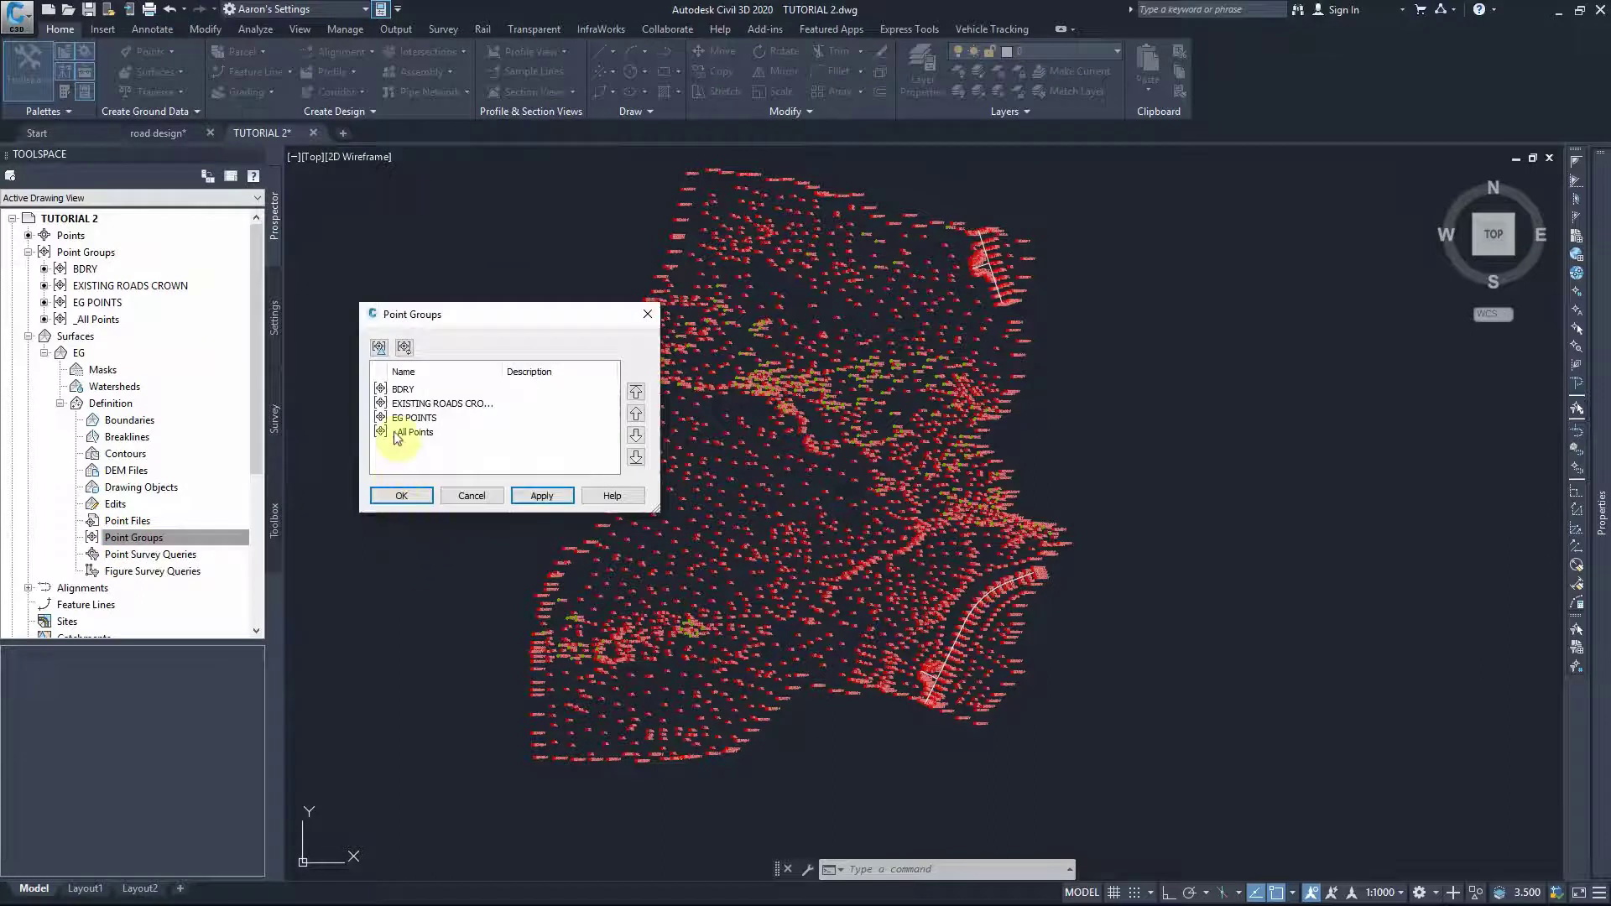
left_click(407, 419)
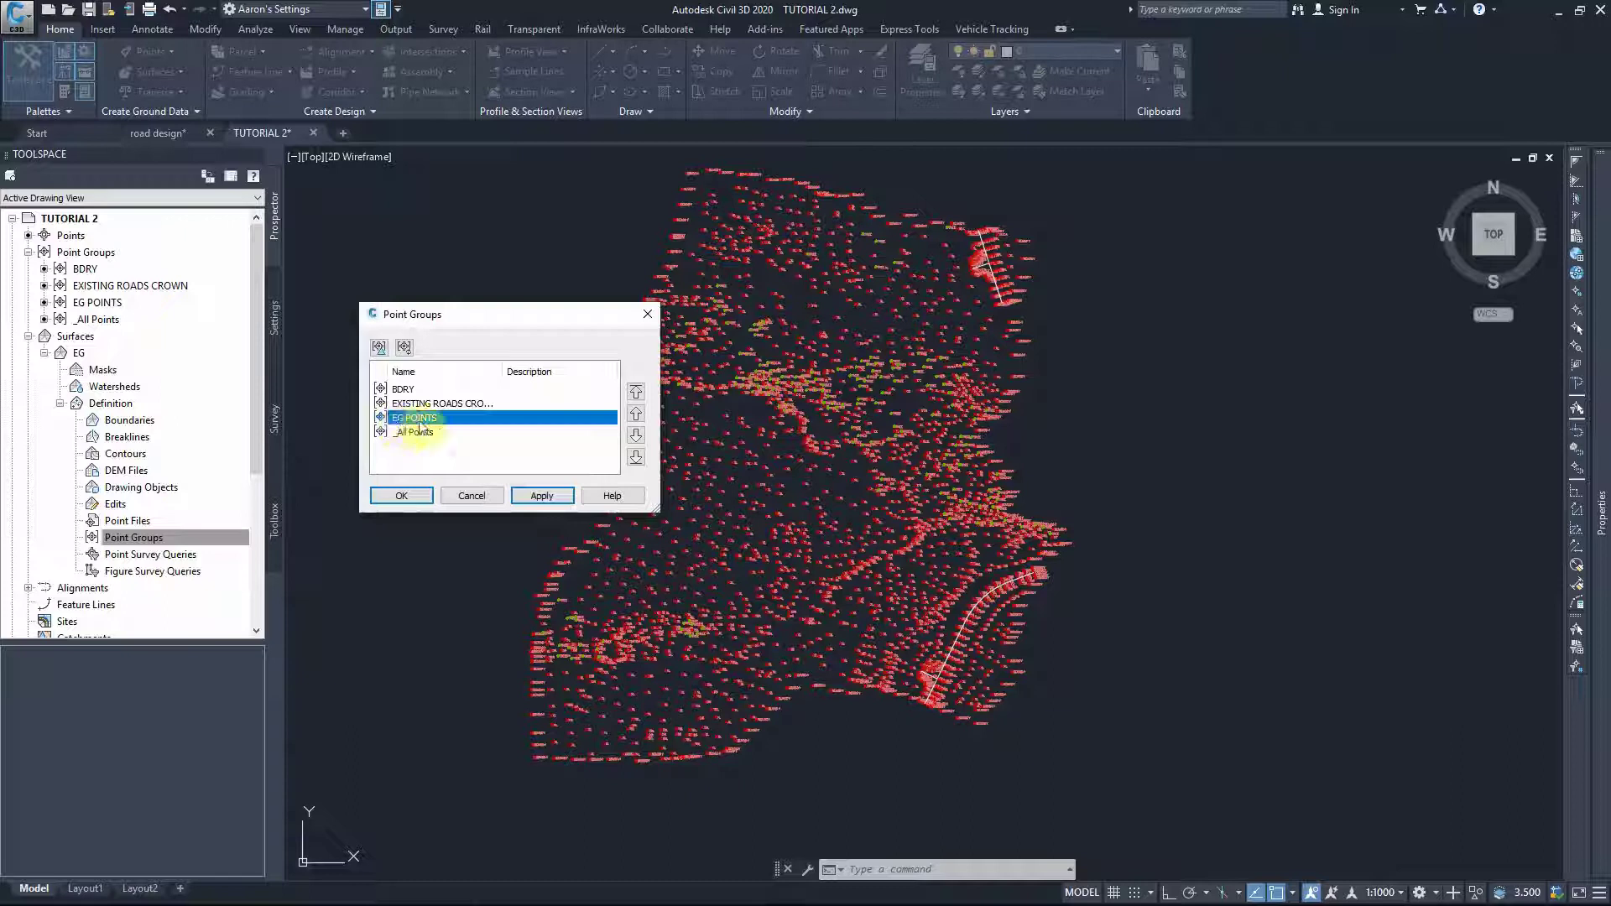
left_click(401, 496)
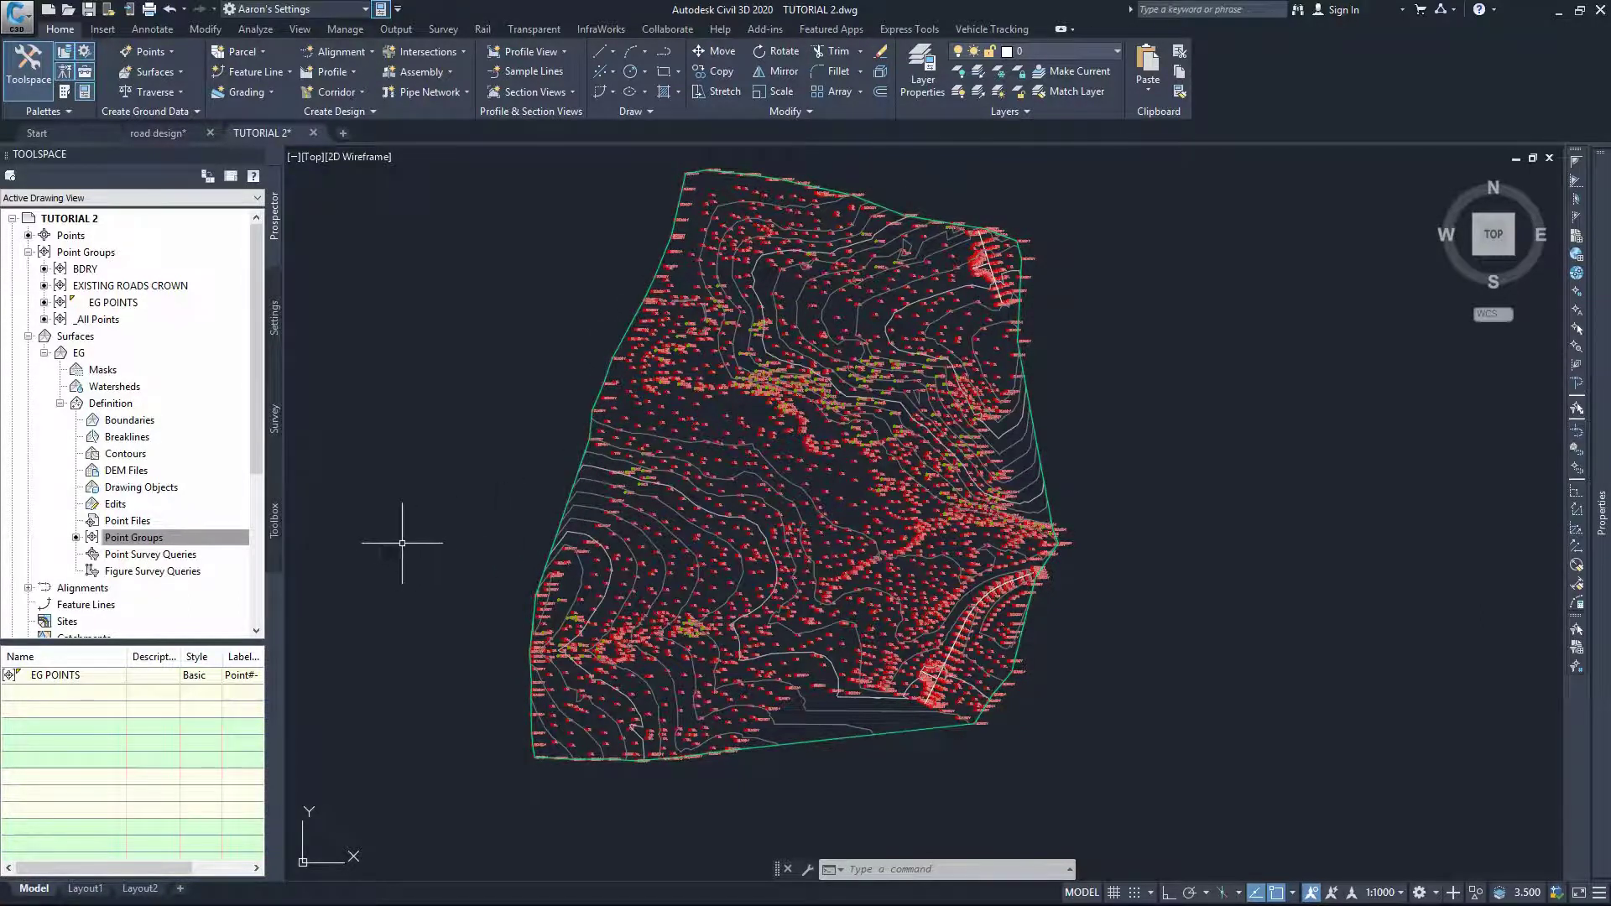
Step: Set the EG surface style to Contours 1m and 5m (Background) in Surface Properties
right_click(76, 337)
right_click(74, 355)
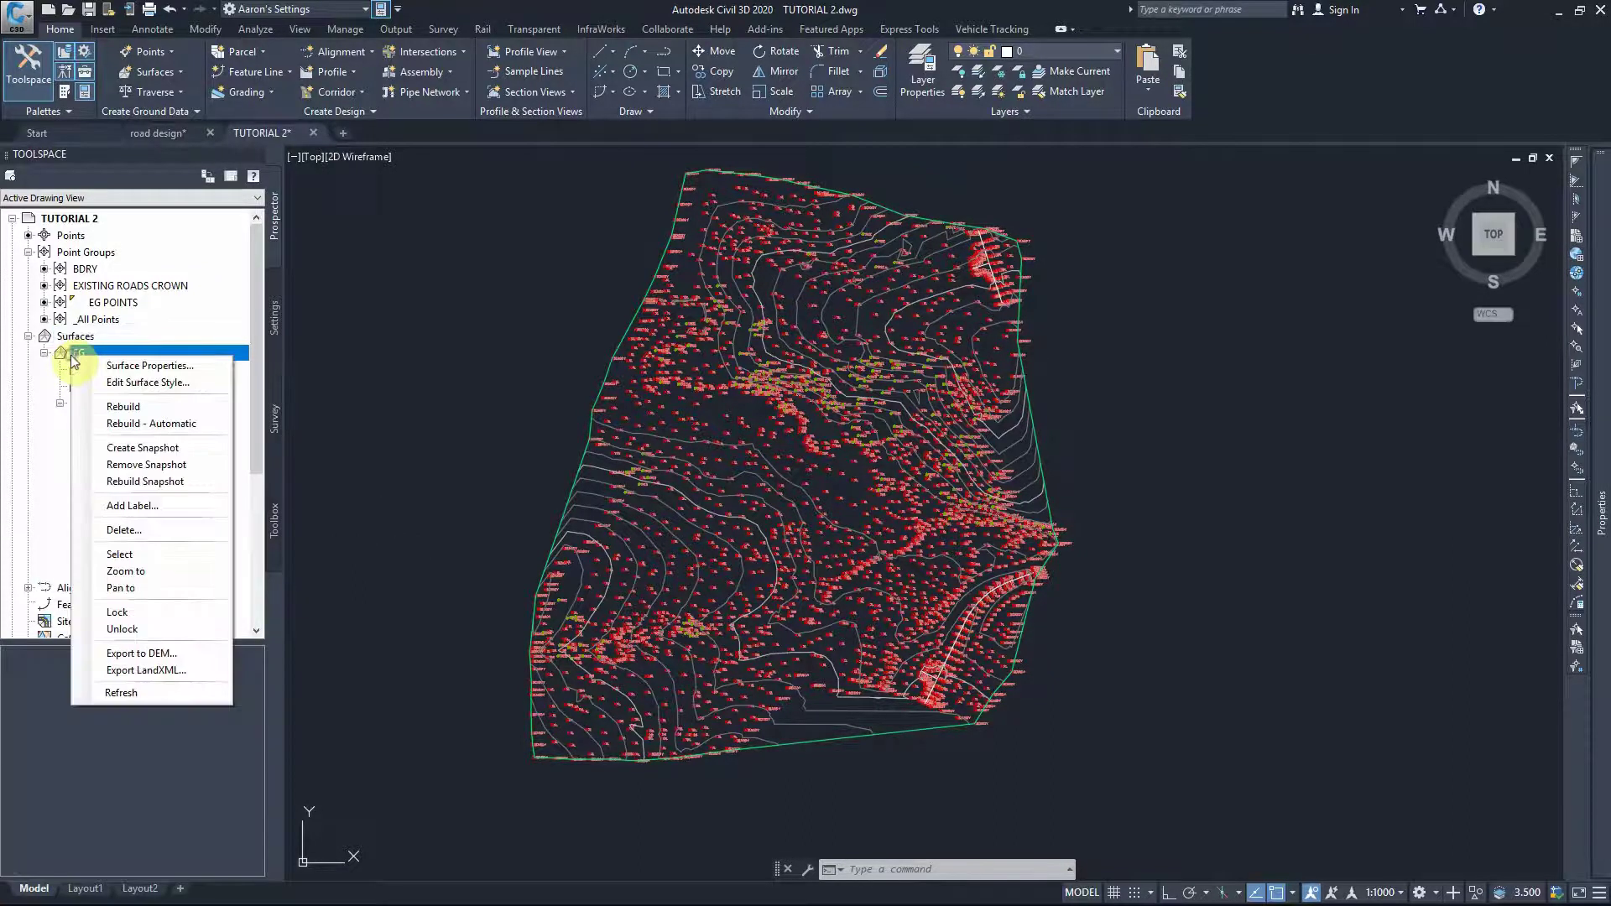
left_click(134, 367)
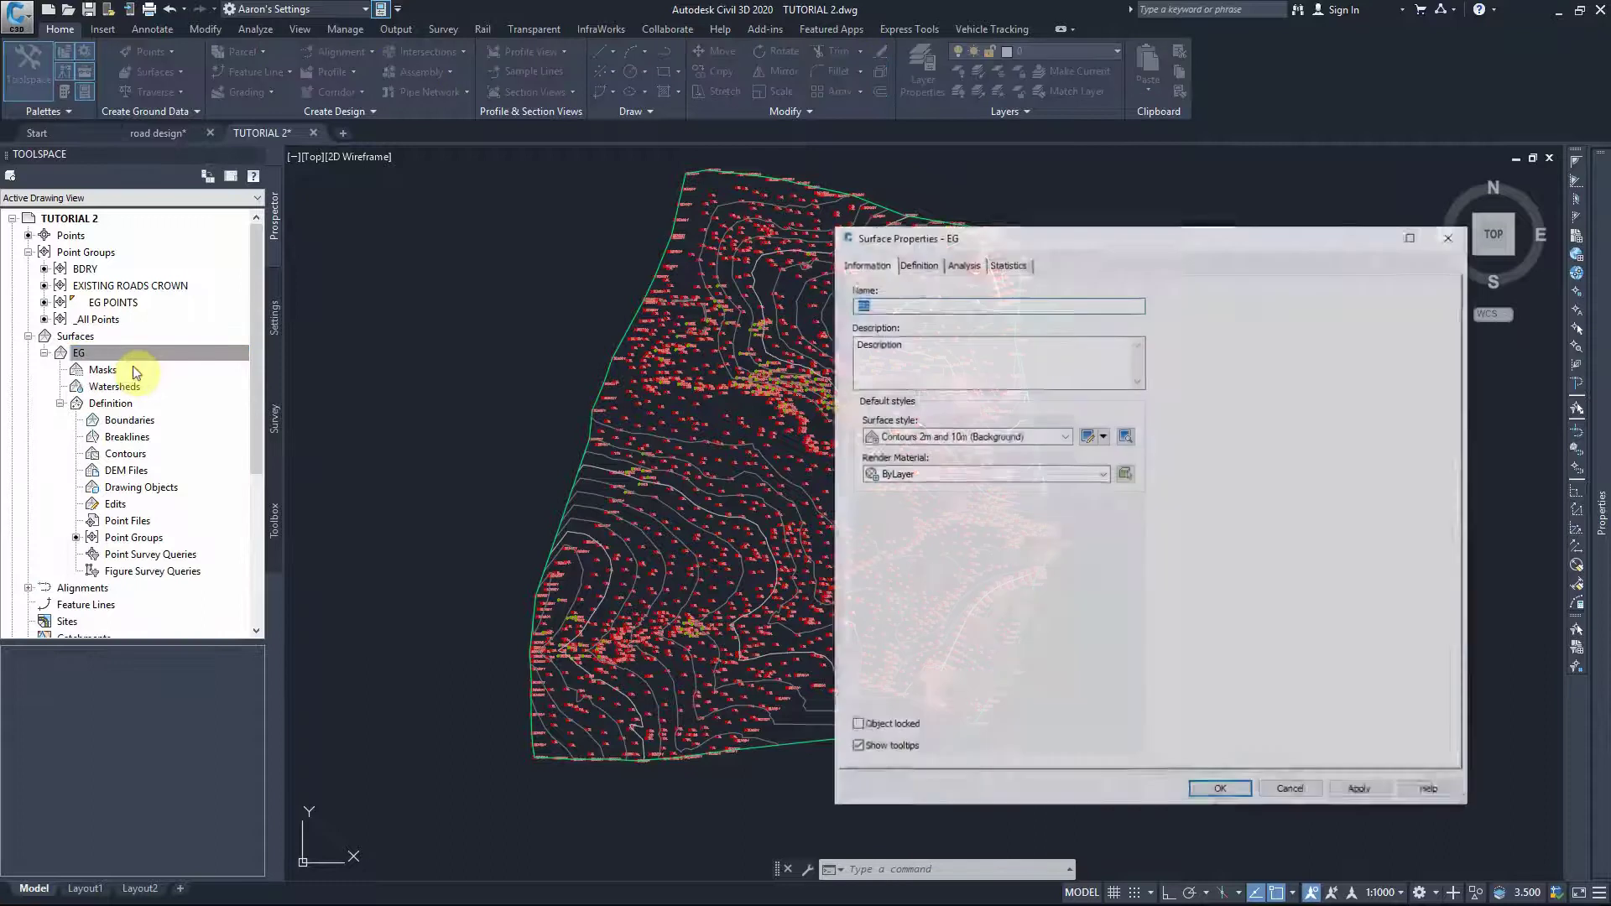
left_click_drag(1105, 232, 642, 233)
left_click(403, 308)
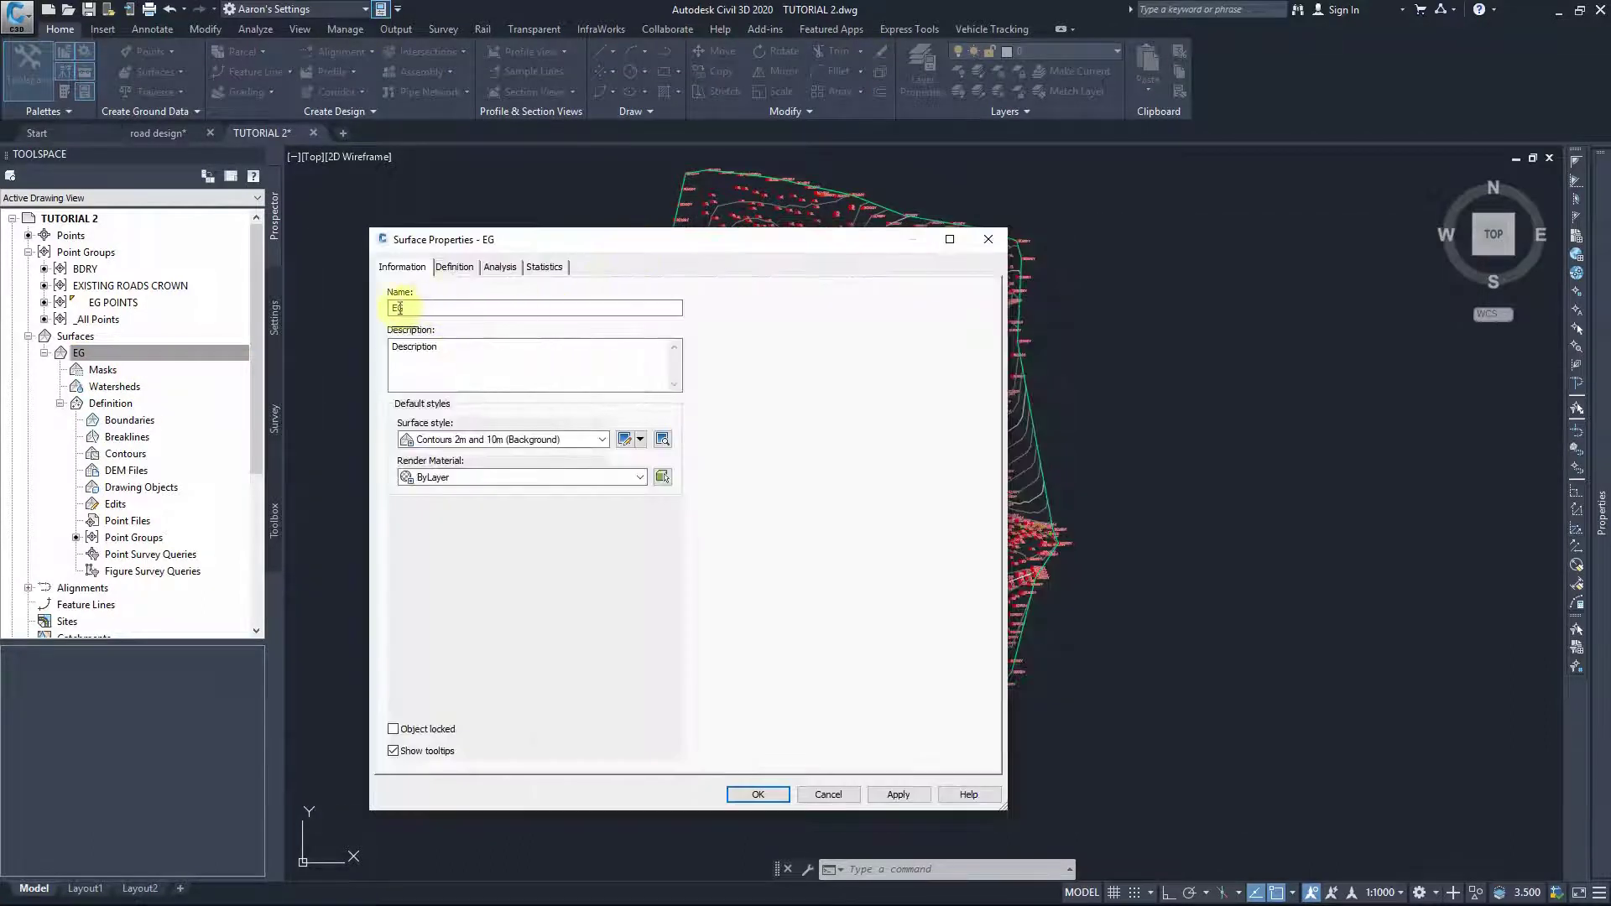
left_click(453, 439)
left_click(468, 483)
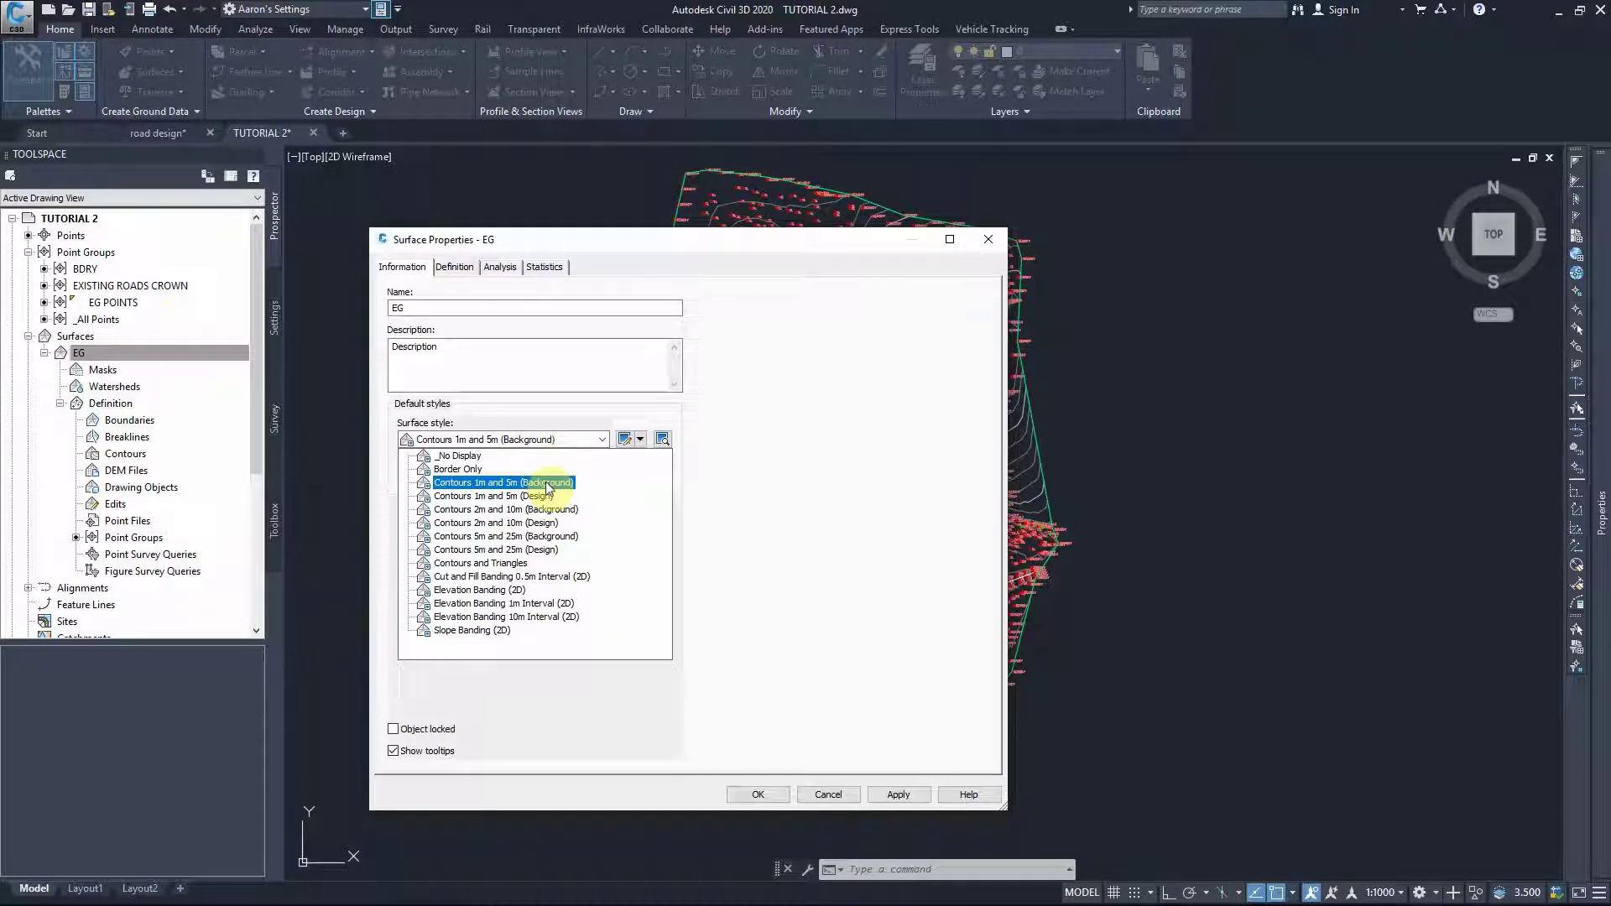
left_click(546, 485)
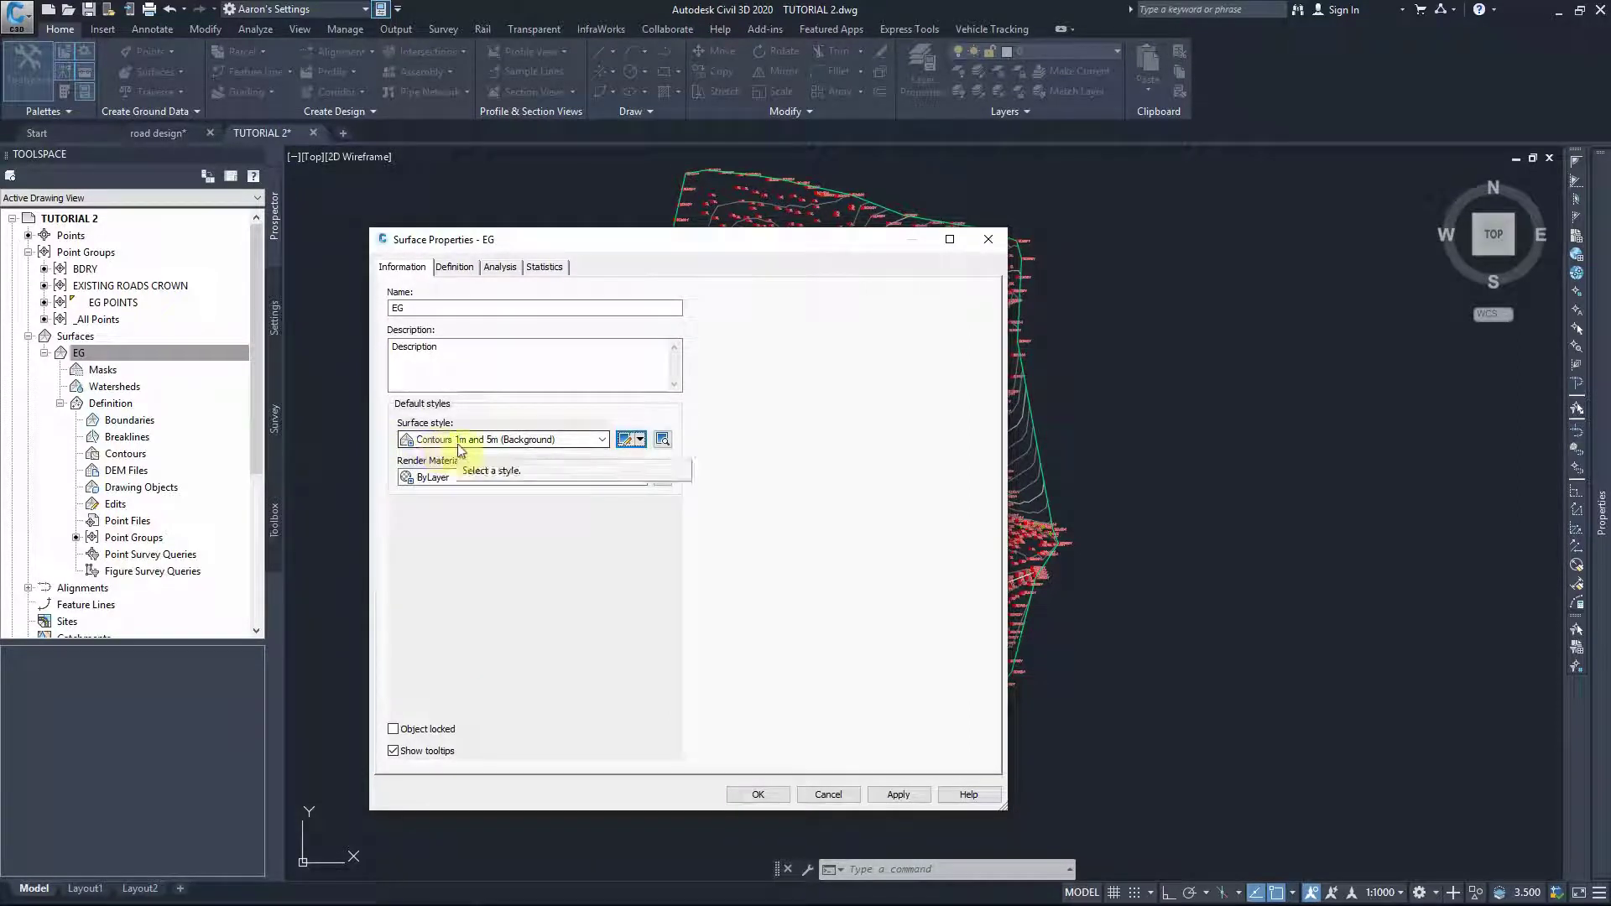
Step: Make a copy of the current surface style, then discard that copy
left_click(641, 440)
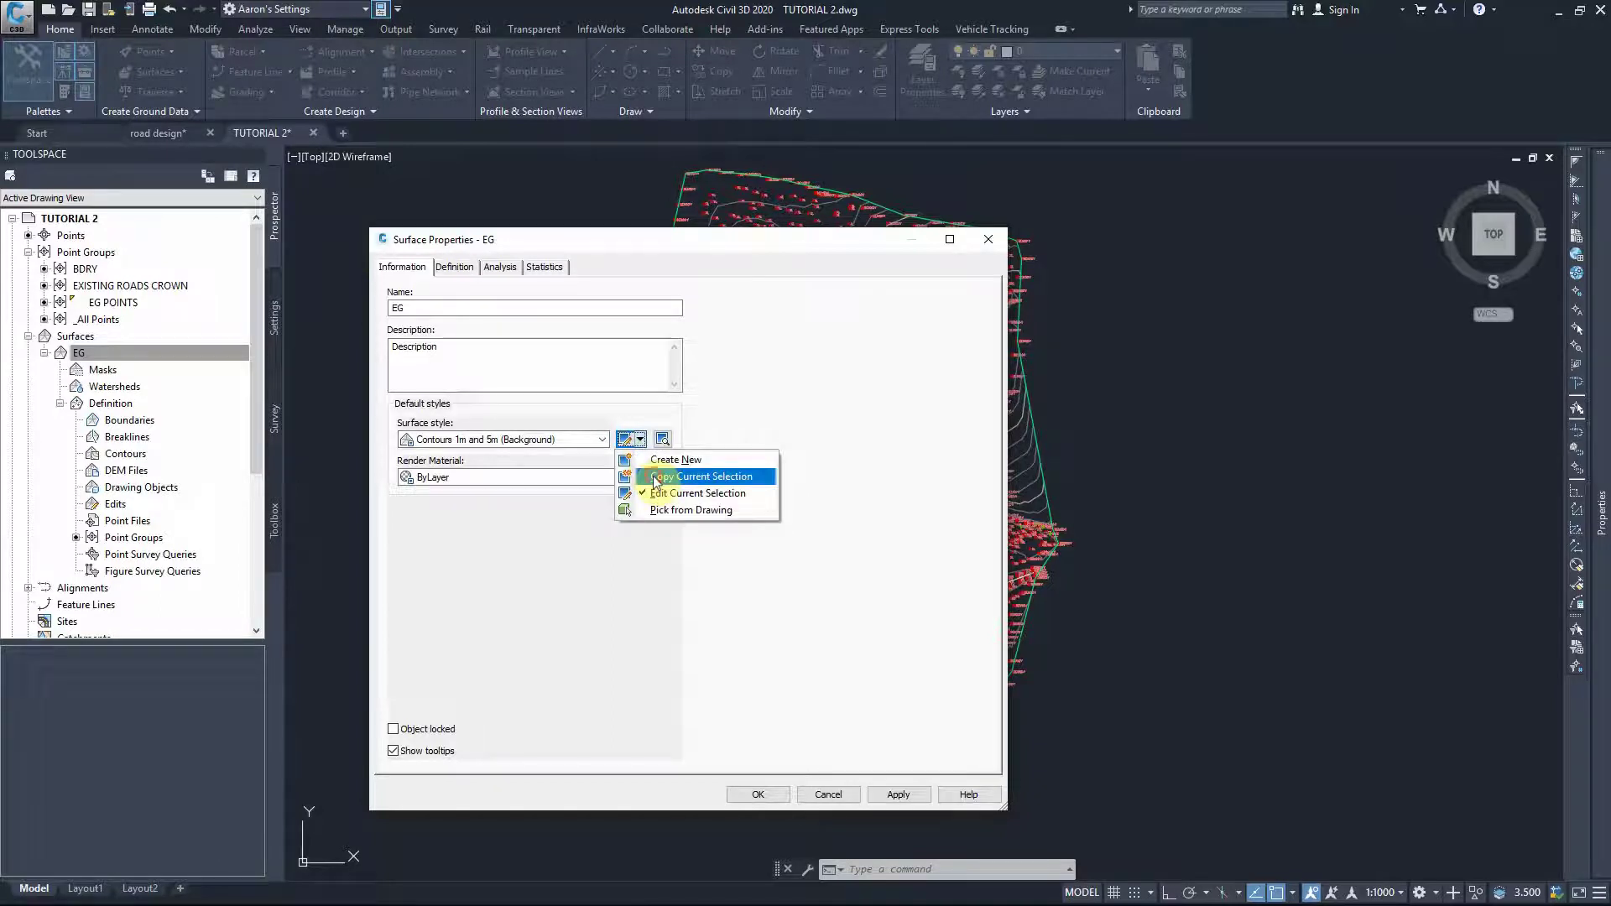
left_click(655, 477)
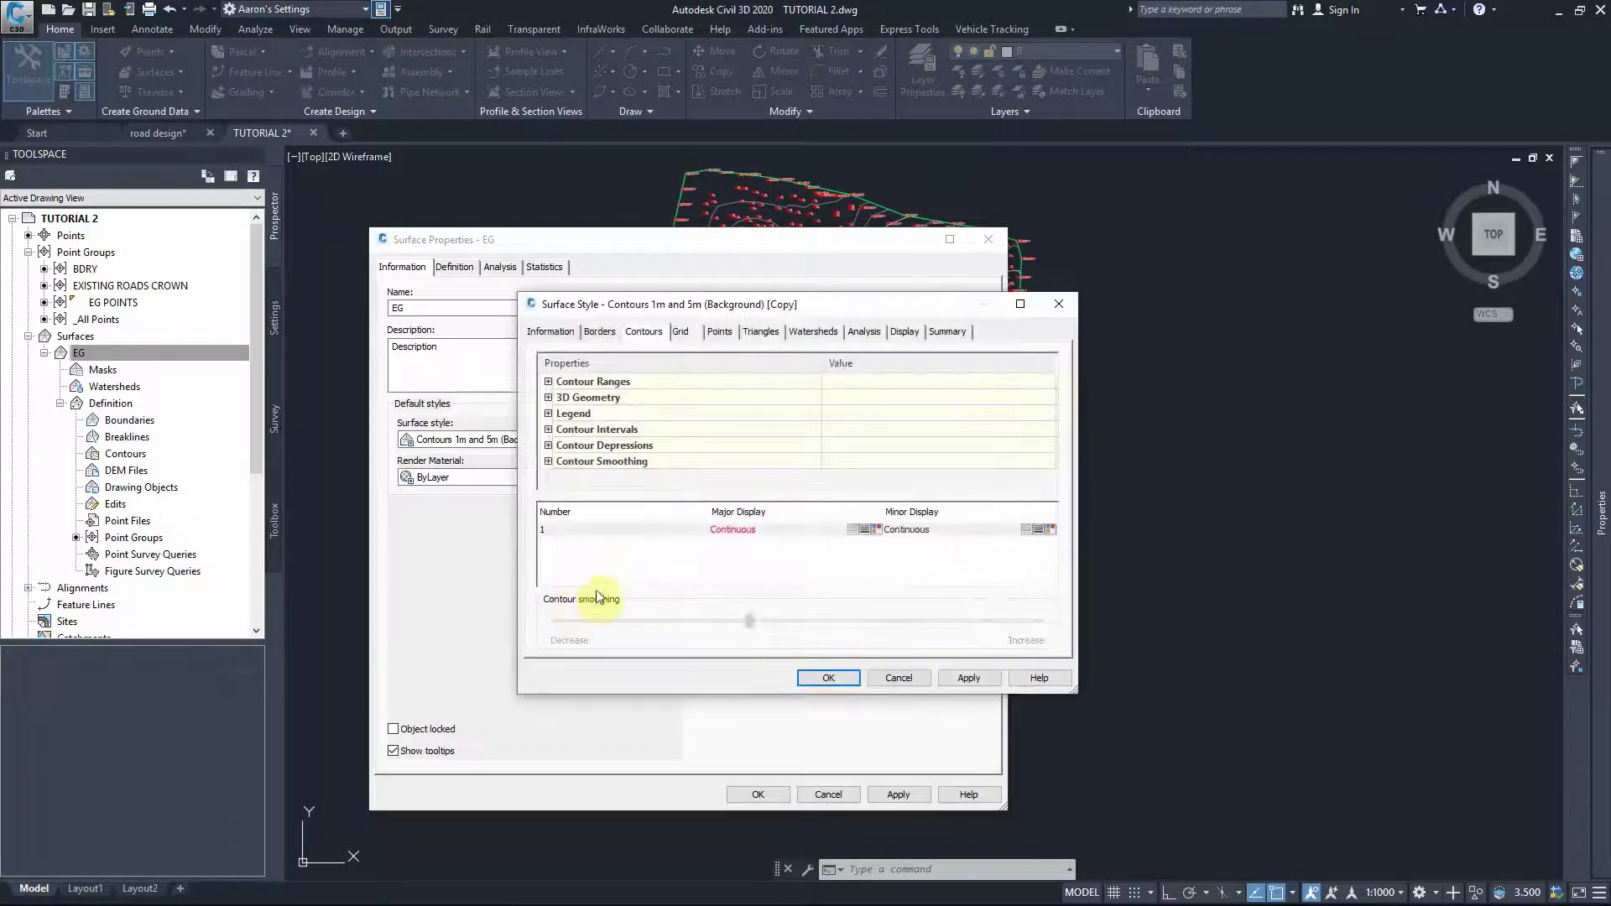
left_click(550, 331)
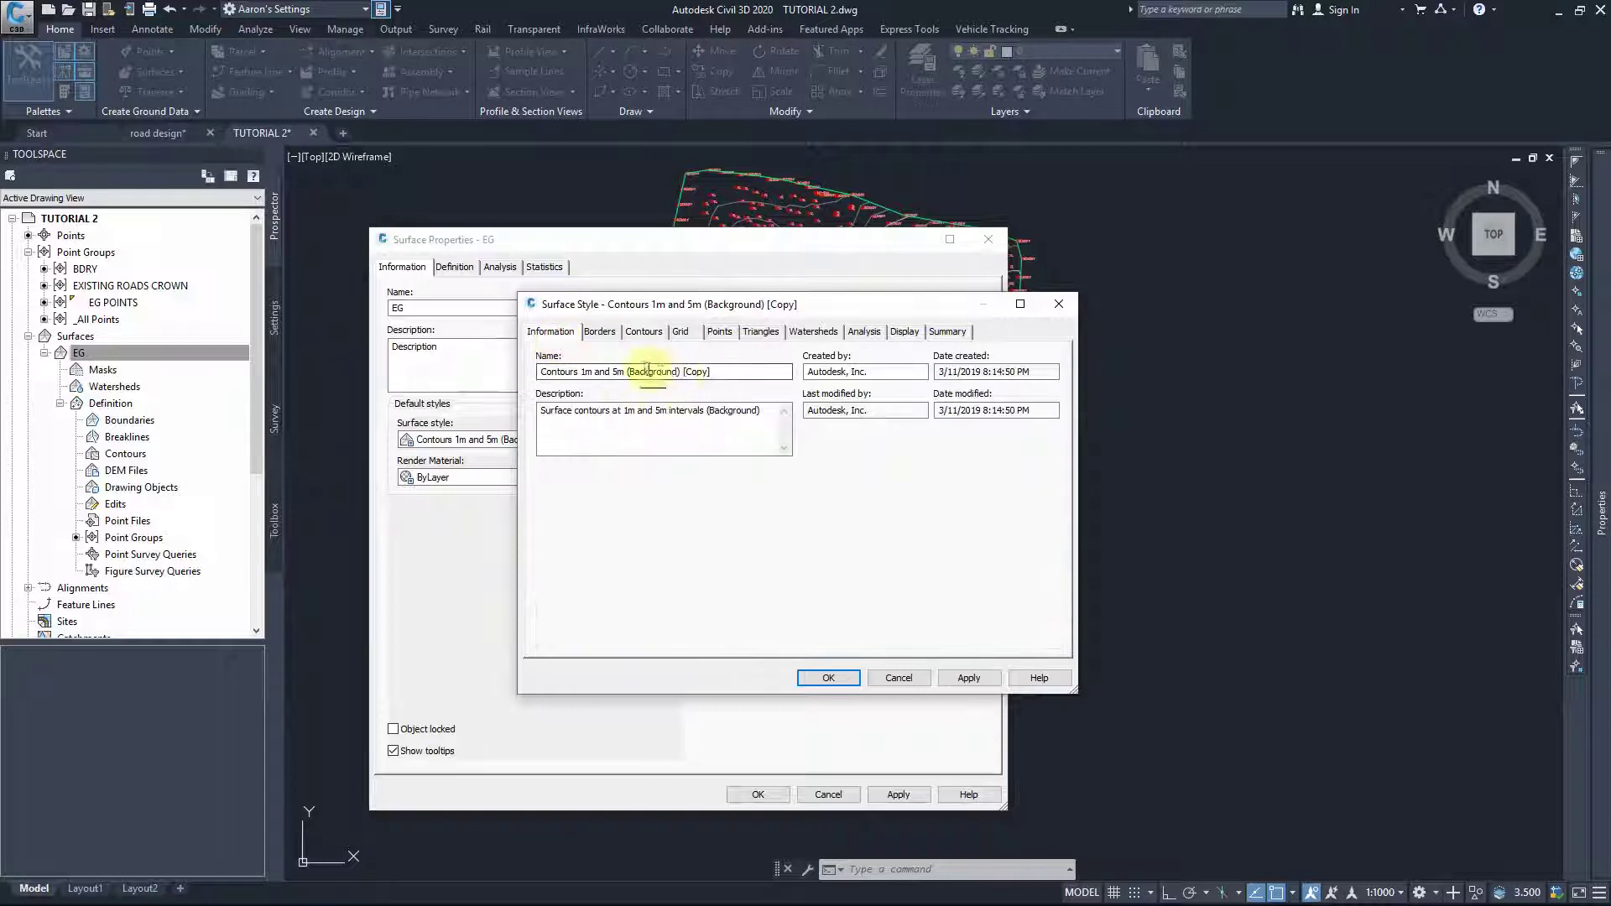
left_click(1058, 304)
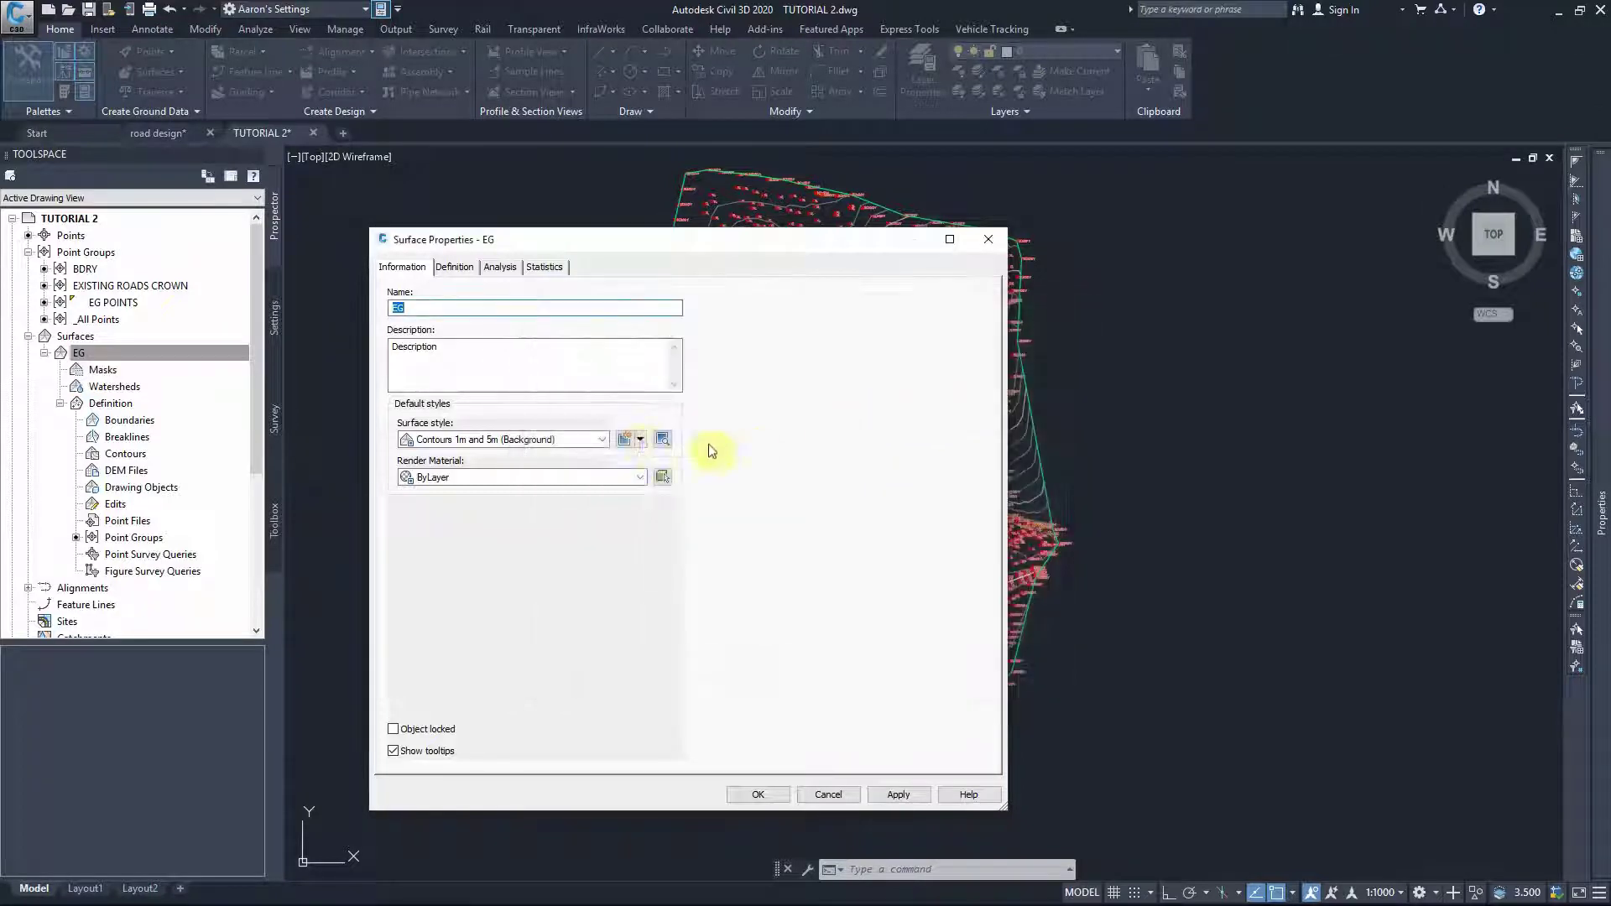
Step: Copy the style again and rename it Contours 0.5m and 2m (Background)
left_click(640, 439)
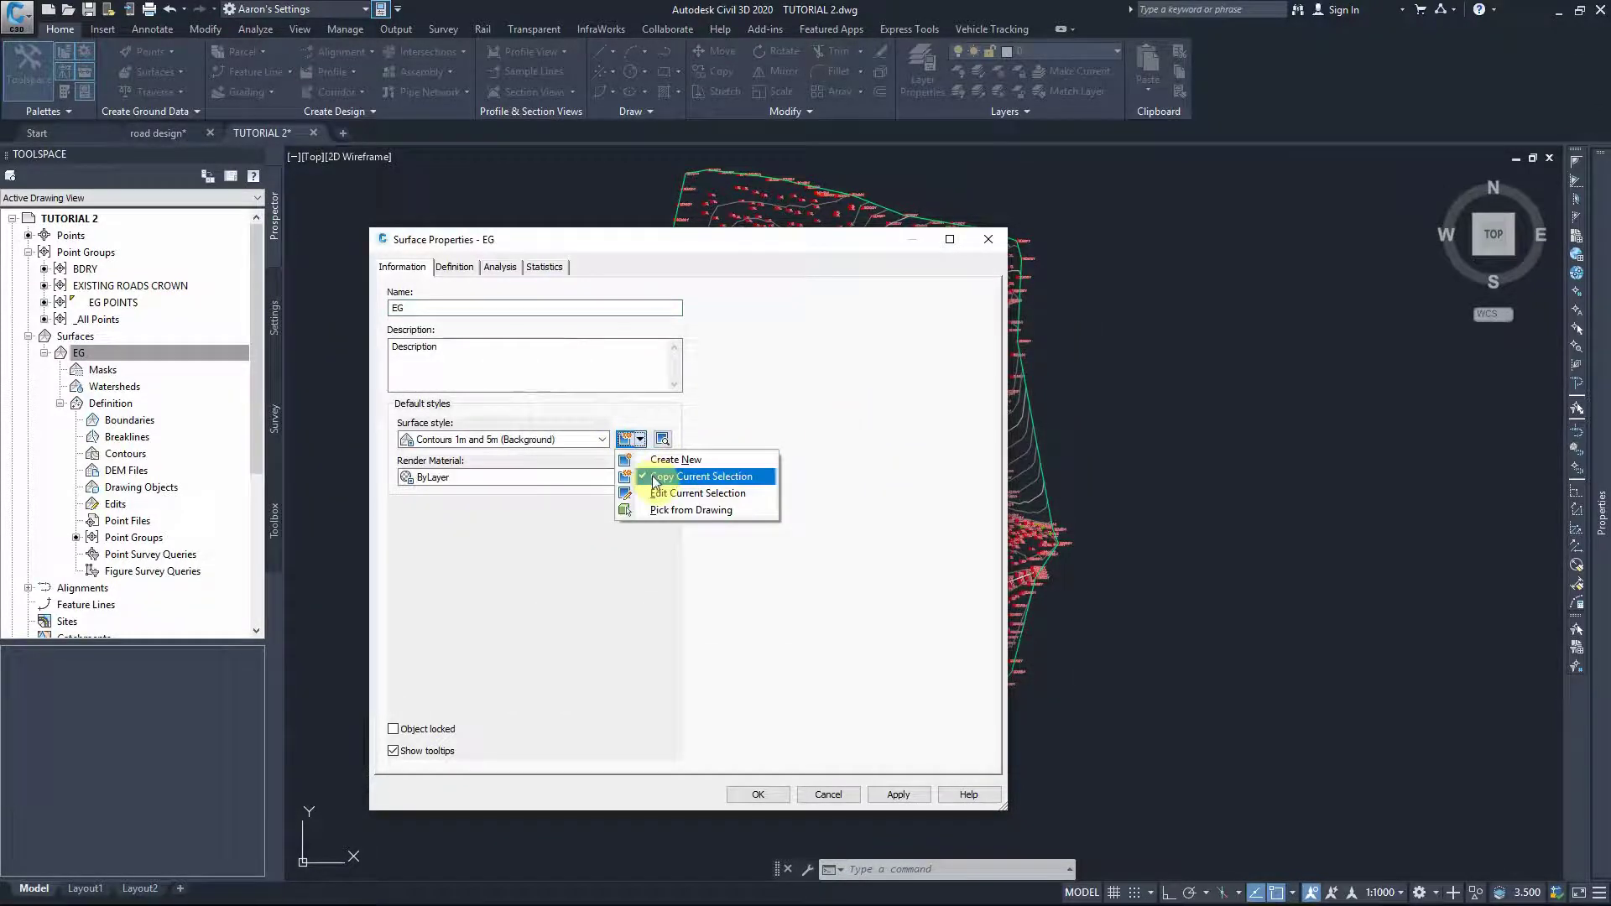
left_click(654, 476)
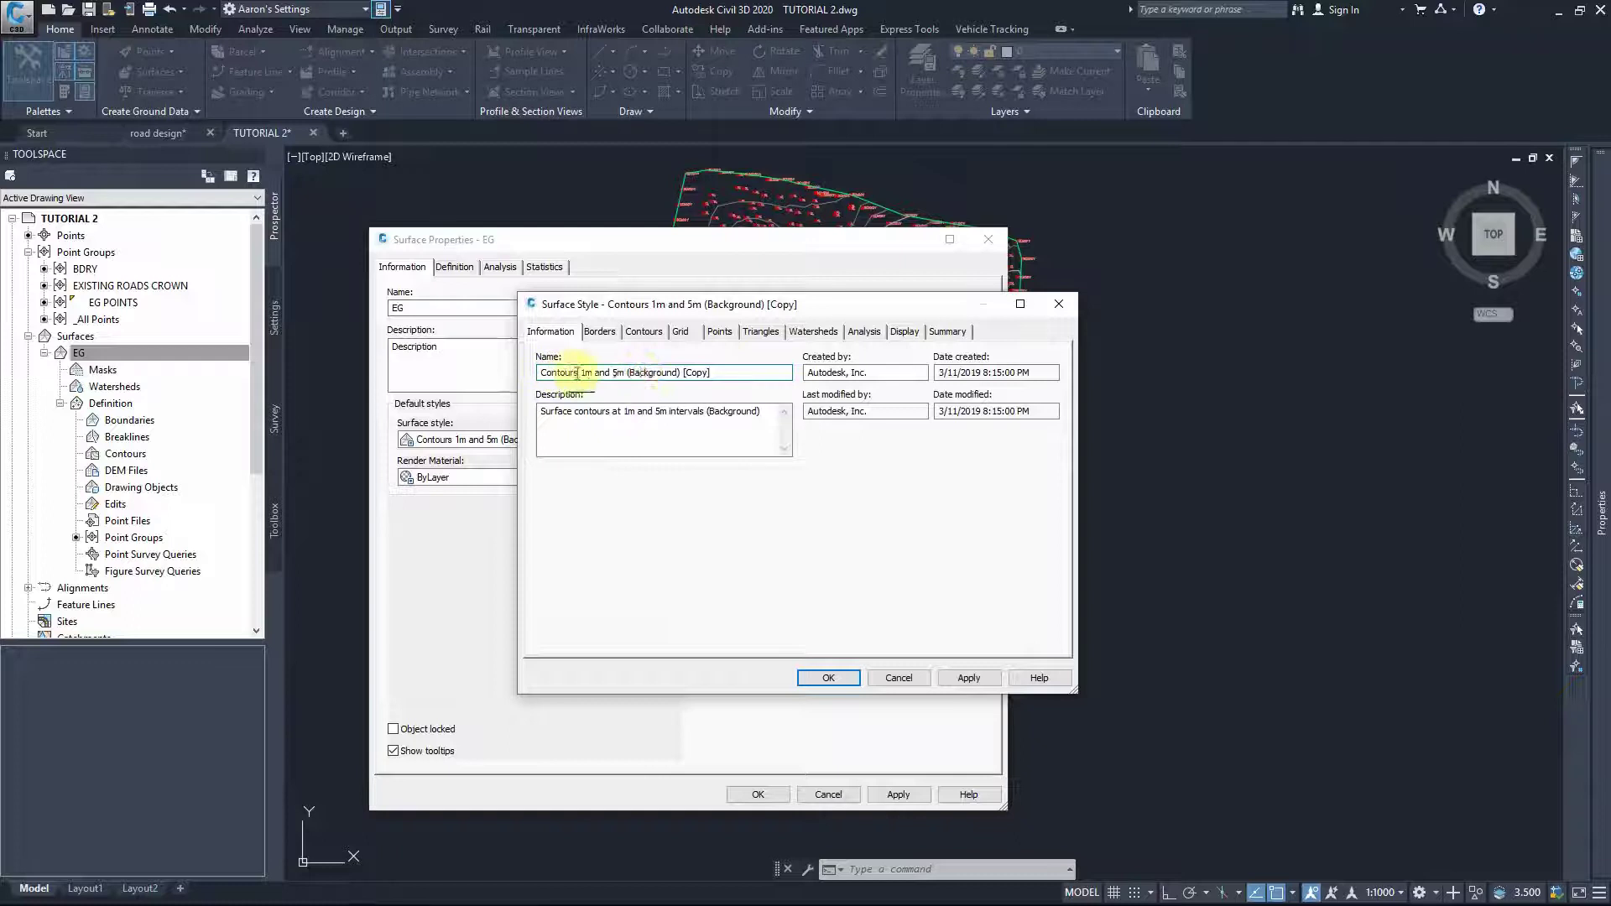
left_click_drag(683, 373, 777, 374)
key("Delete")
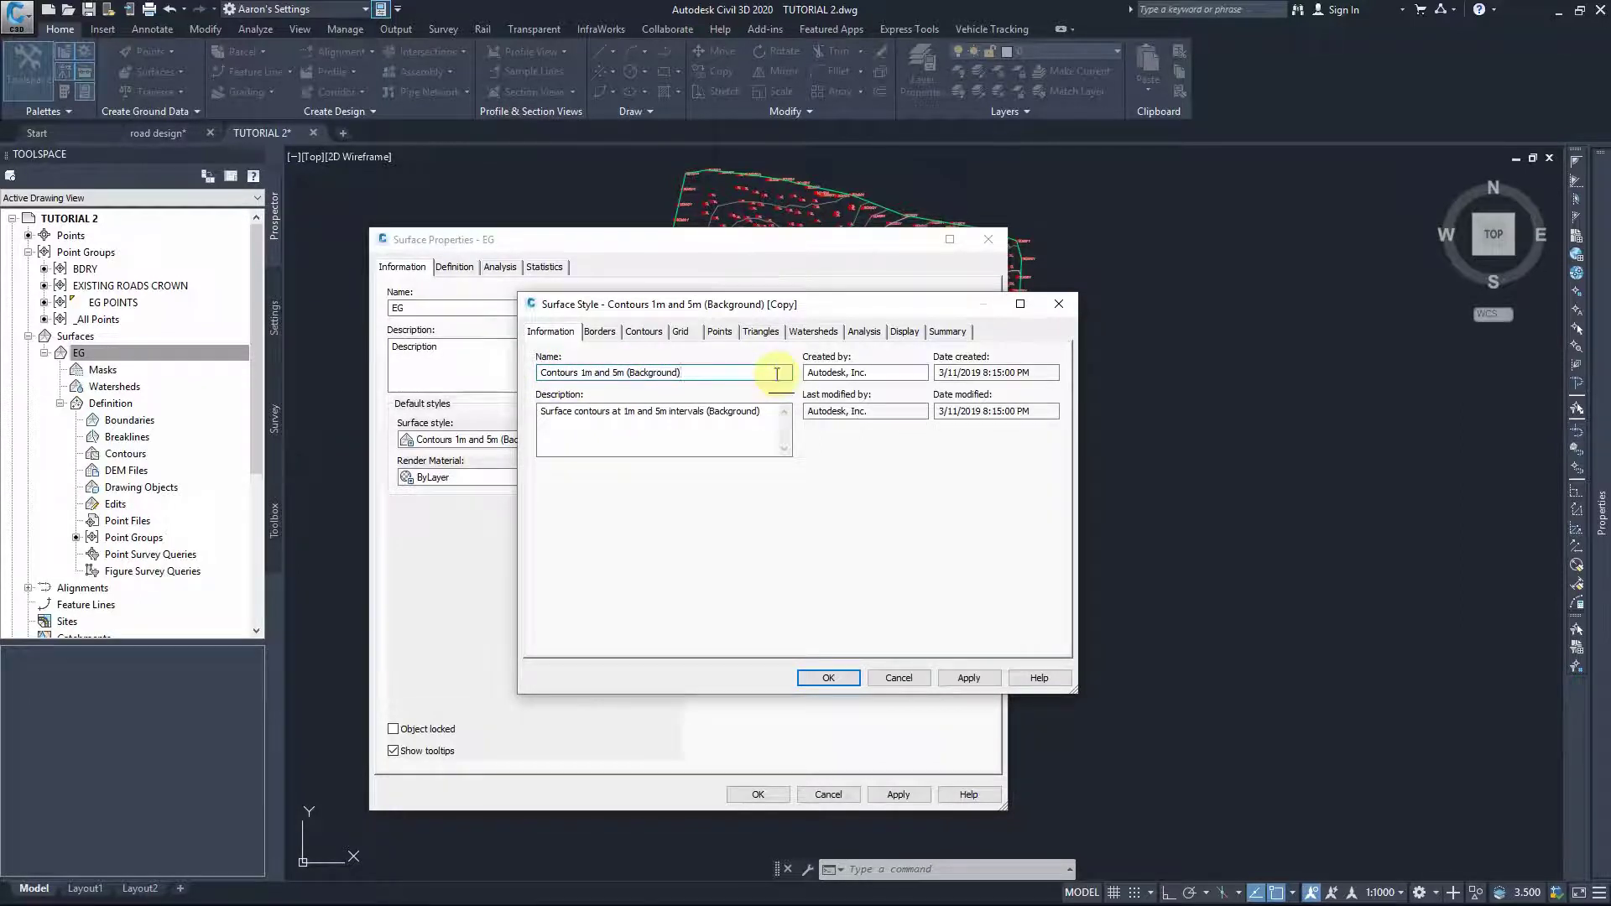
left_click(582, 372)
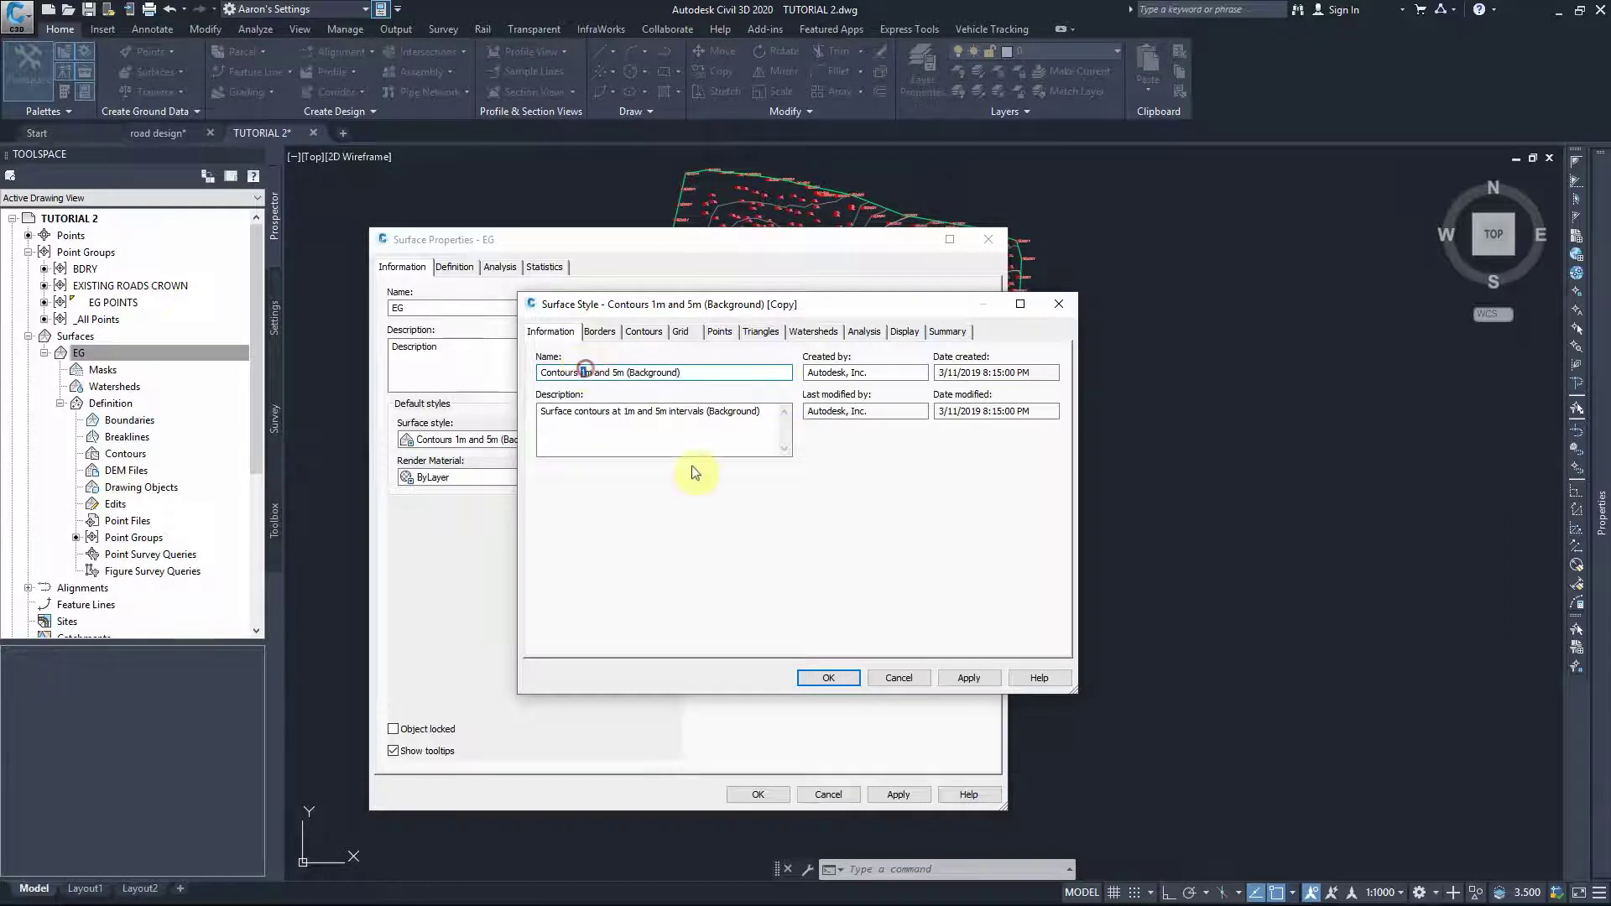
key("Delete")
type("0.5")
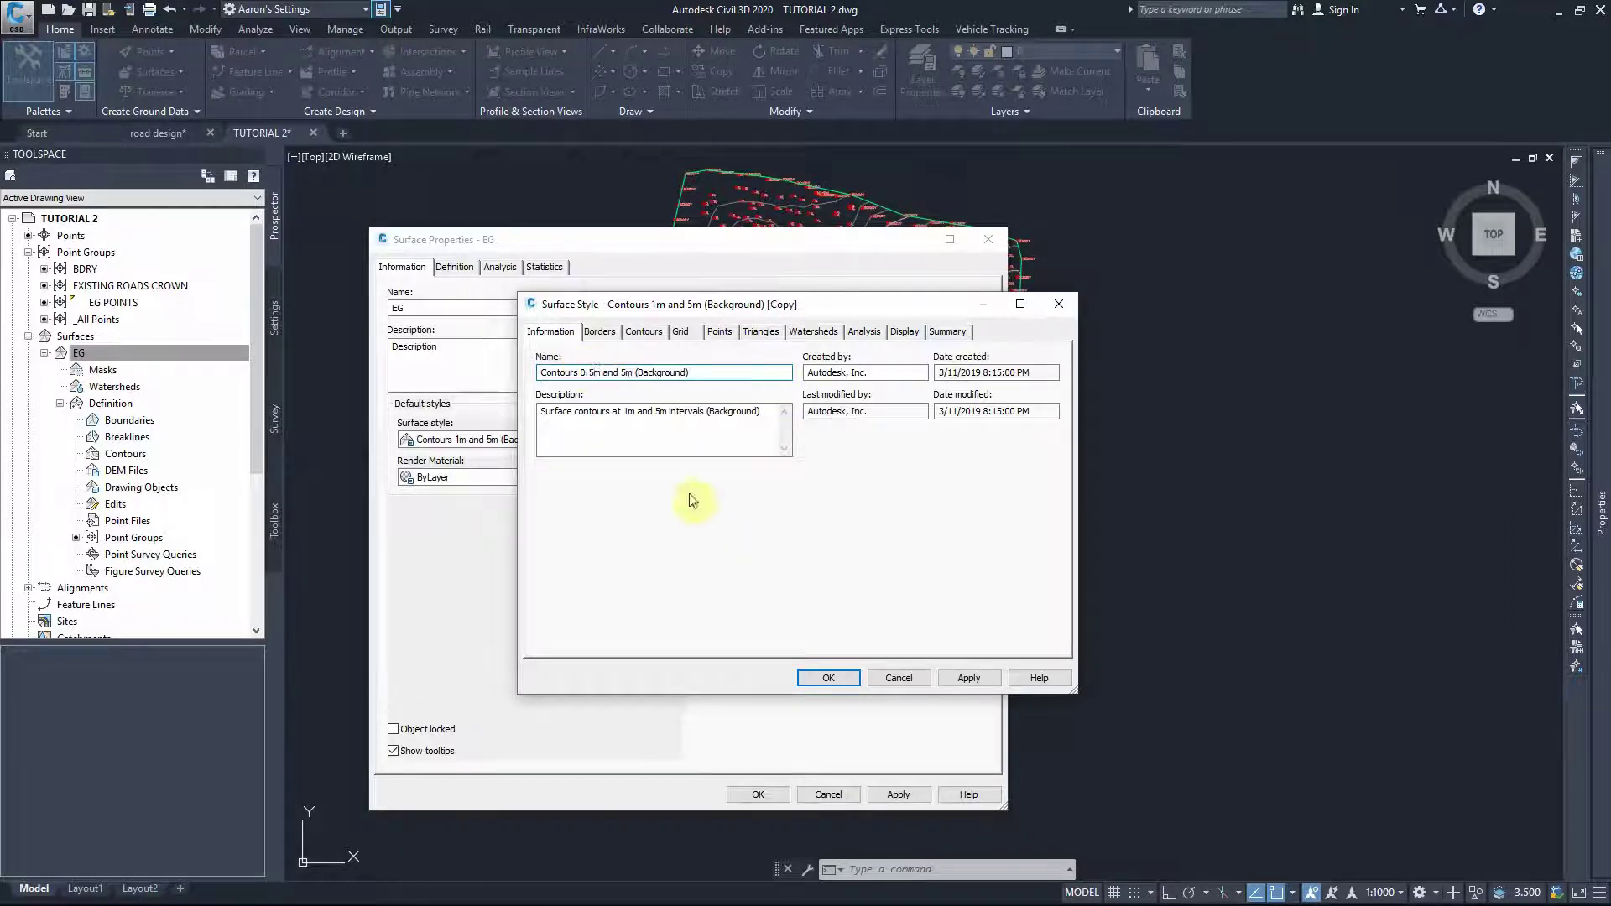
left_click_drag(621, 372, 627, 372)
type("2")
Step: Set the new style's contour intervals to 0.5 minor and 2 major, then apply and close
left_click(644, 333)
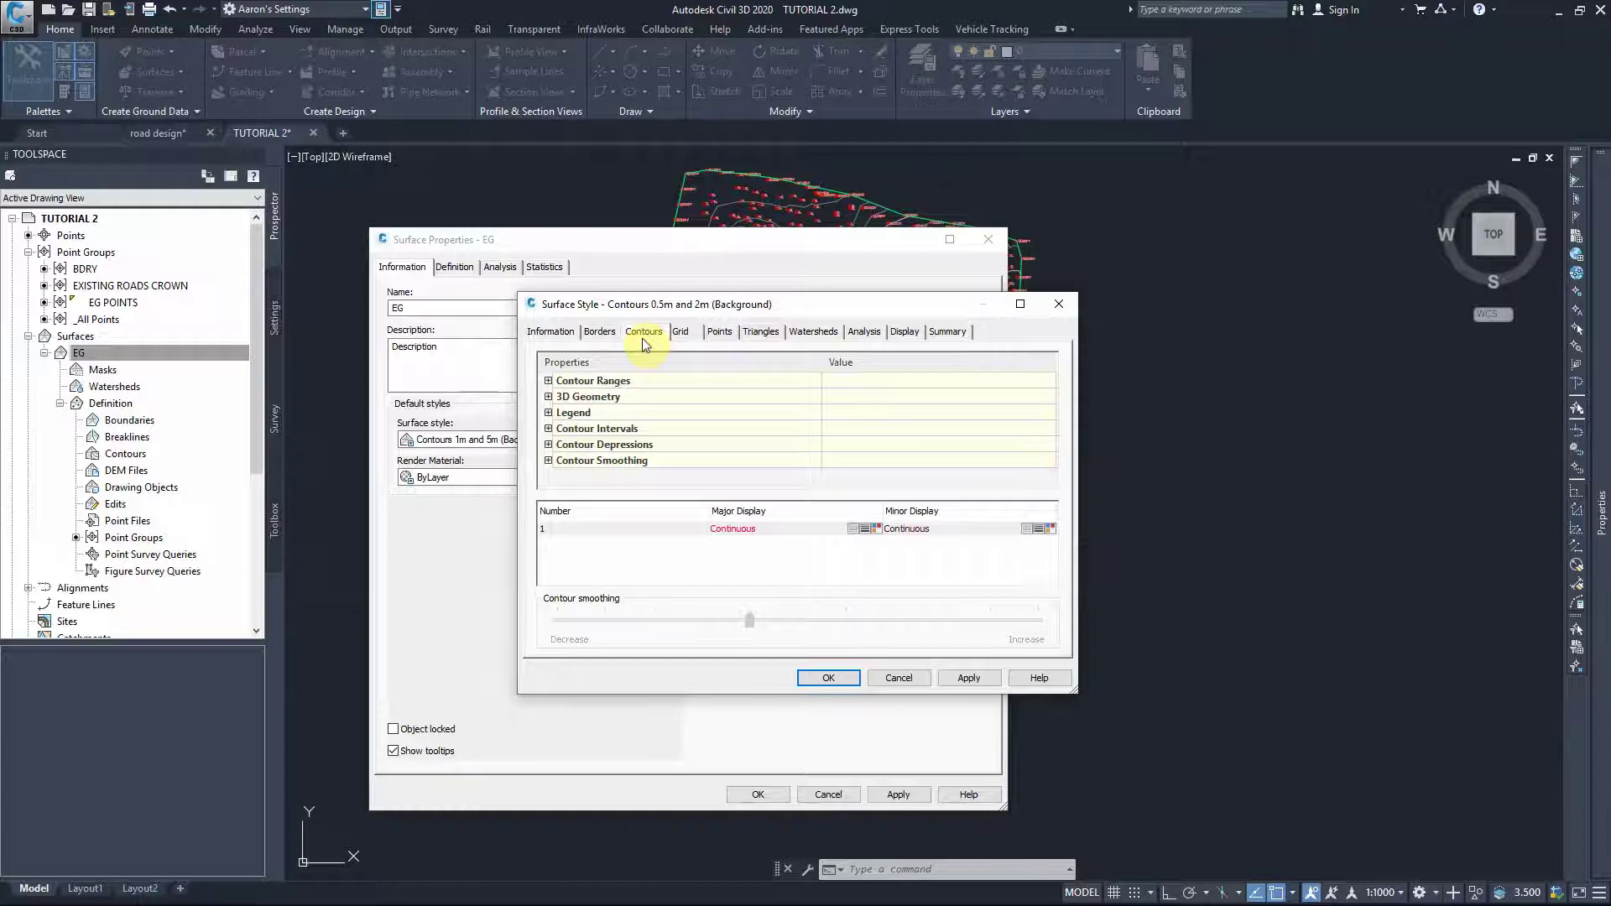
left_click(549, 429)
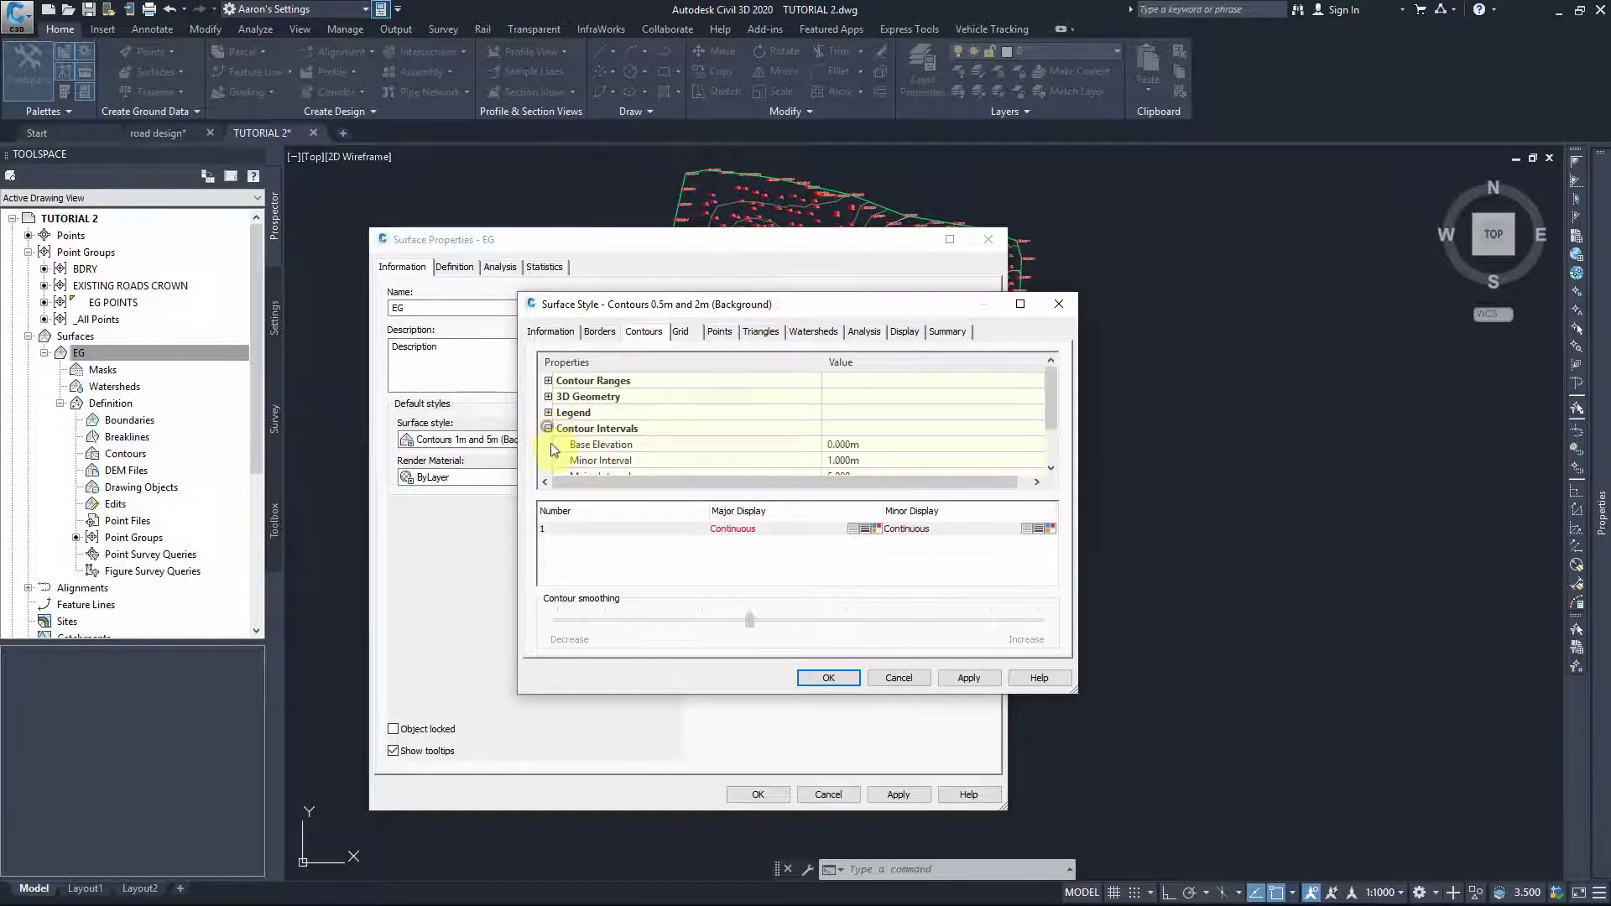
left_click(1049, 469)
left_click(1049, 469)
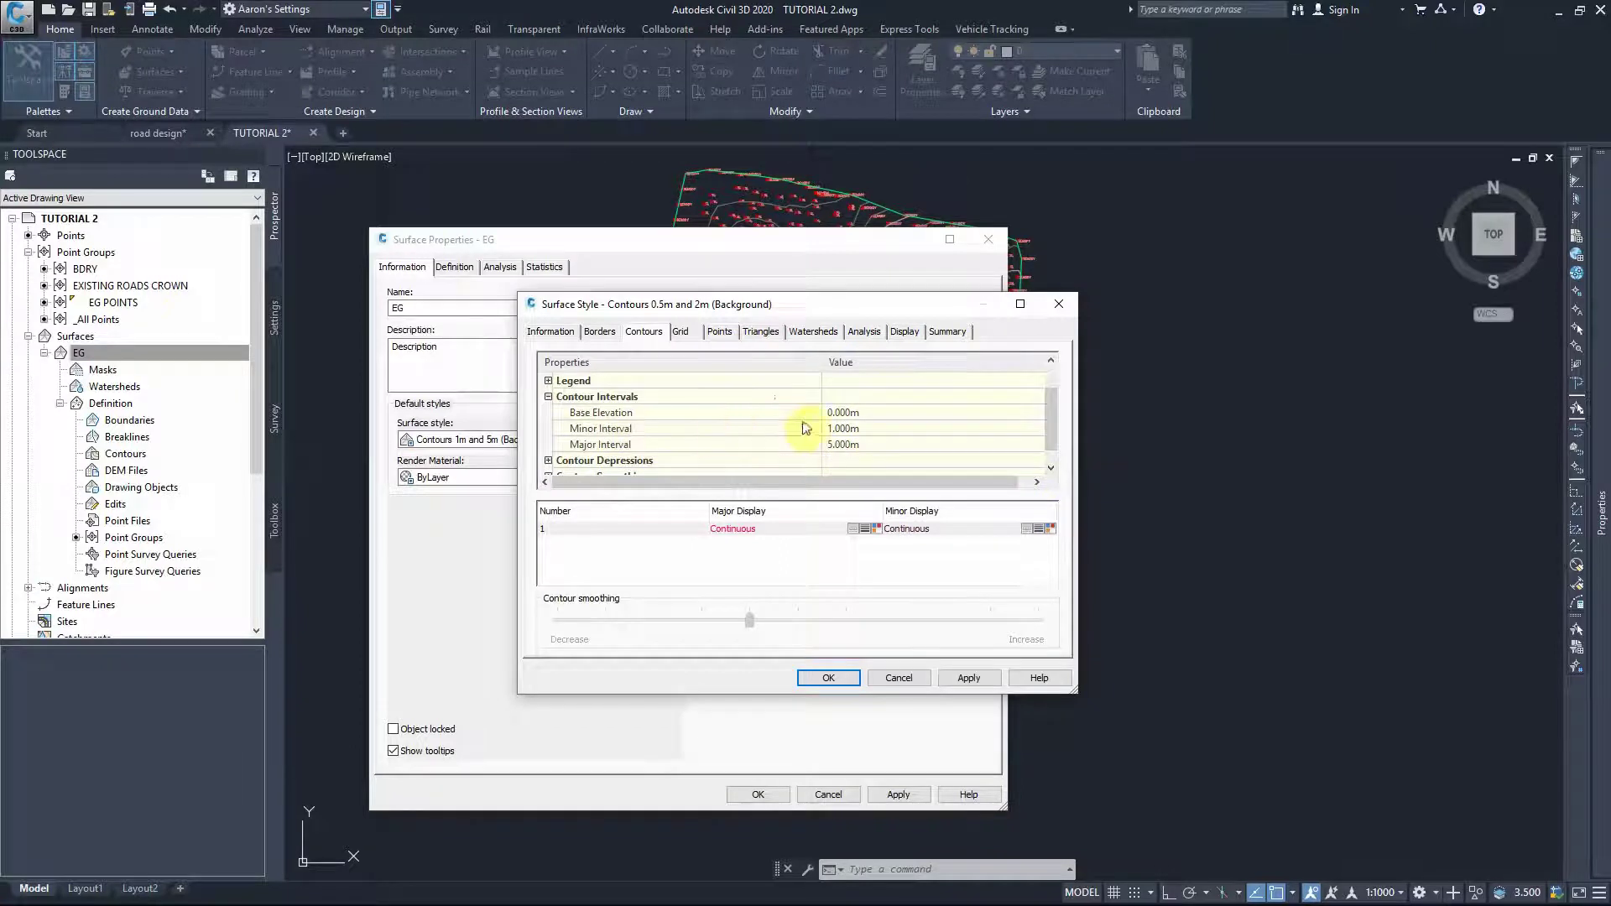
left_click(839, 428)
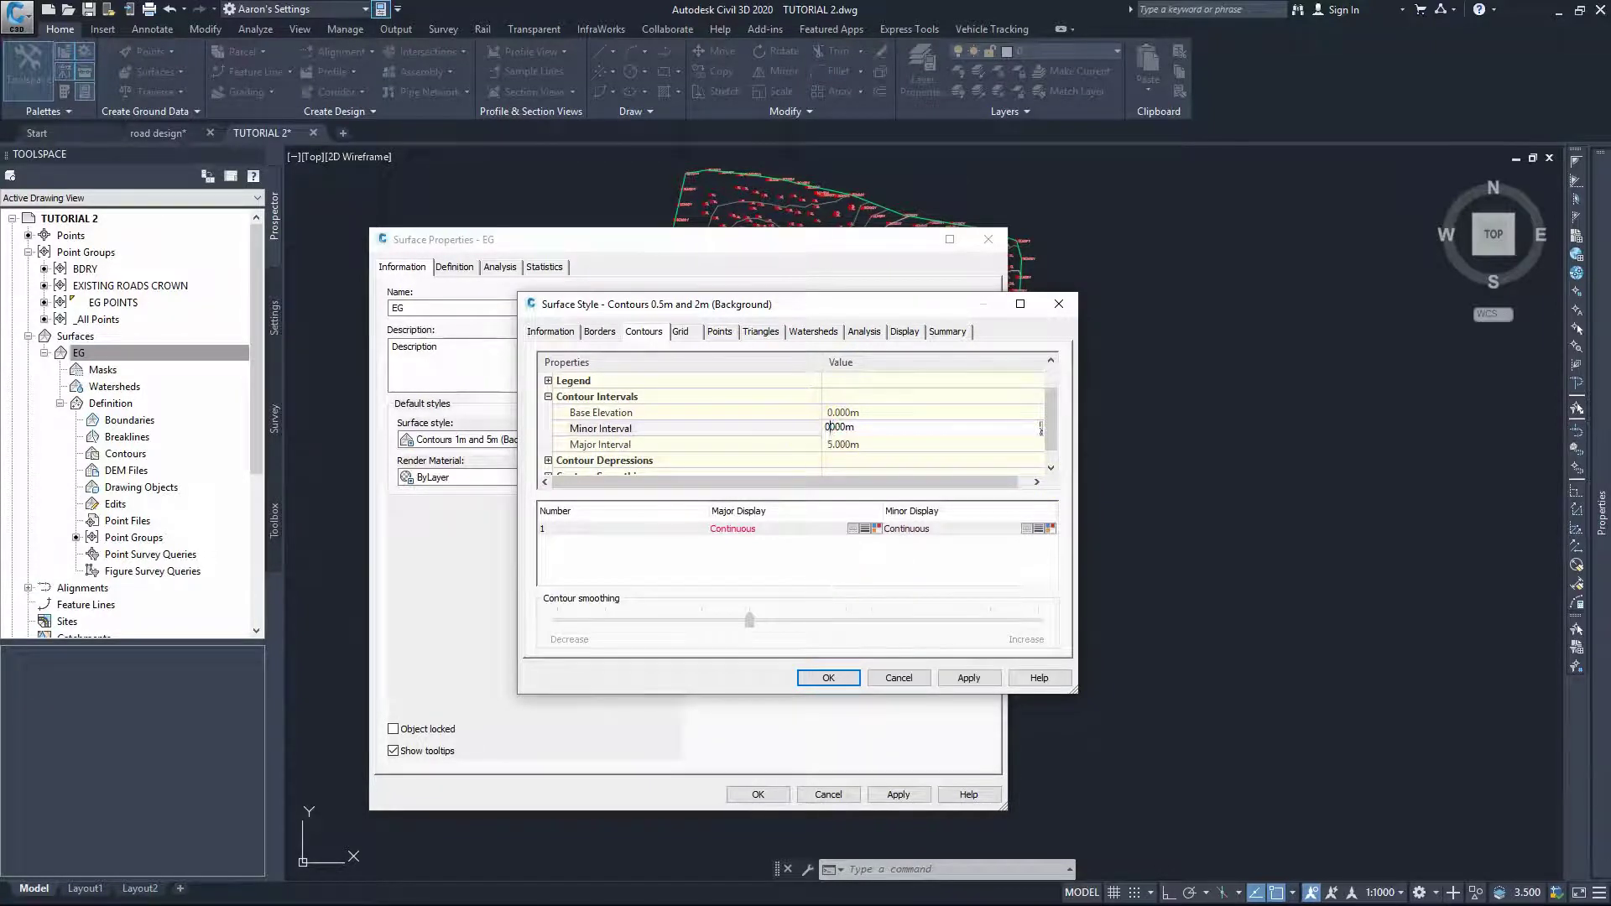
type("0.5")
left_click(837, 447)
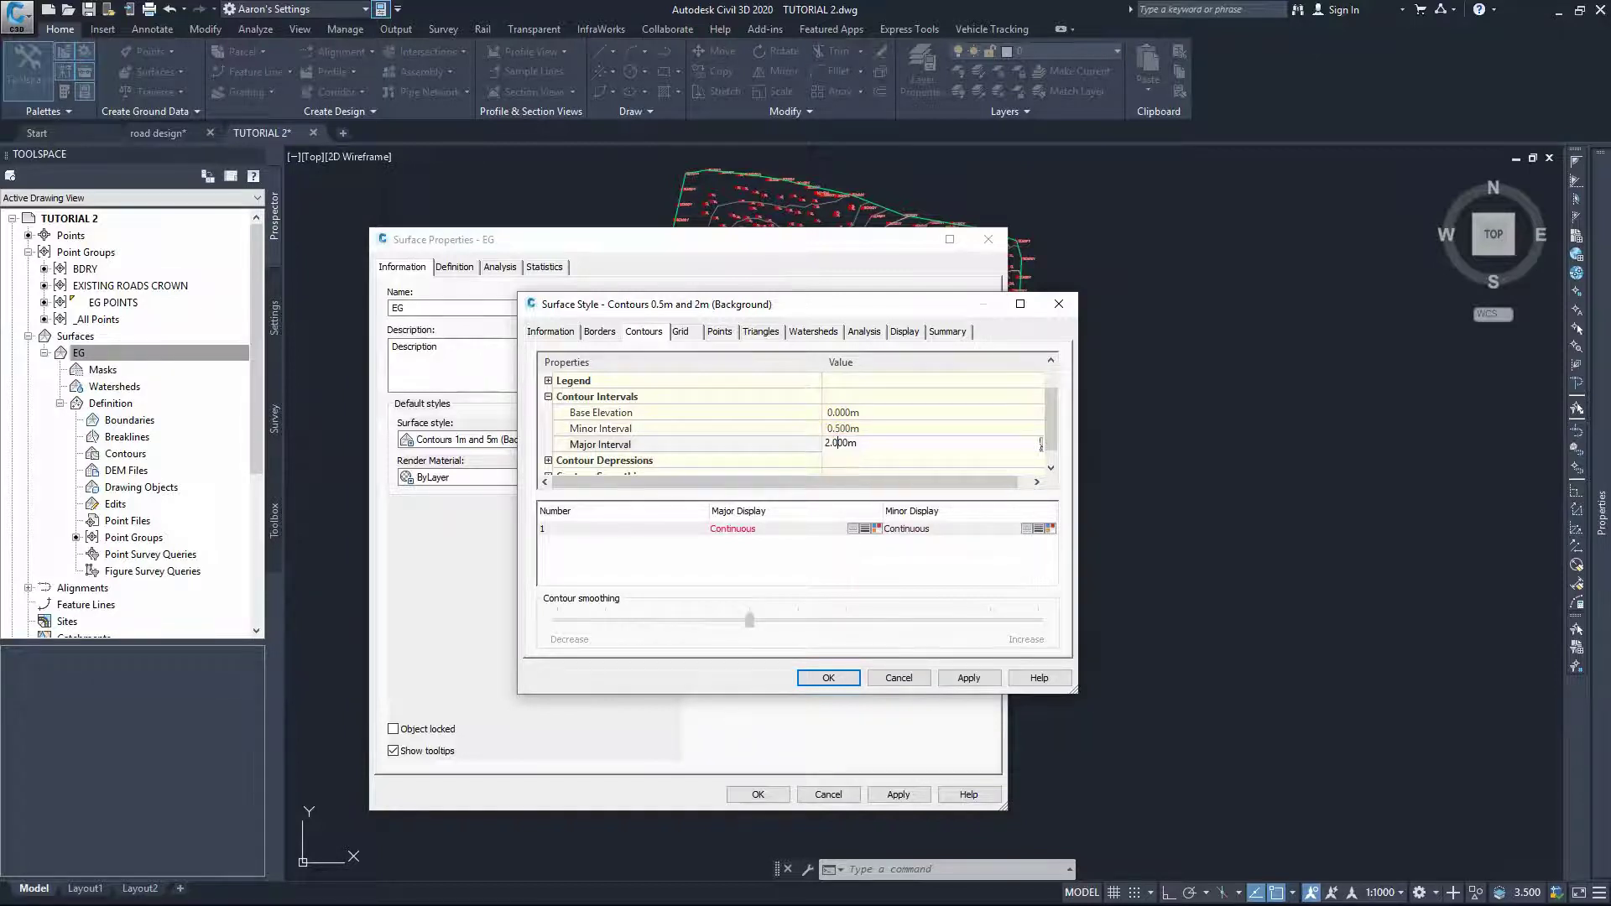
left_click(965, 677)
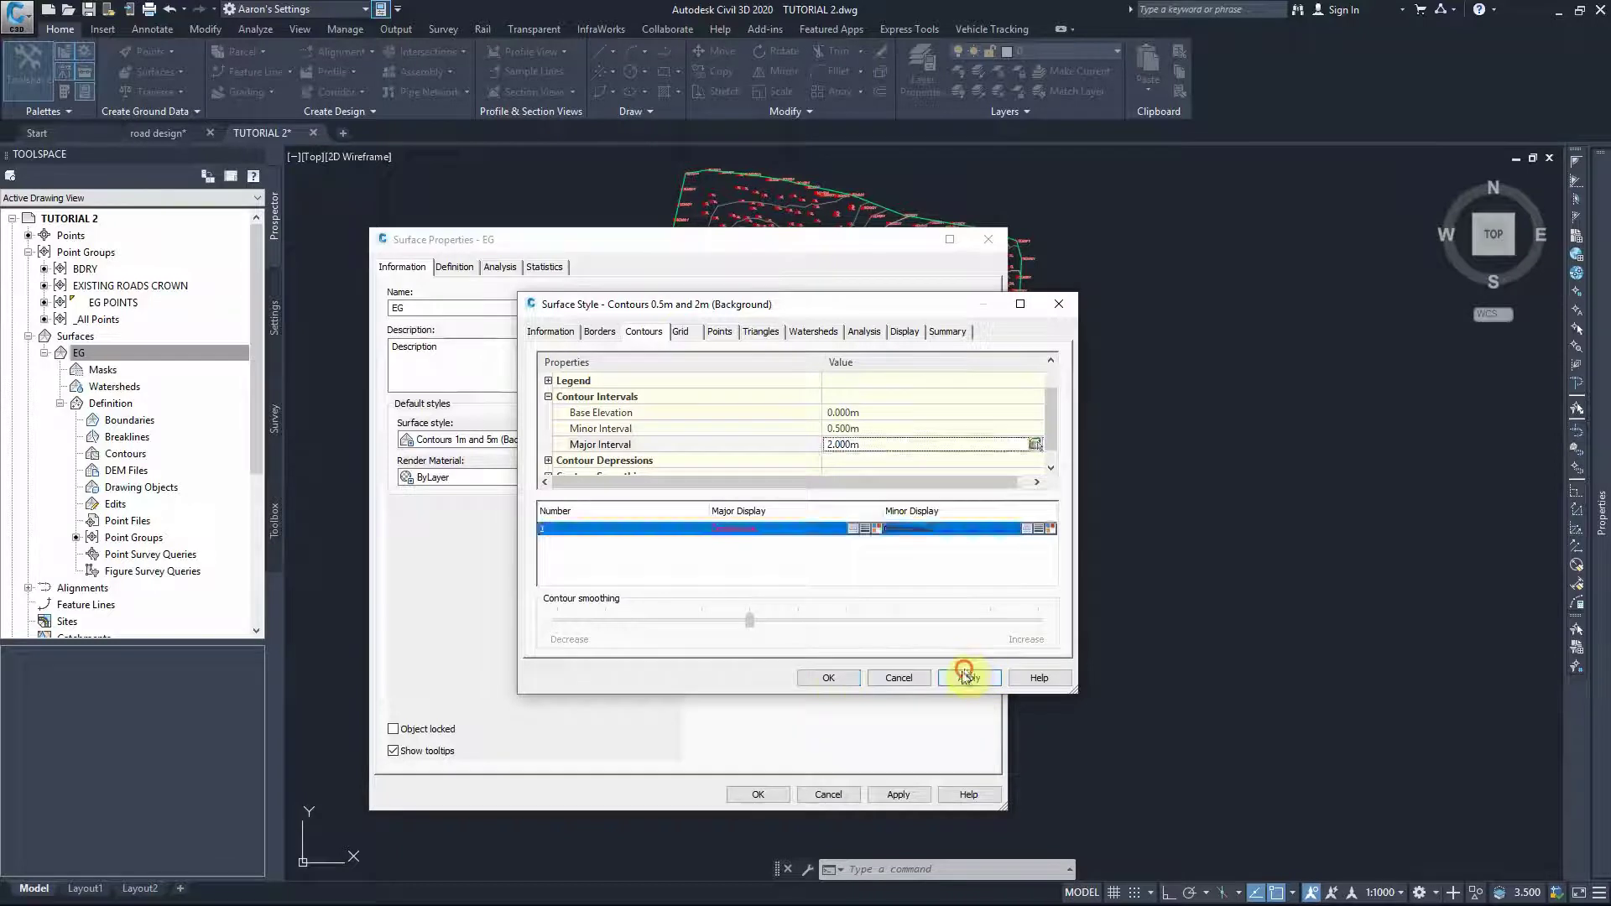
left_click(831, 677)
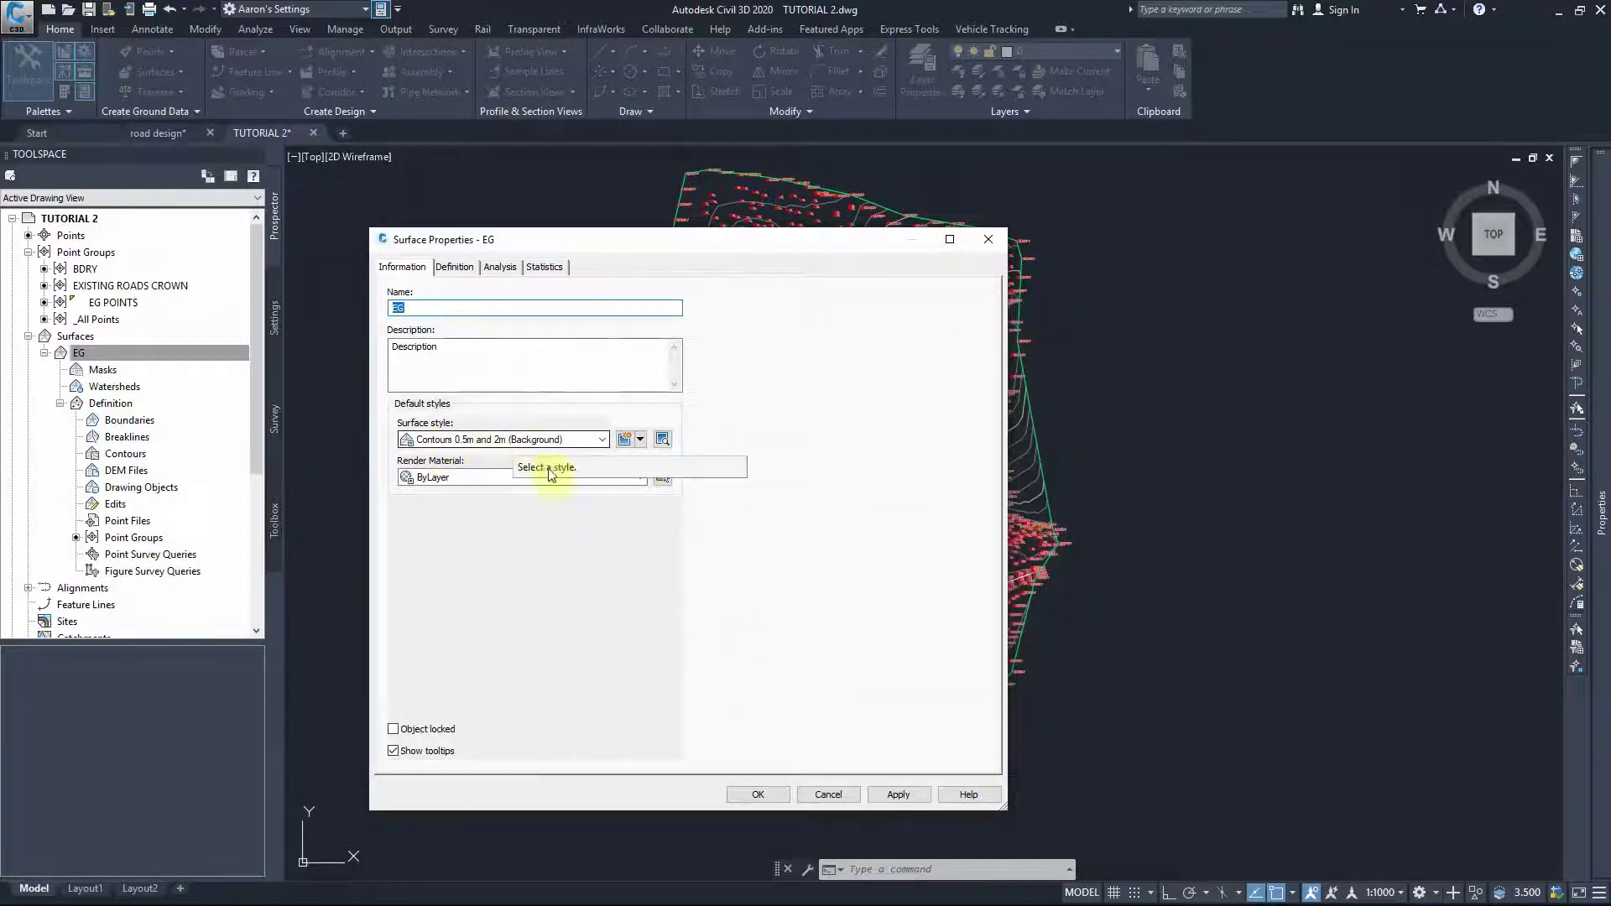
Step: Close Surface Properties with OK so EG redraws with 0.5m and 2m contours
left_click(761, 790)
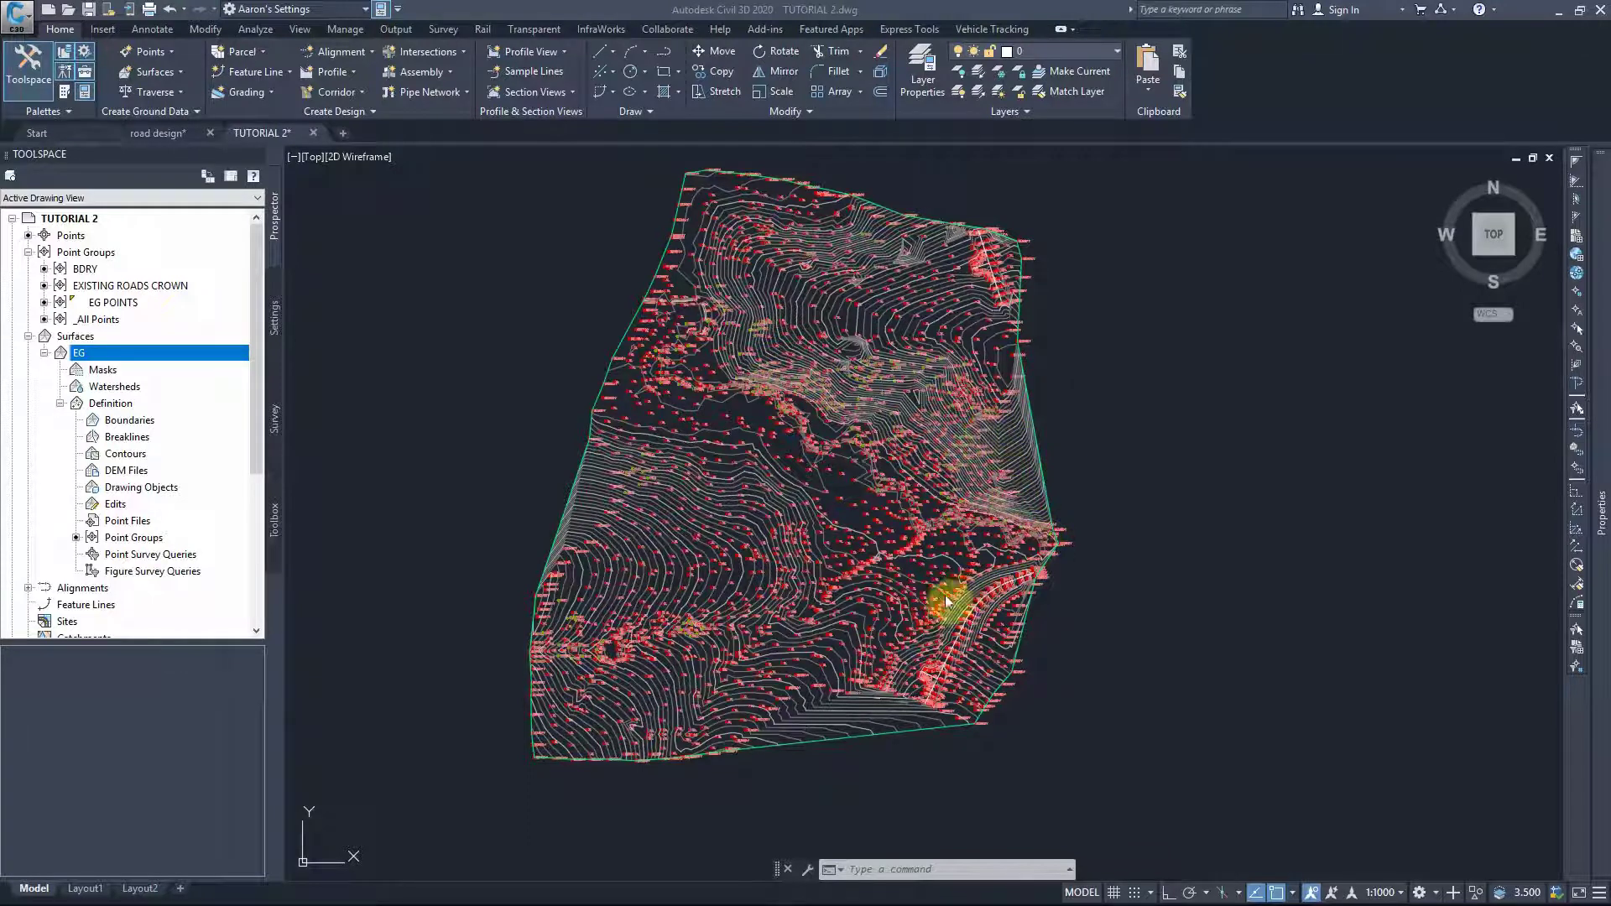
Step: Switch the EG surface style to Contours and Triangles and apply it
left_click(720, 438)
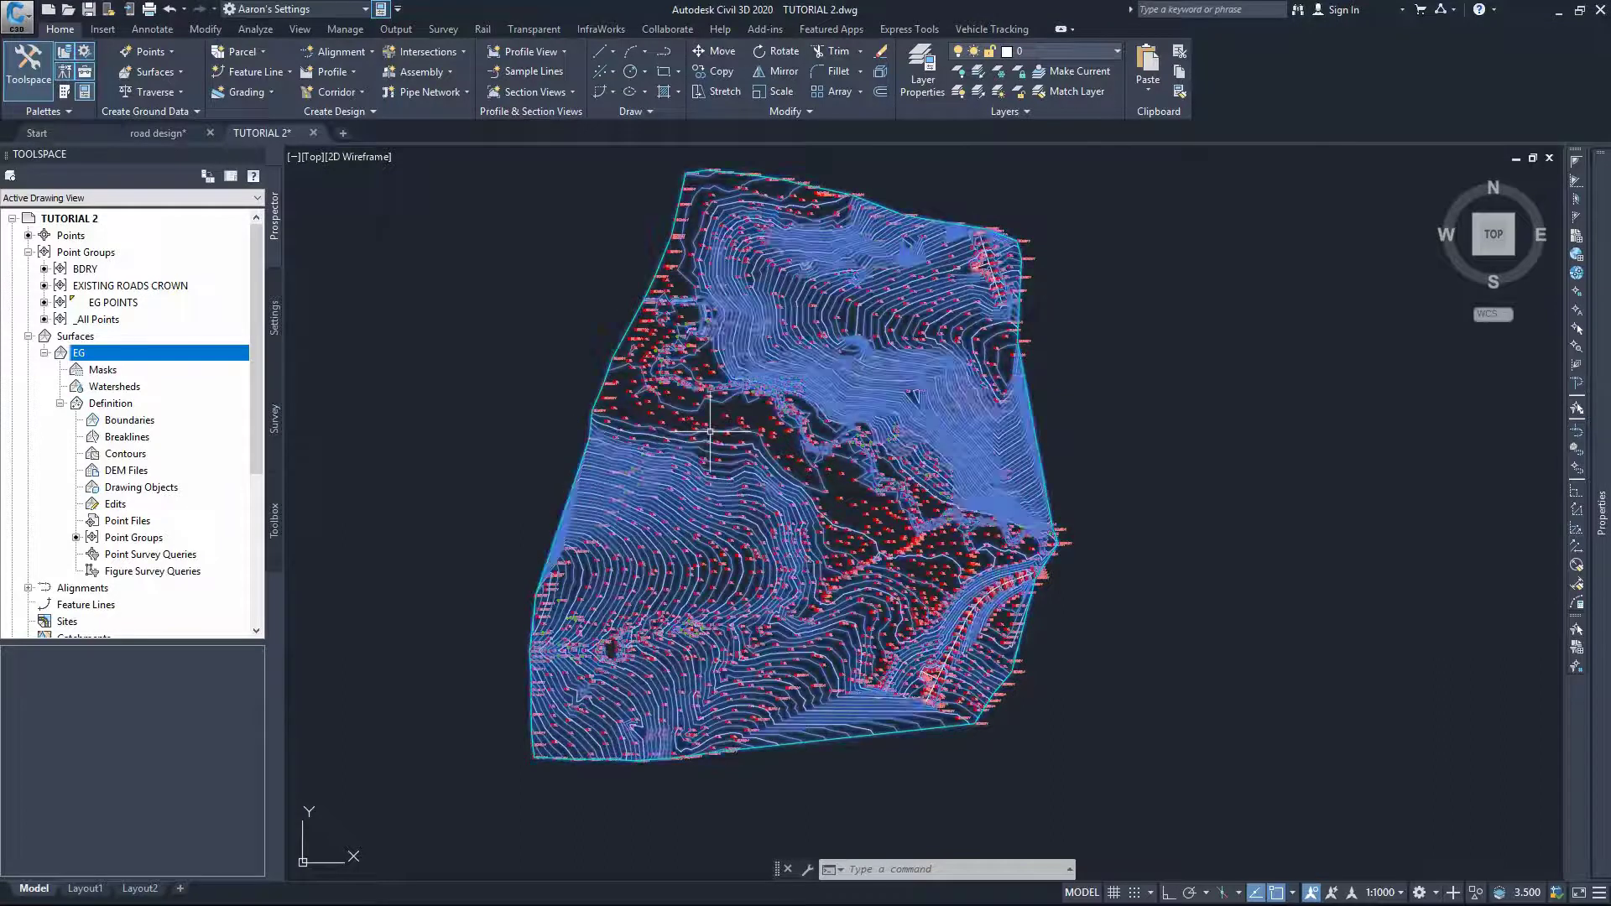
right_click(107, 356)
left_click(147, 364)
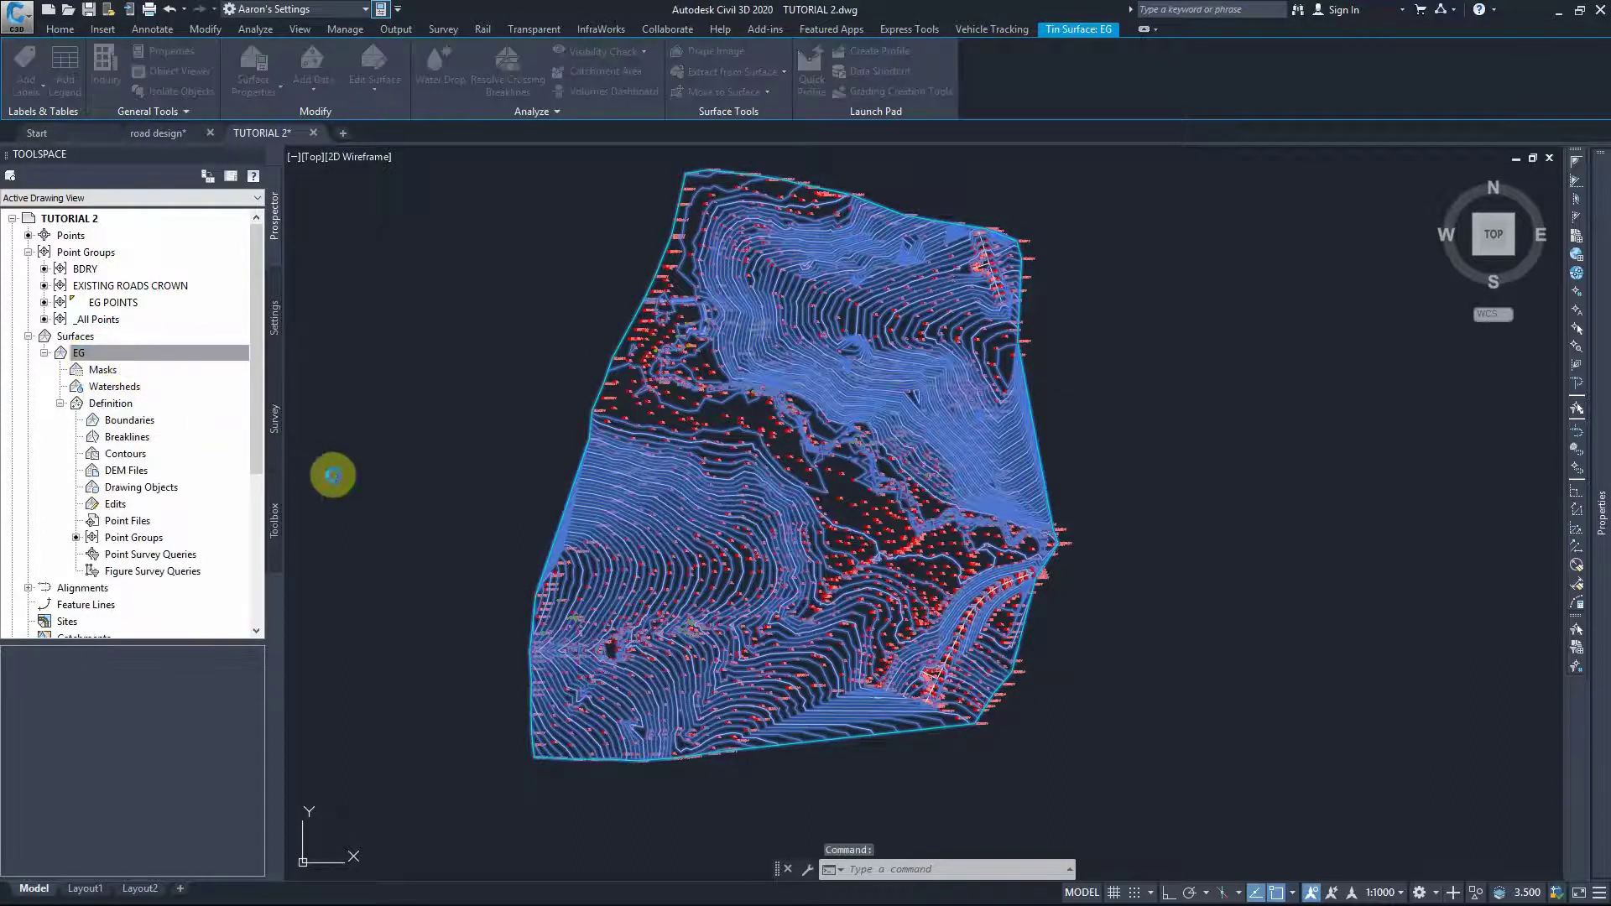
left_click(469, 442)
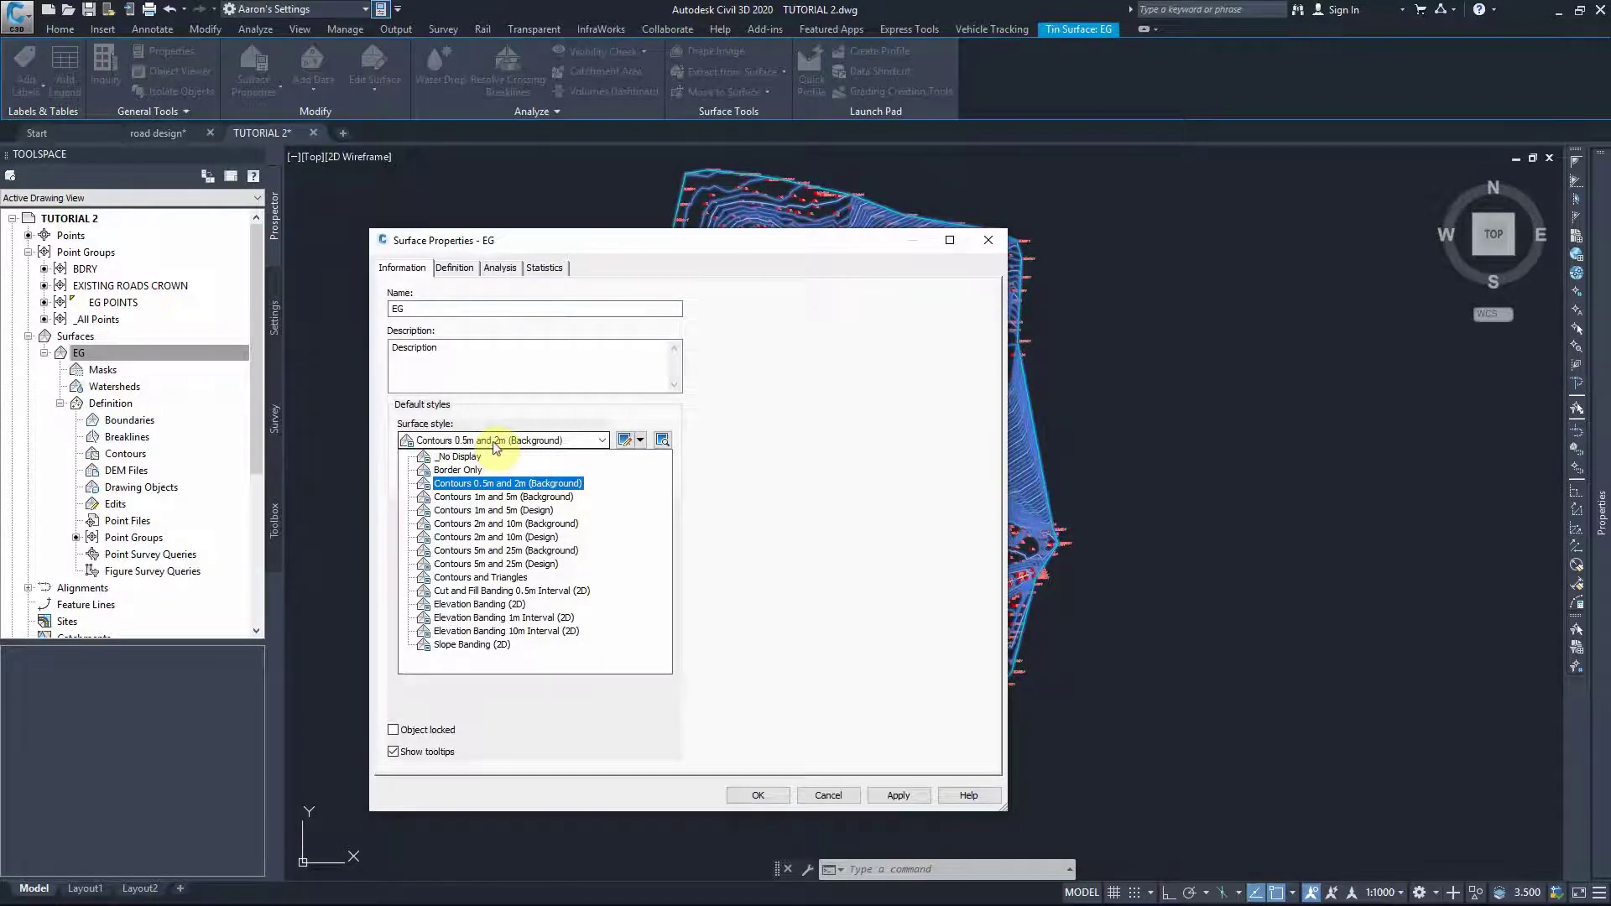
left_click(477, 577)
left_click(898, 795)
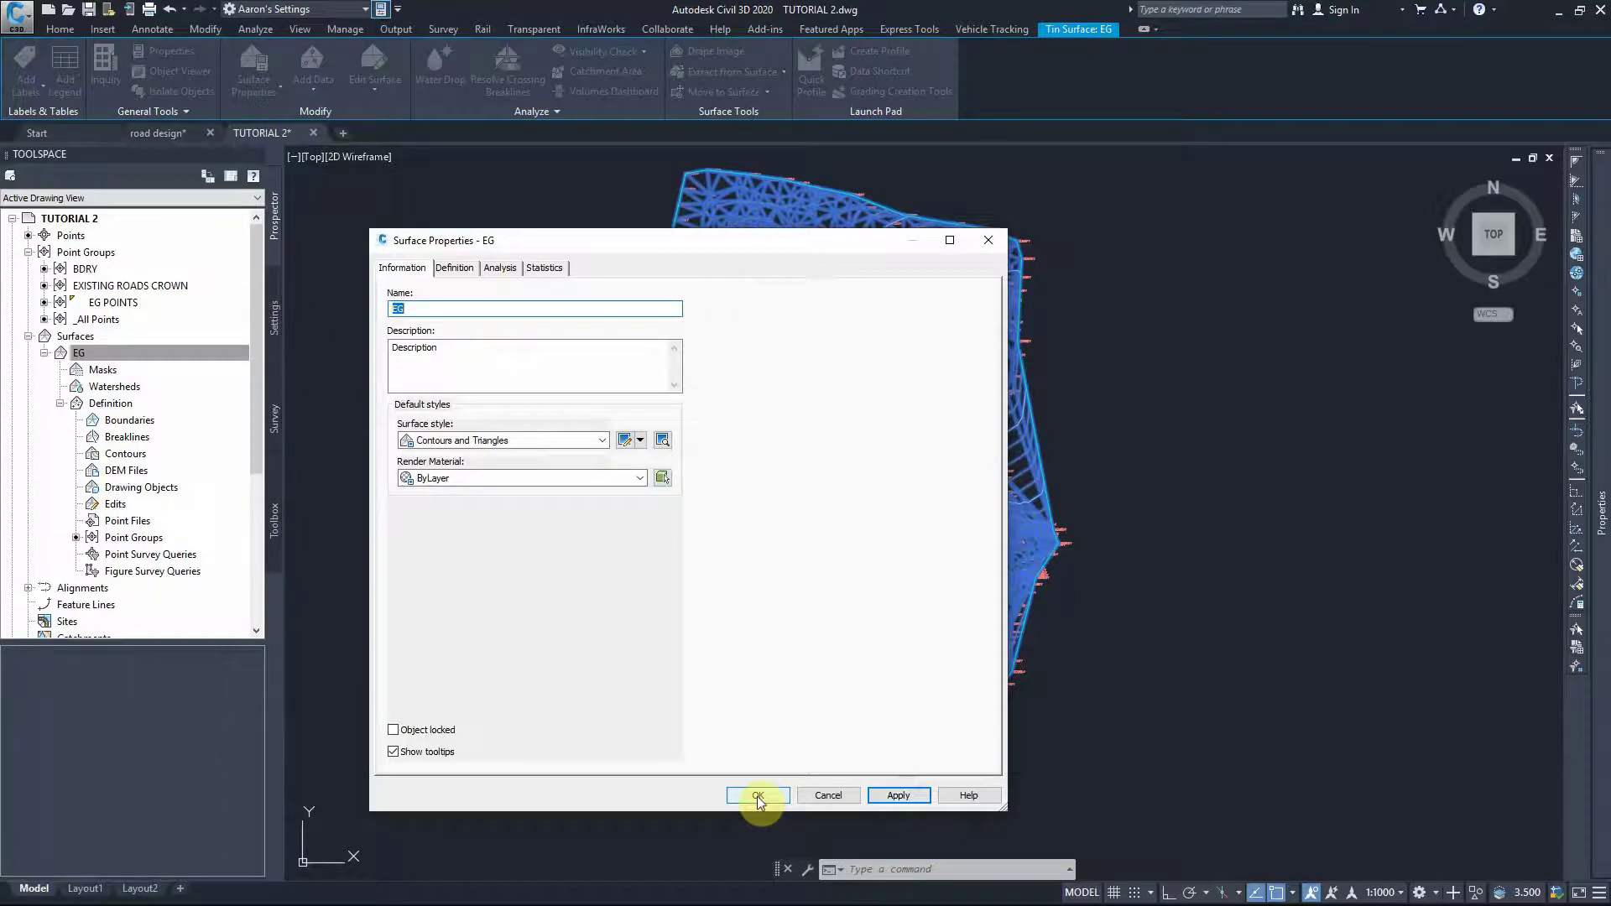
left_click(758, 796)
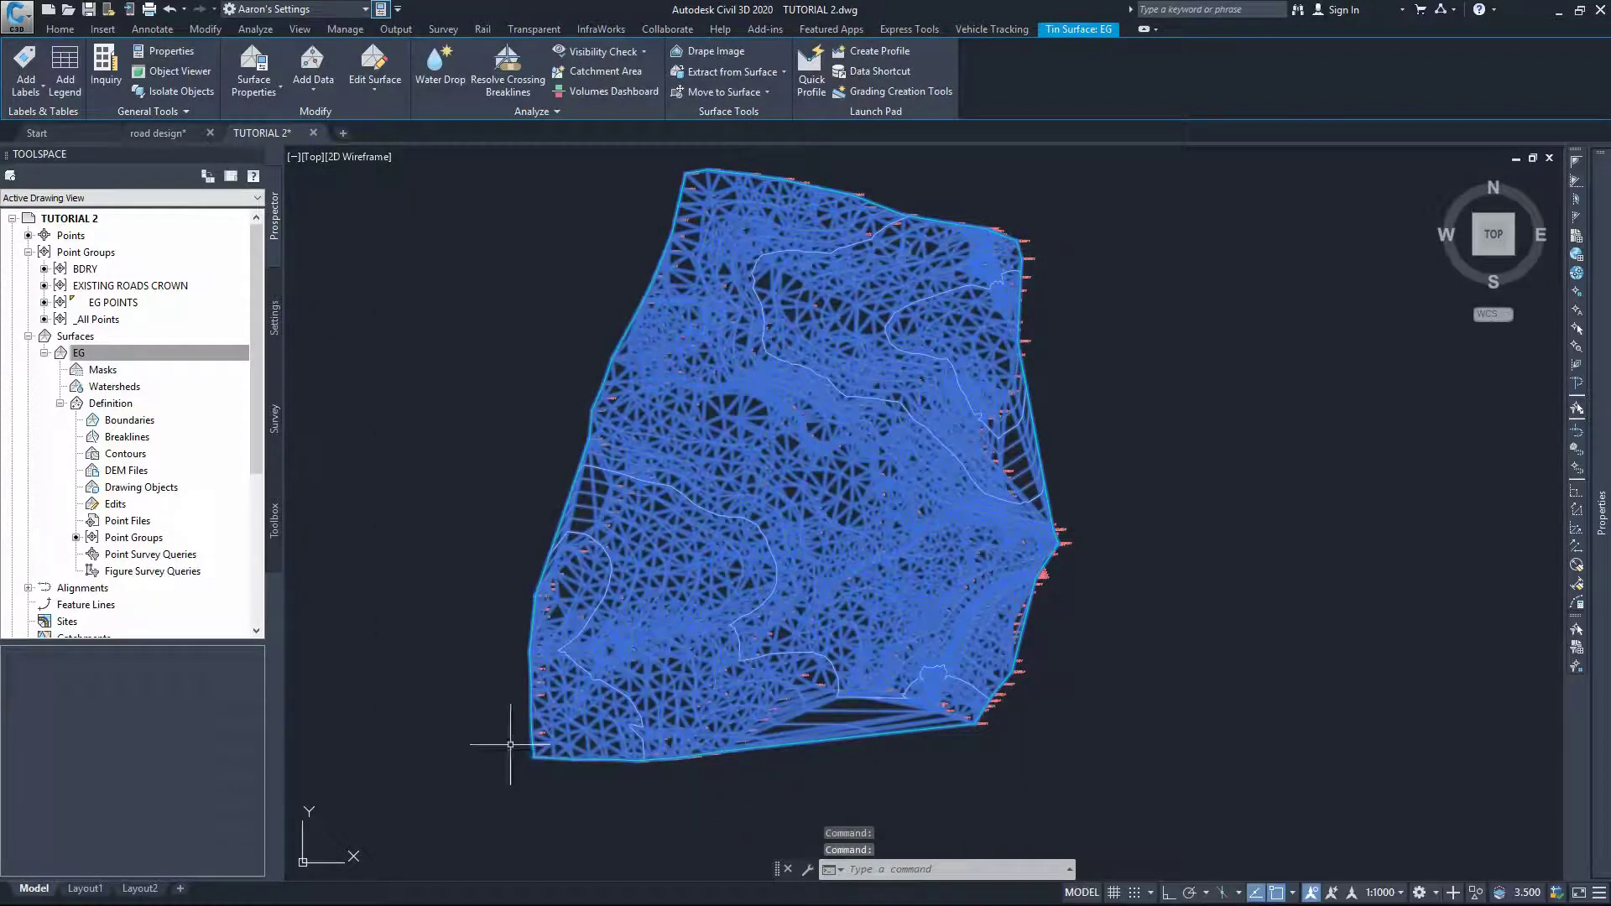
key("Escape")
scroll(600, 554, "up", 2)
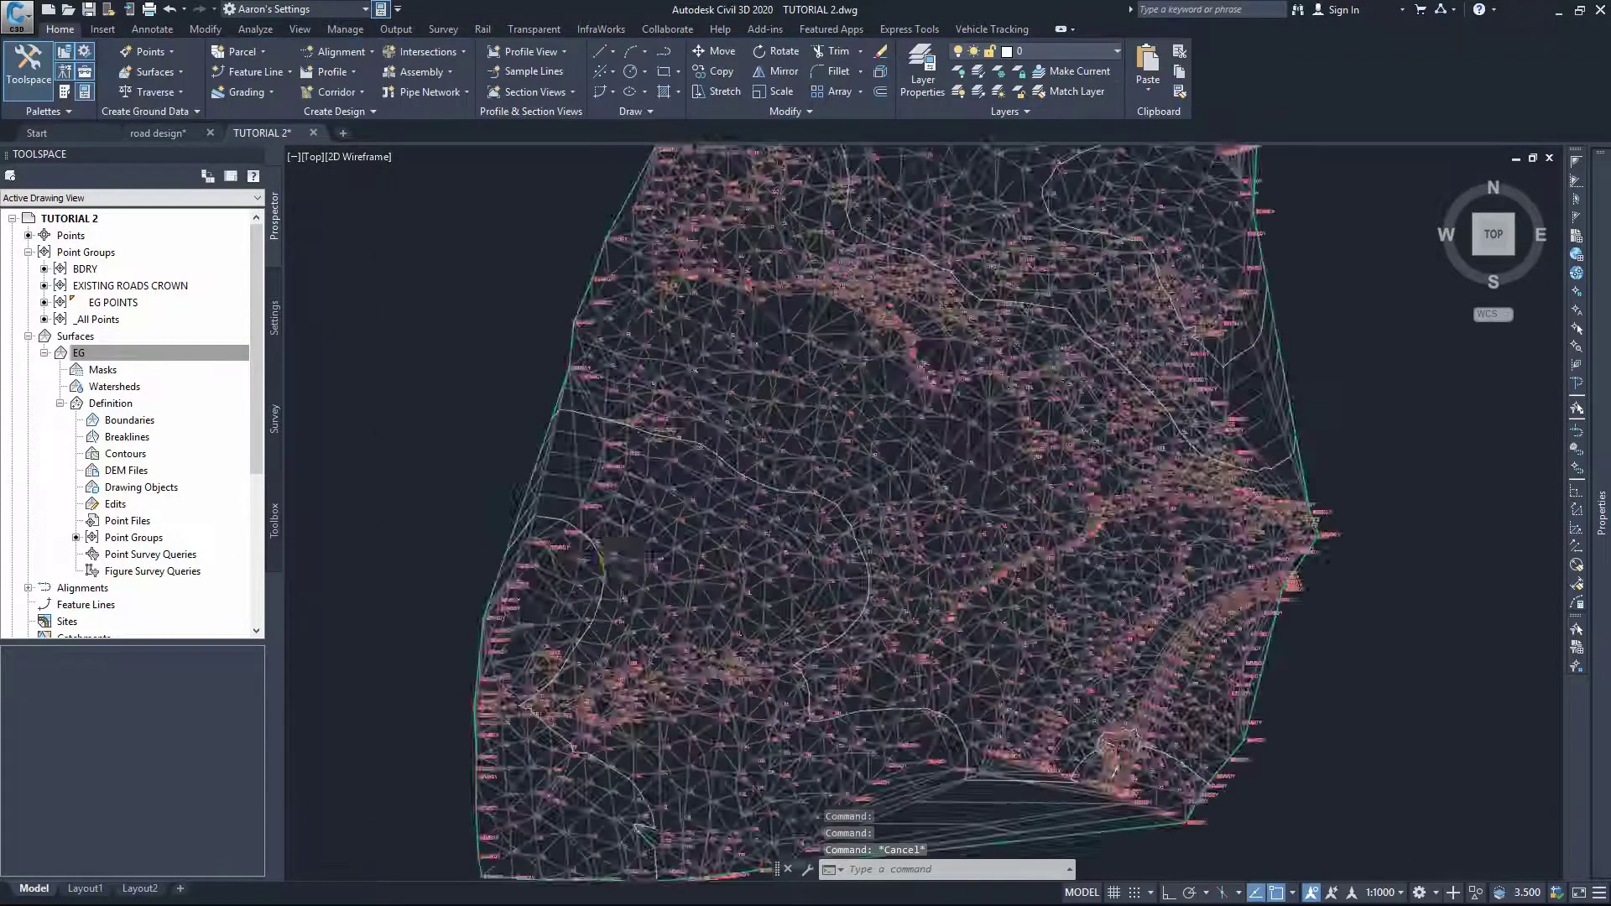
scroll(622, 596, "up", 5)
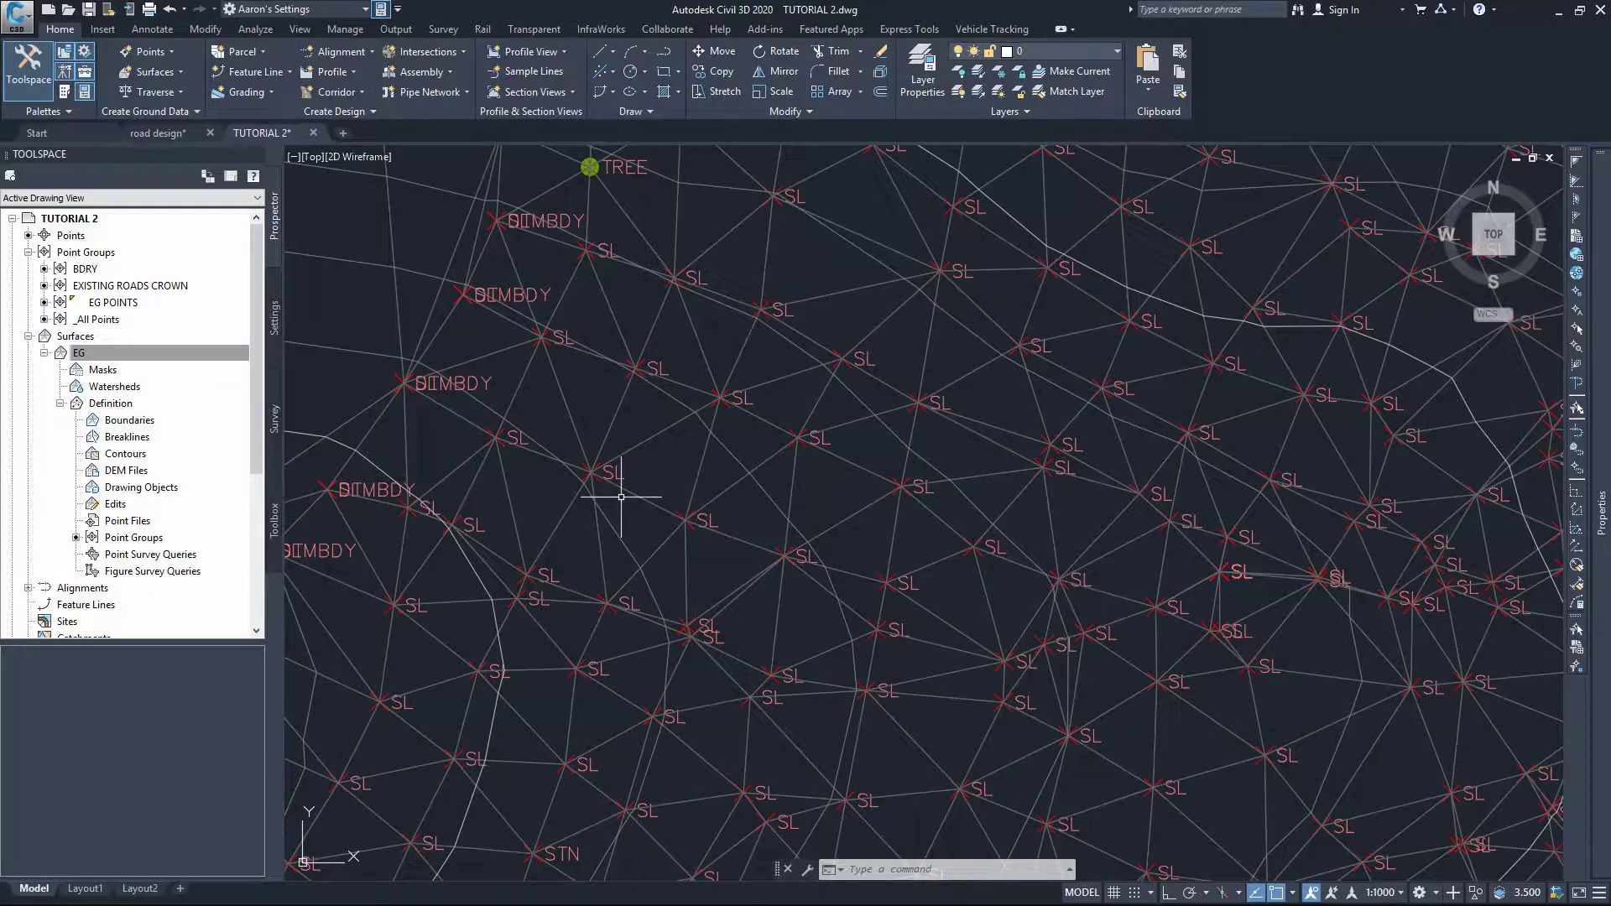
scroll(1049, 420, "down", 5)
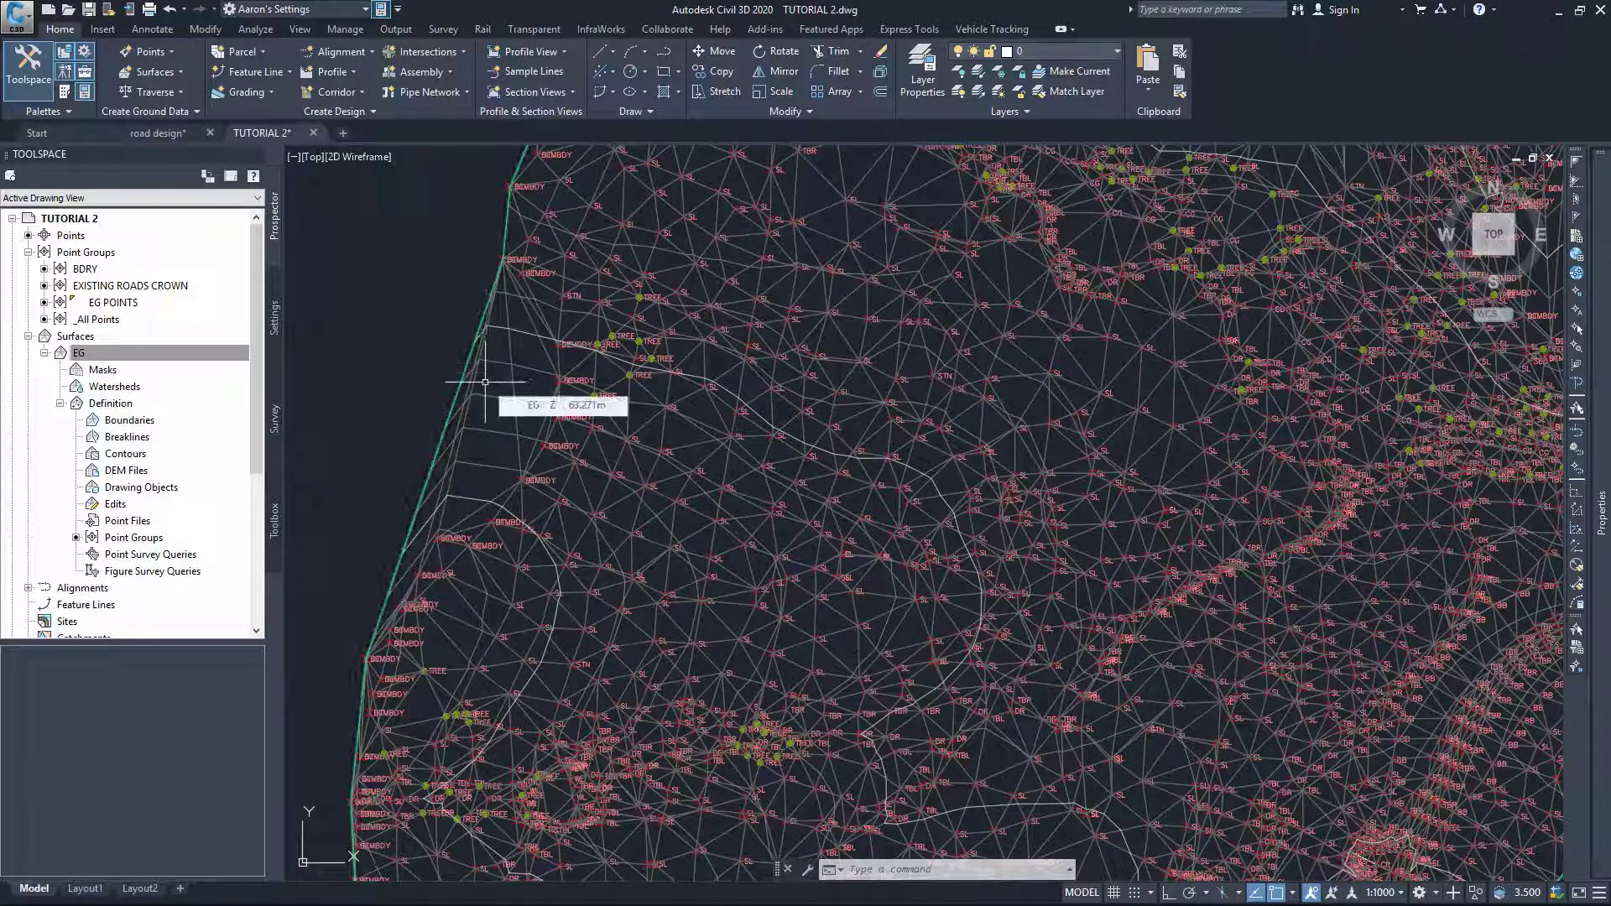
scroll(545, 414, "down", 5)
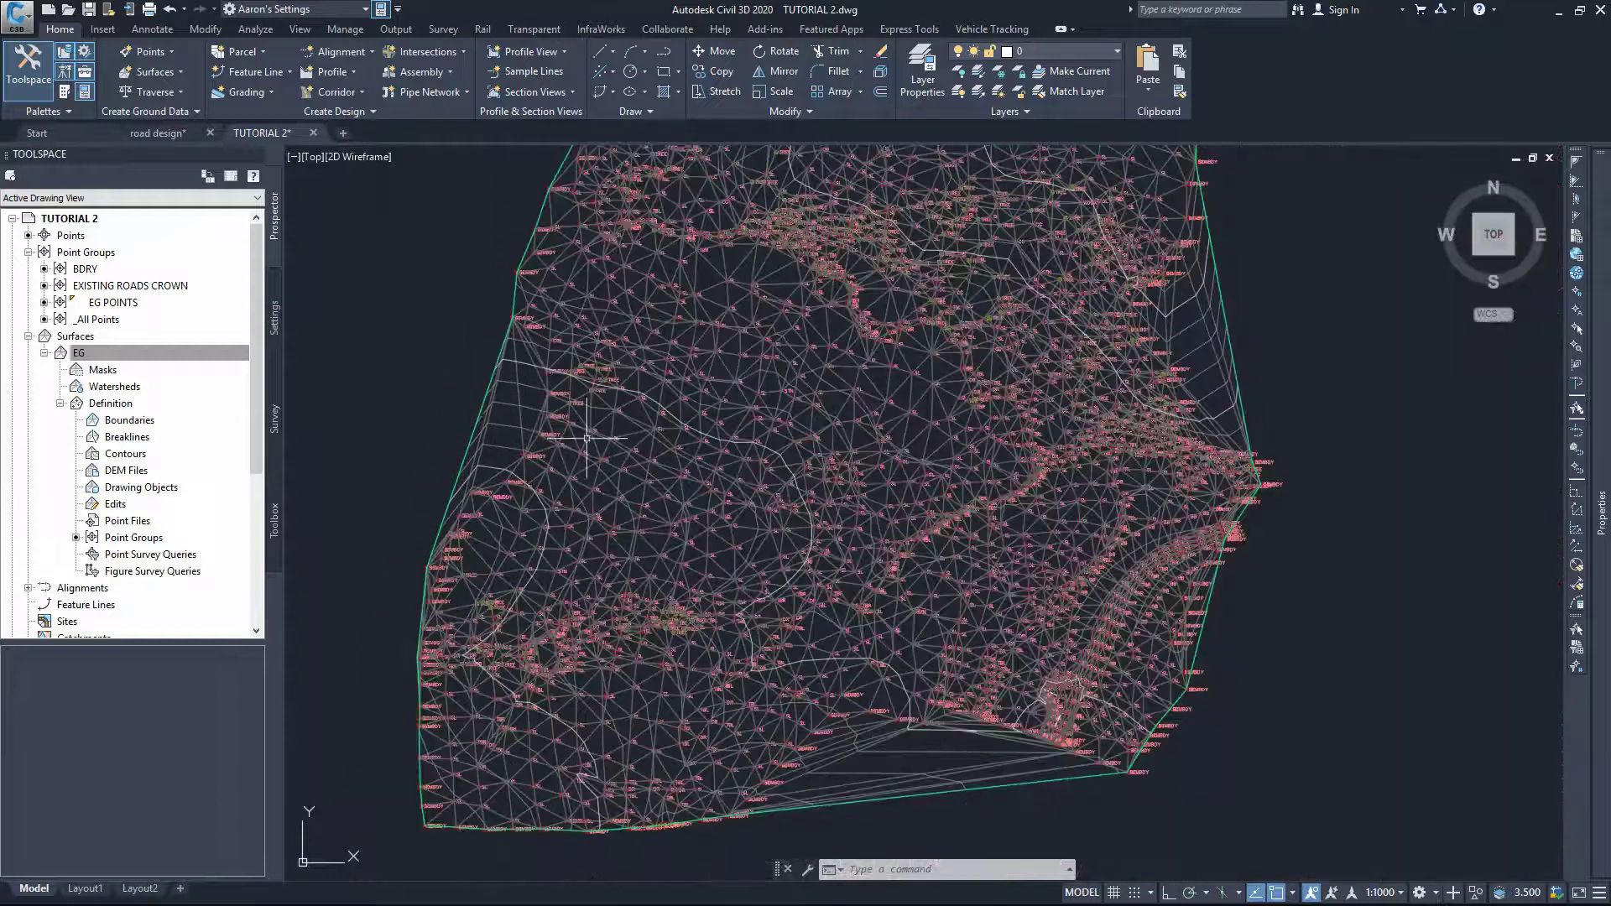
scroll(839, 466, "down", 2)
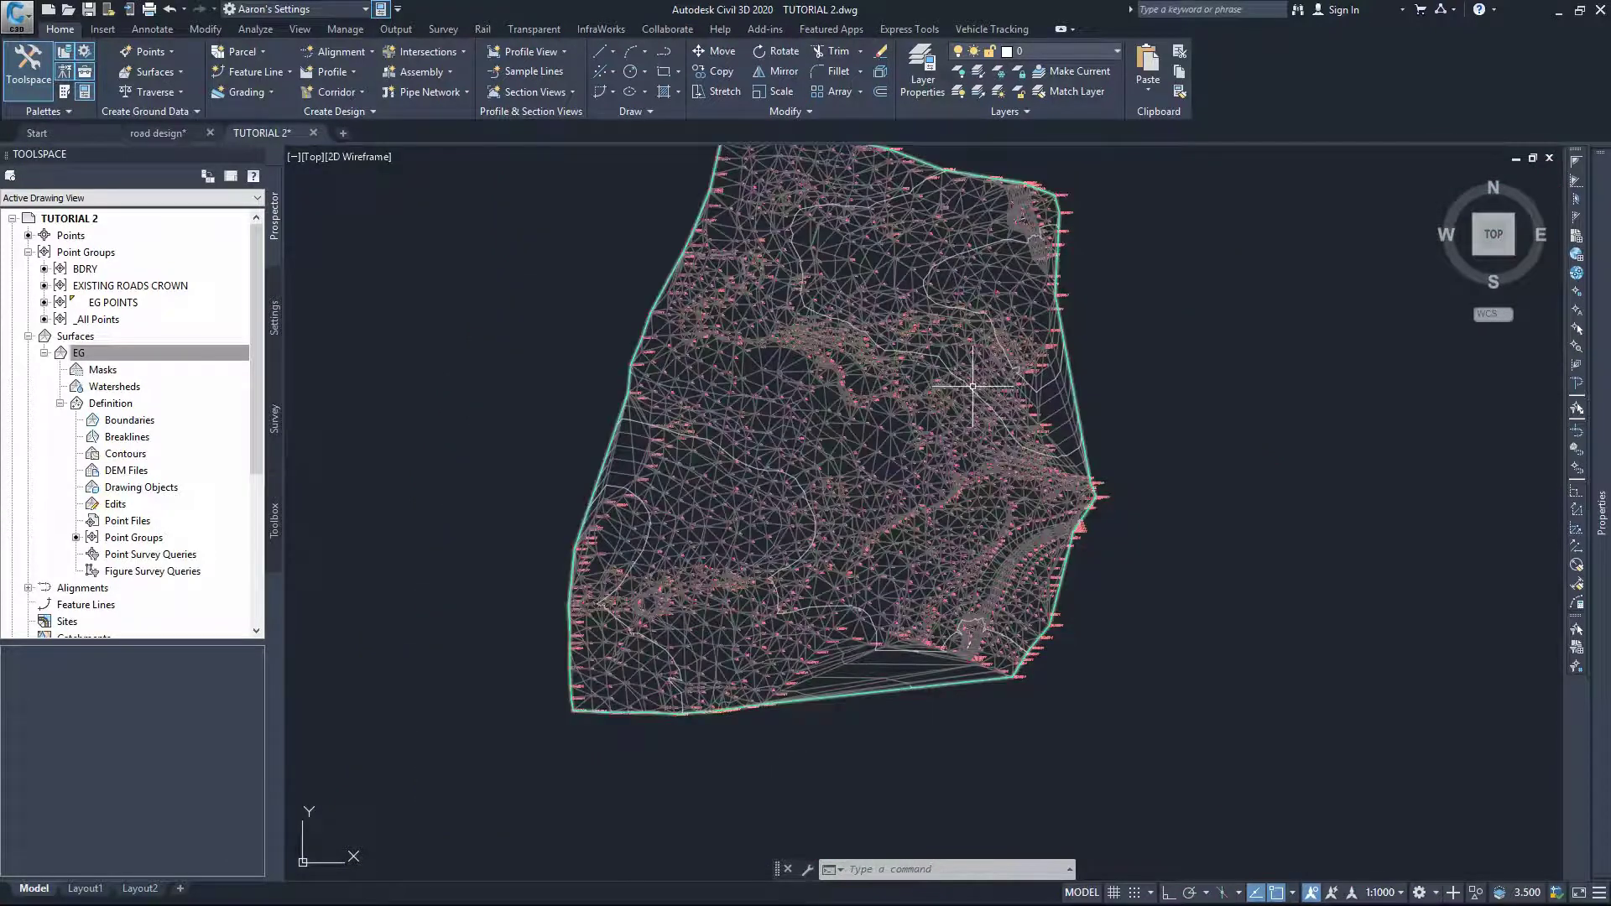
scroll(976, 388, "up", 3)
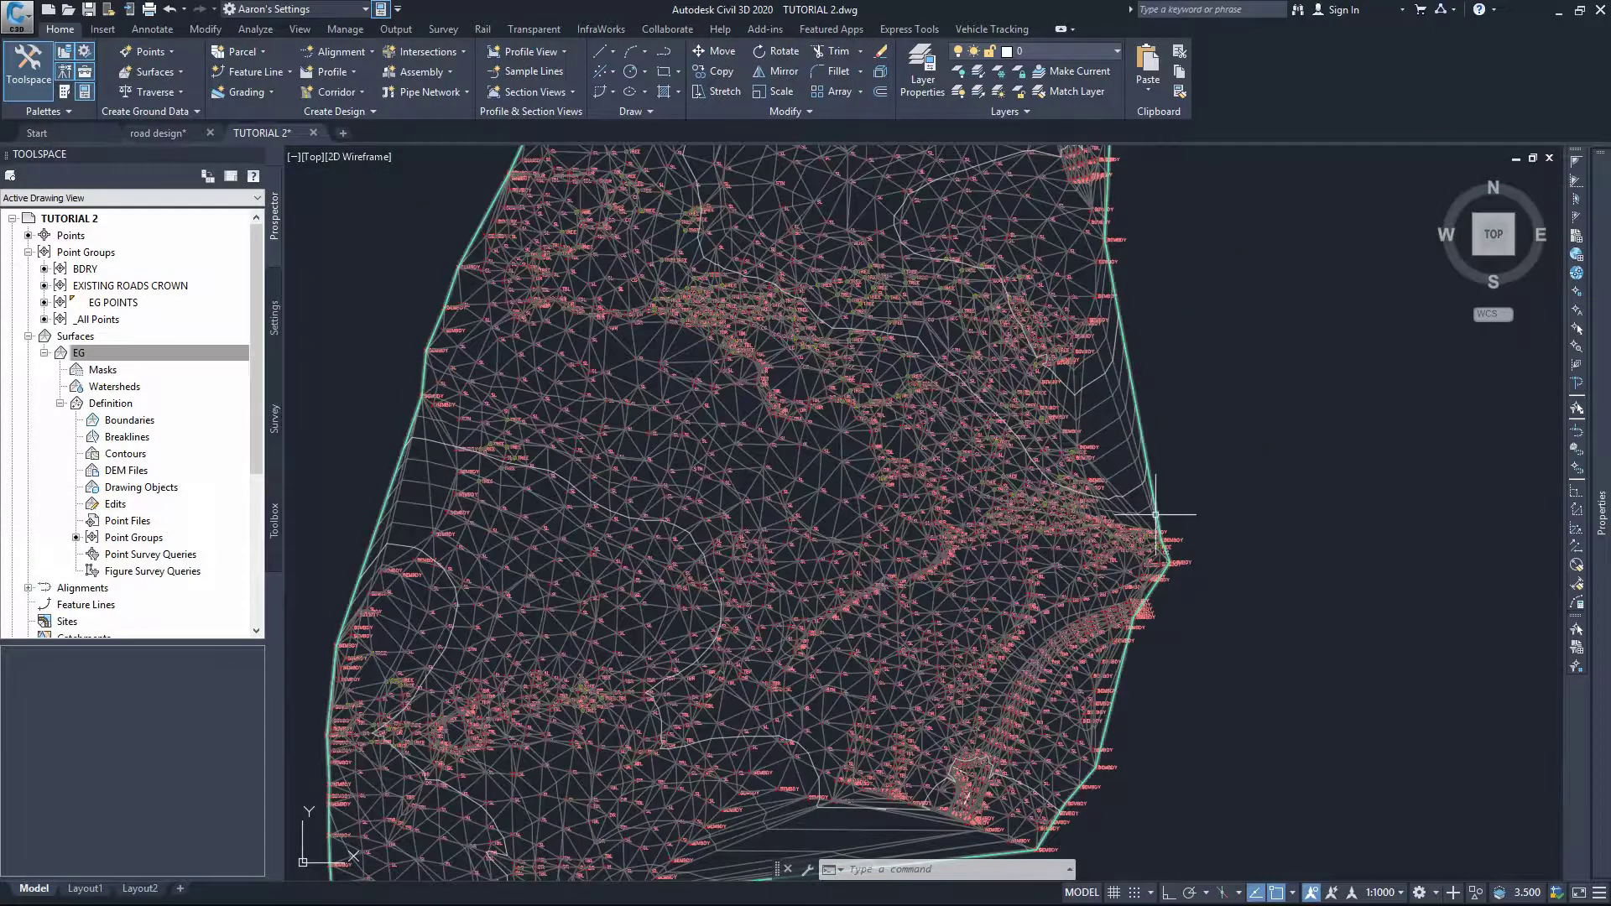
scroll(850, 556, "down", 3)
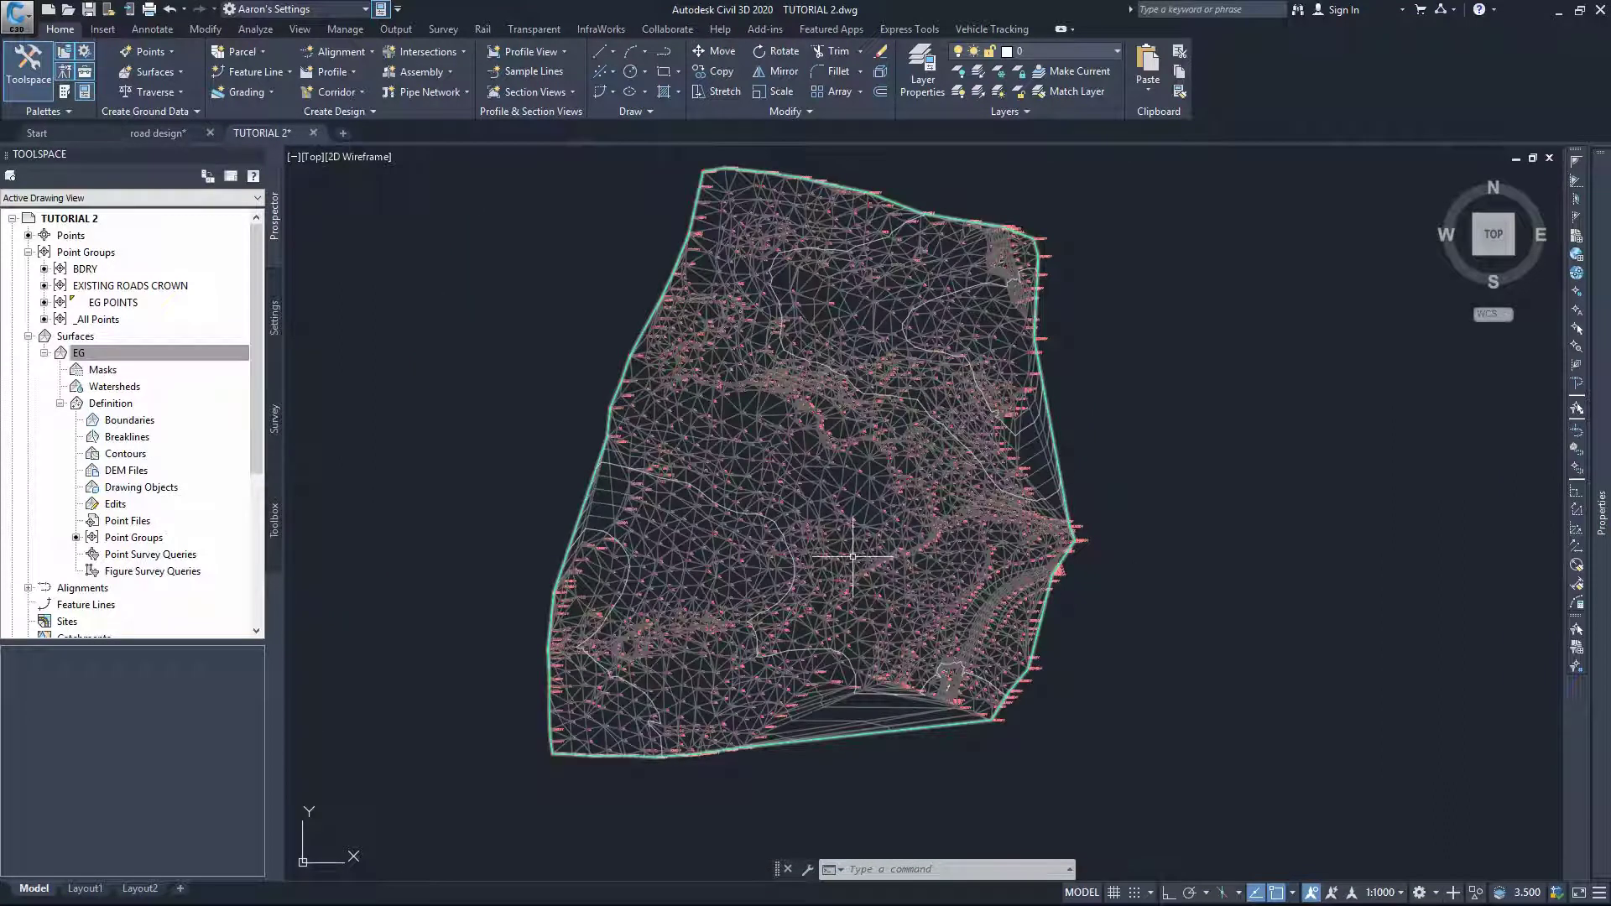
mouse_move(852, 556)
scroll(793, 281, "up", 6)
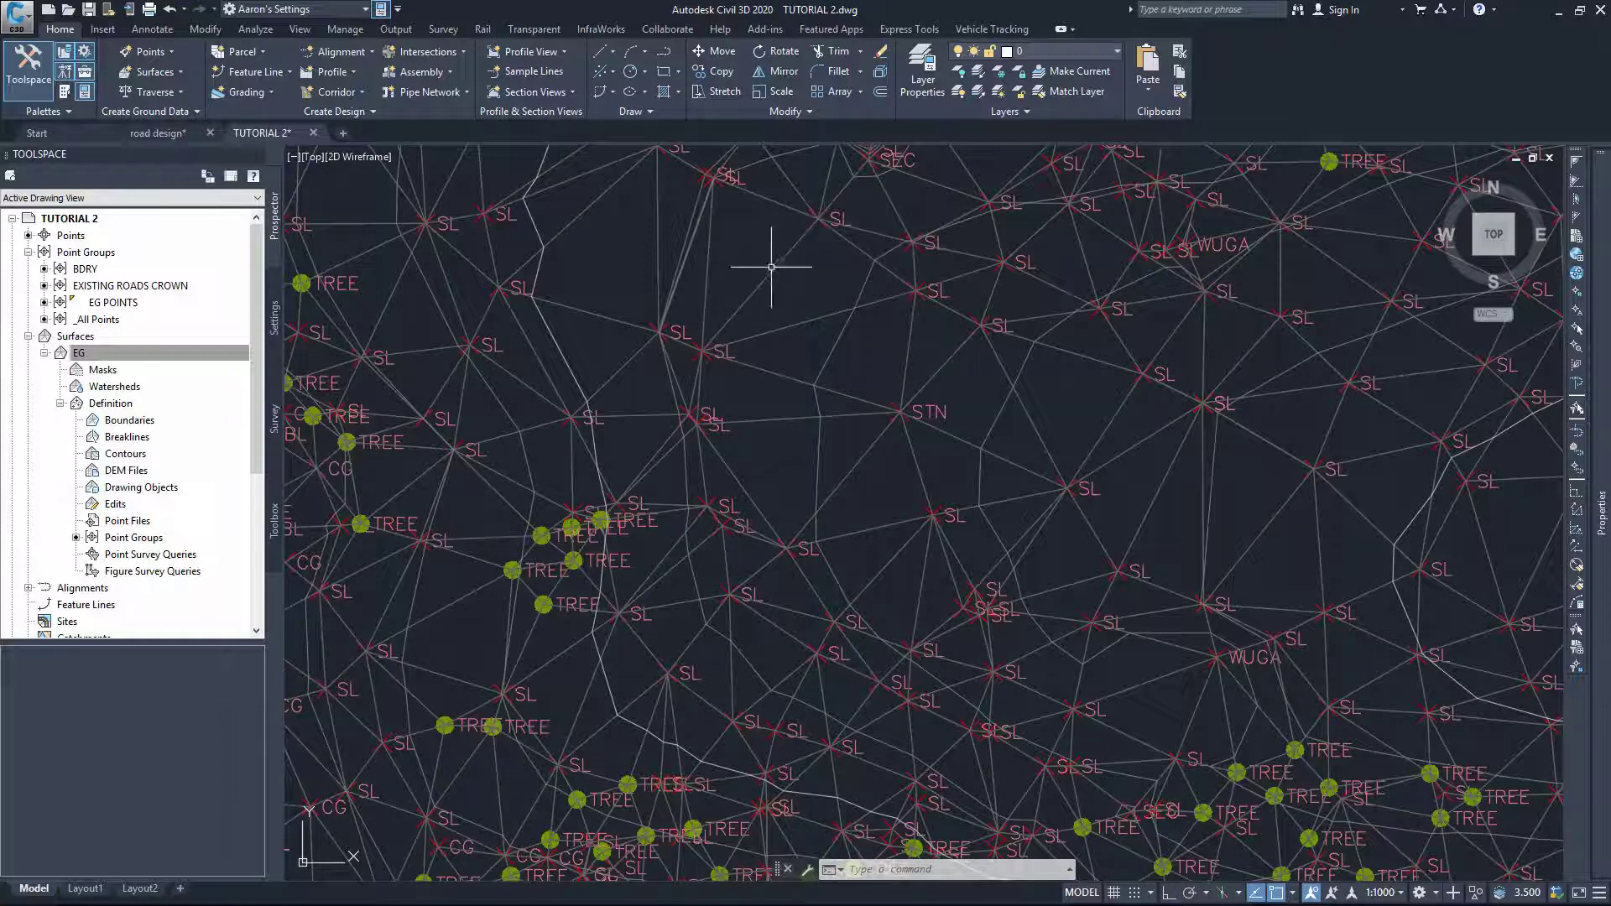
scroll(666, 395, "down", 6)
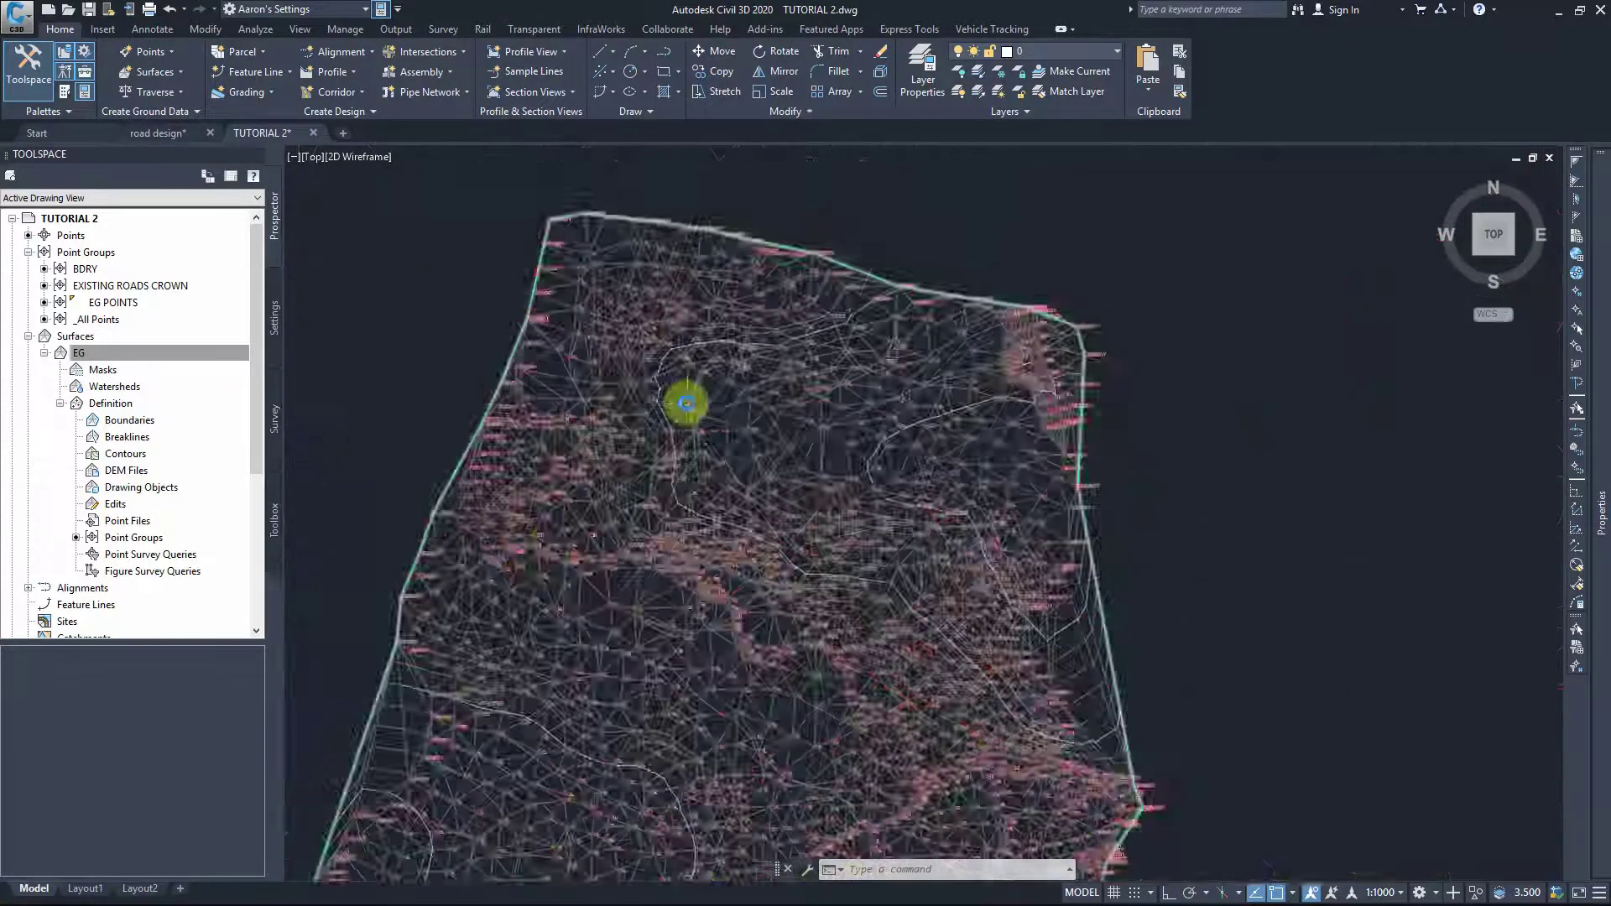
scroll(671, 396, "up", 3)
scroll(671, 395, "down", 4)
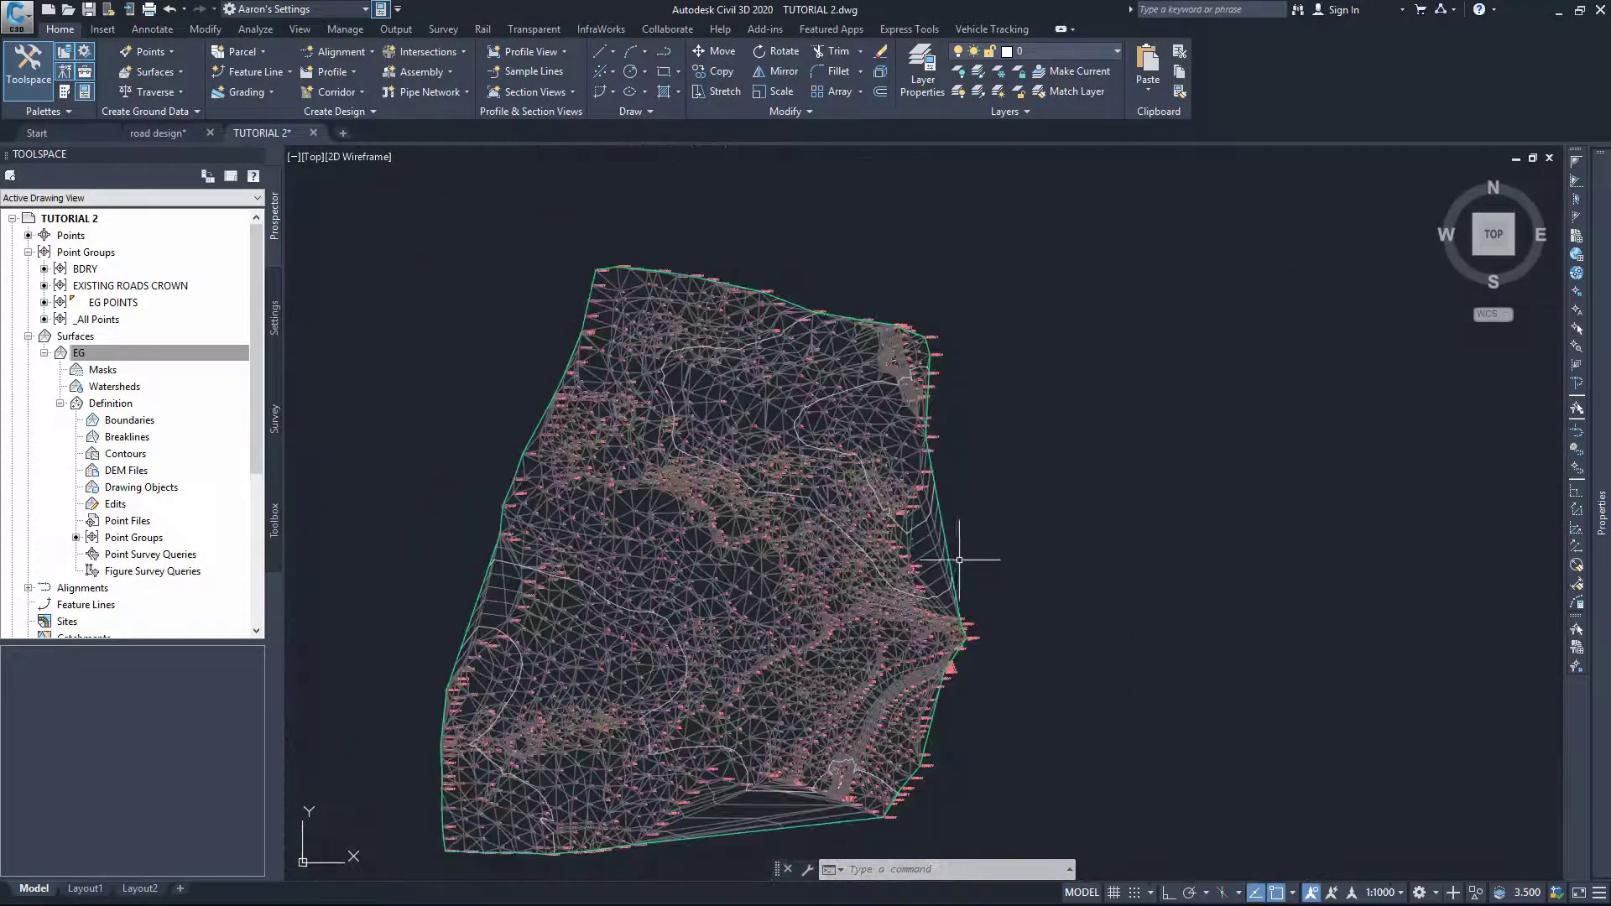
scroll(937, 623, "up", 3)
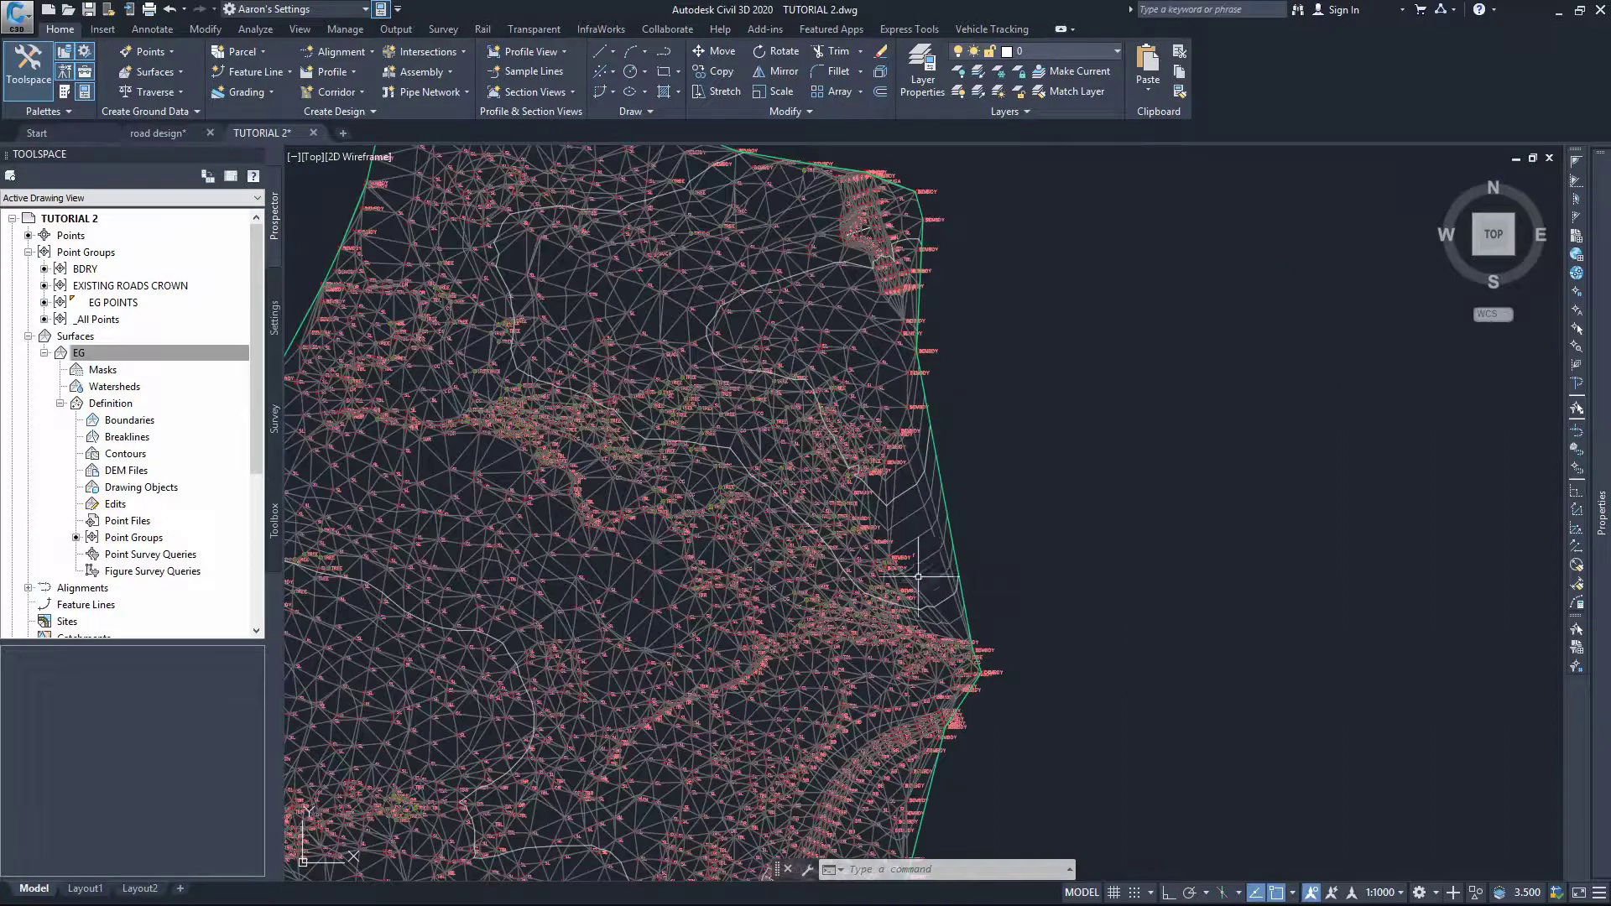
left_click(868, 707)
scroll(866, 680, "up", 4)
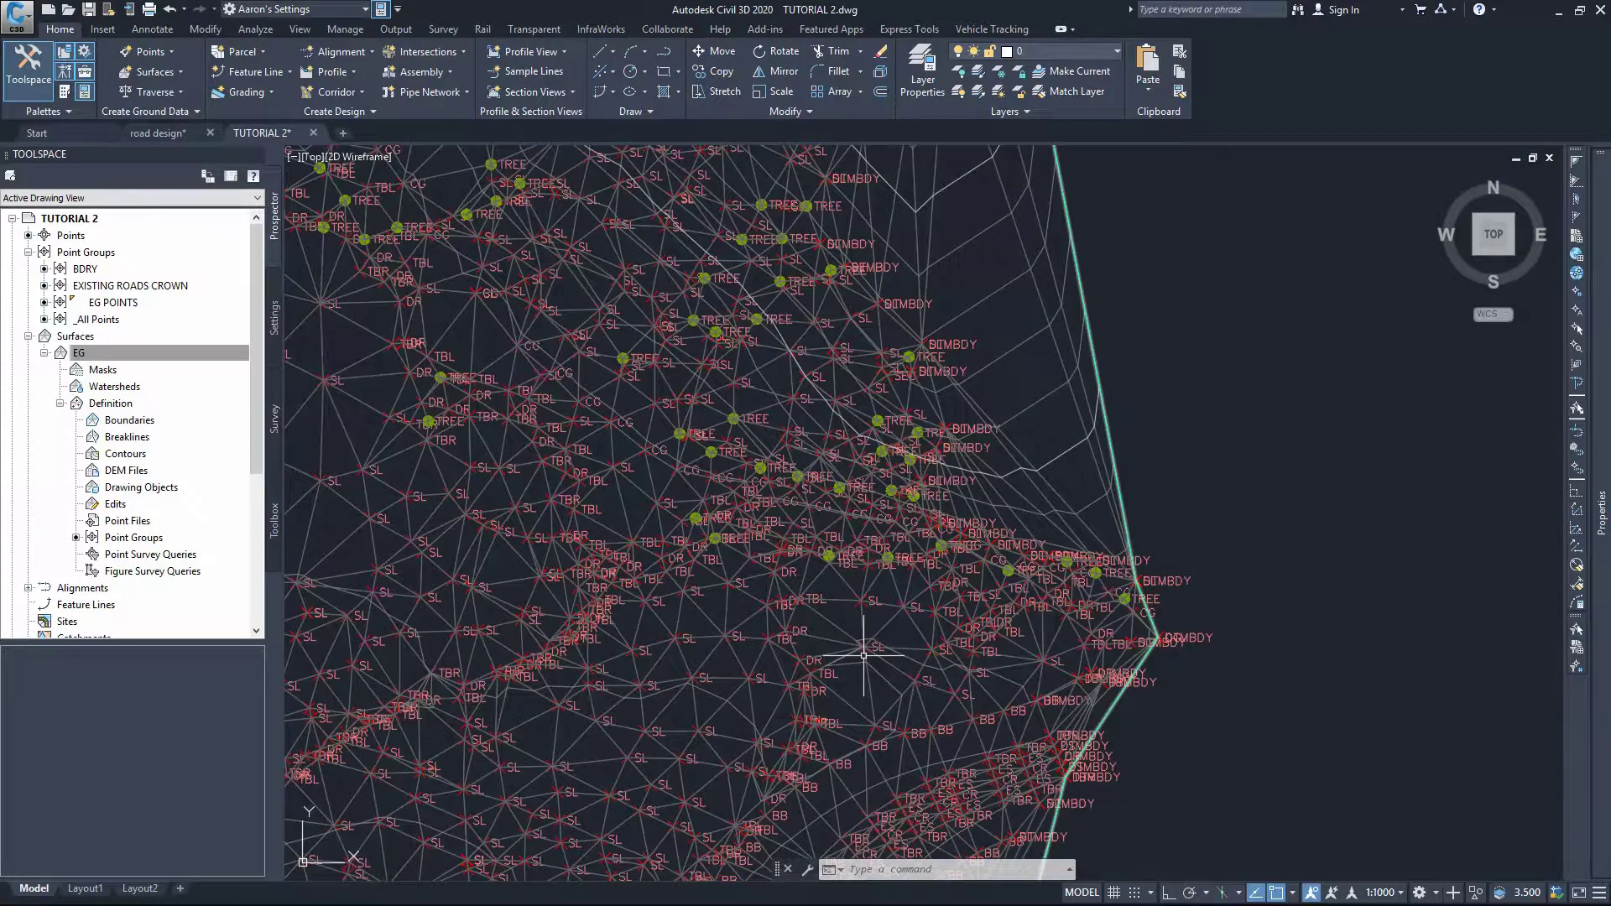
scroll(864, 655, "down", 4)
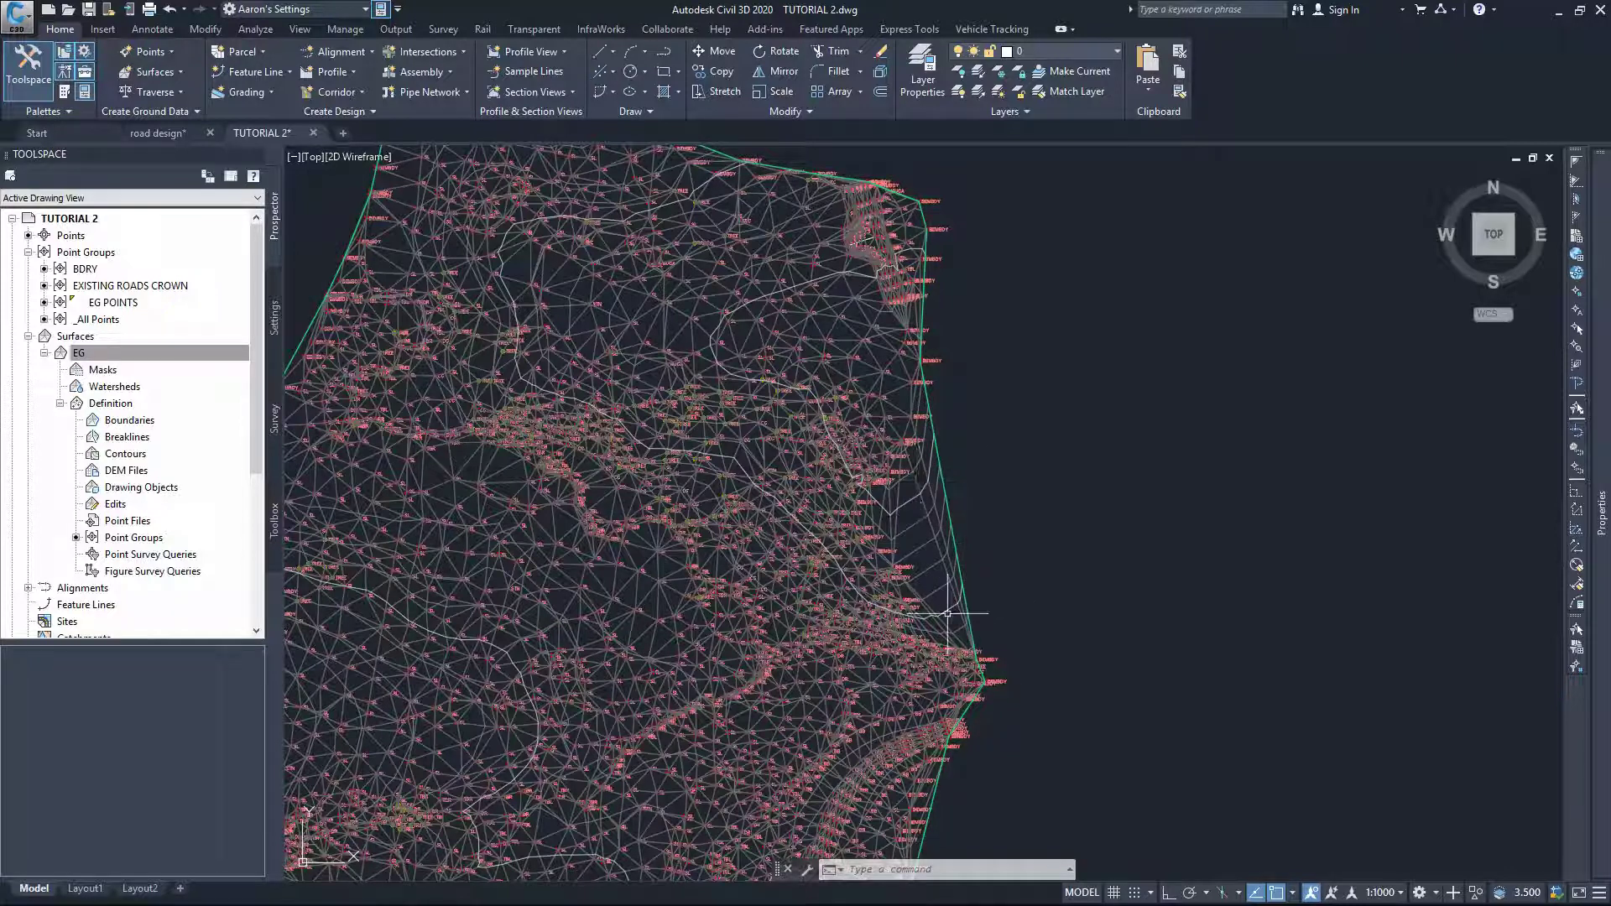
scroll(940, 455, "down", 5)
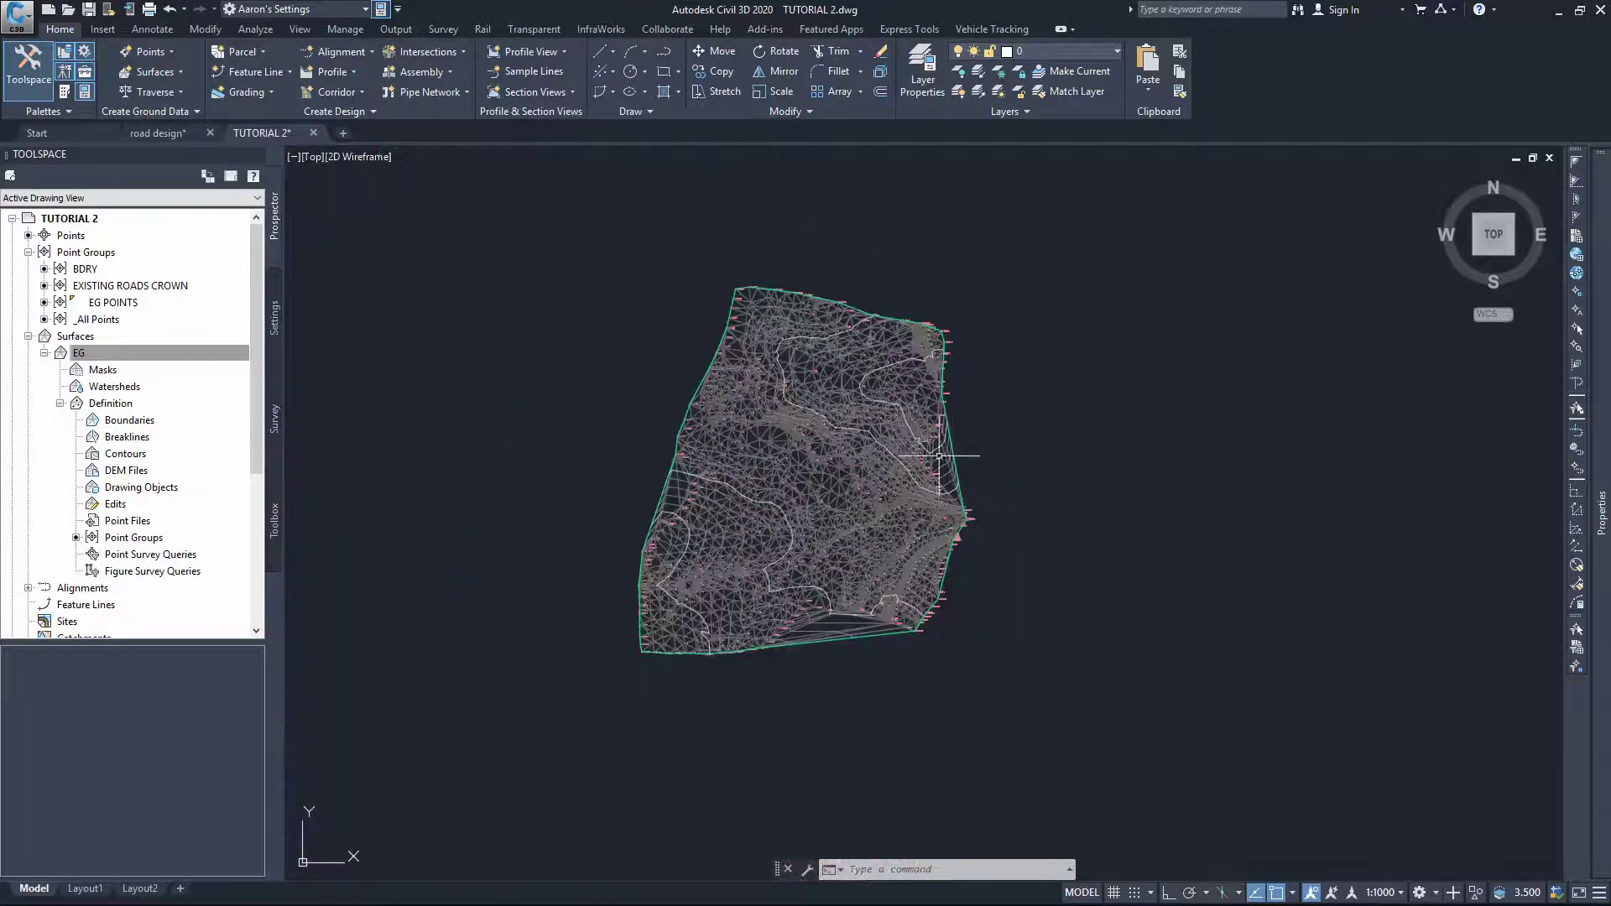
scroll(940, 456, "up", 2)
Step: In the EG surface's Build settings, turn on maximum triangle length and set it to 25 m
left_click(521, 369)
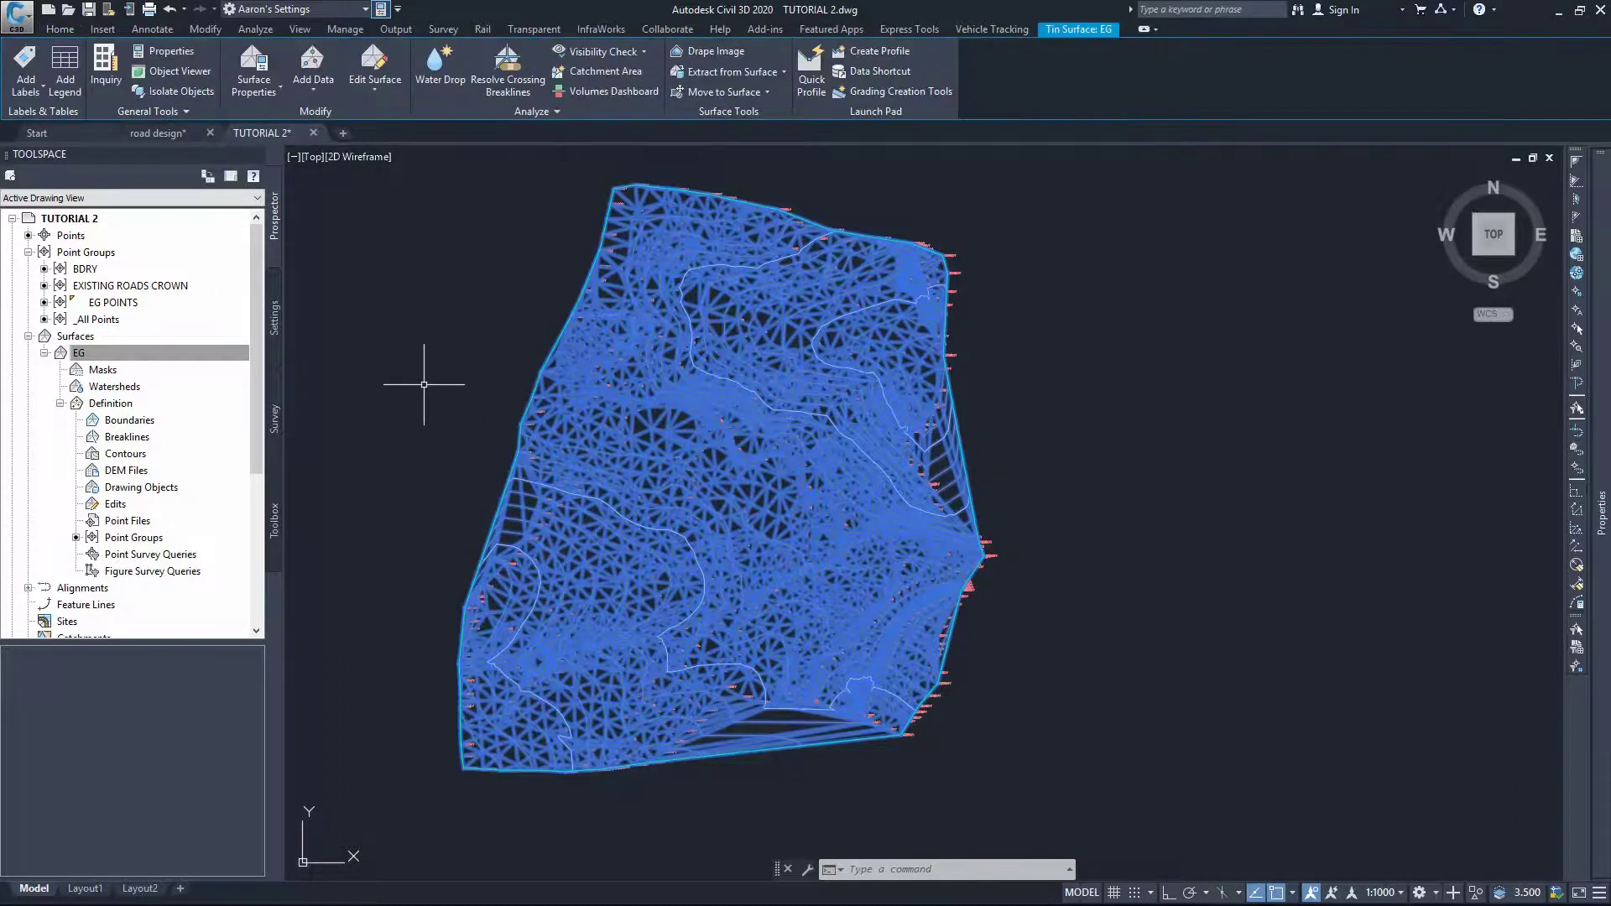
left_click(253, 67)
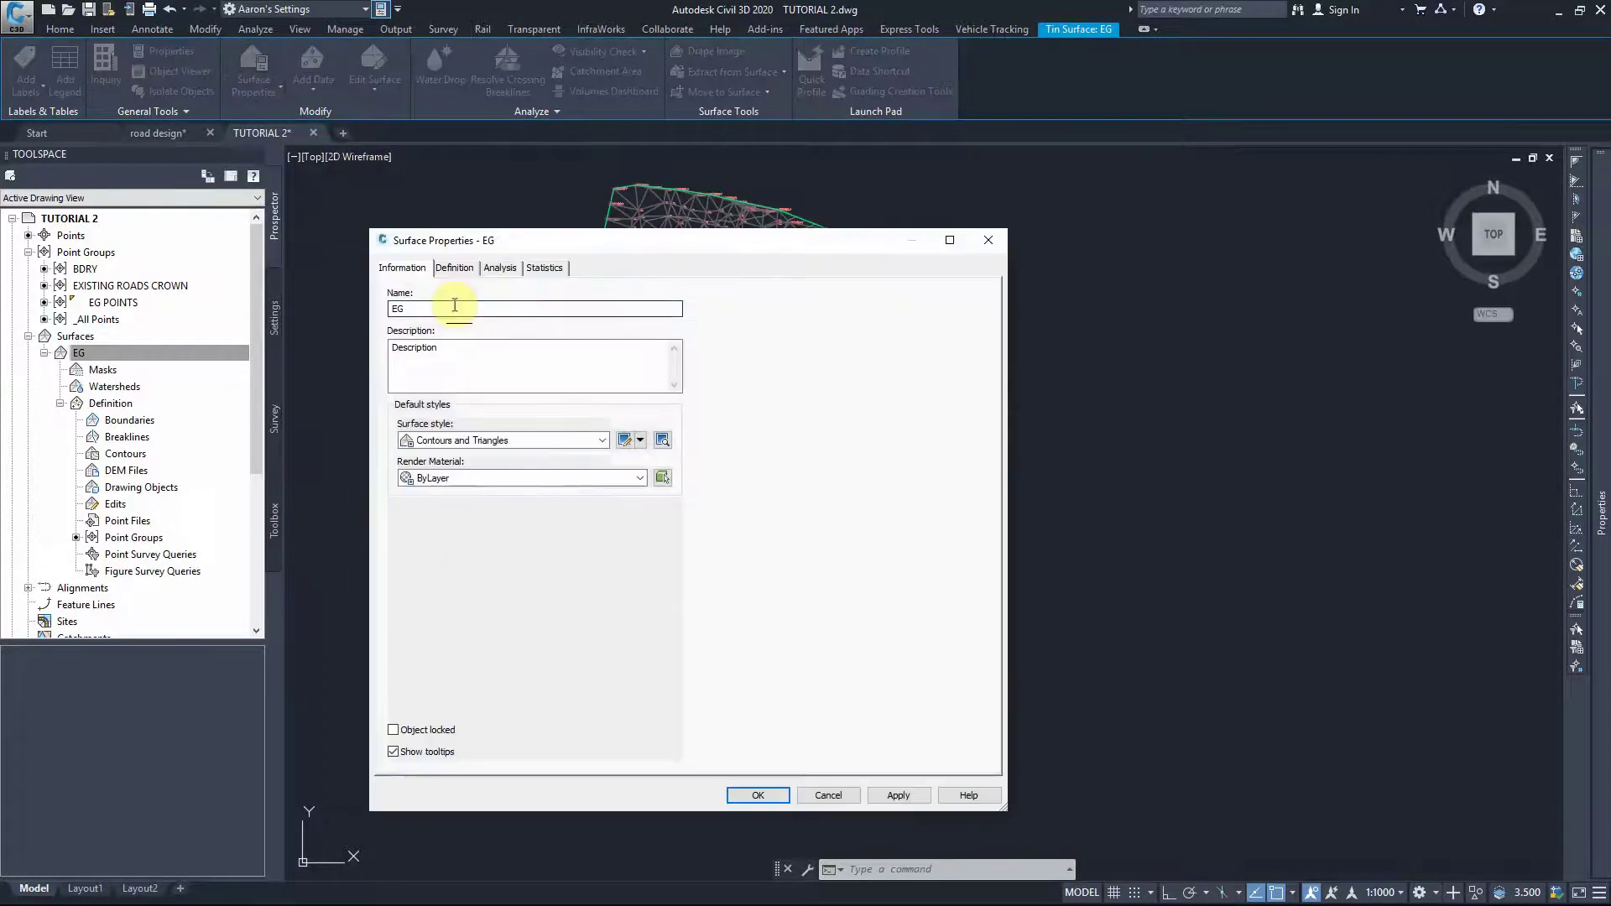
left_click(469, 268)
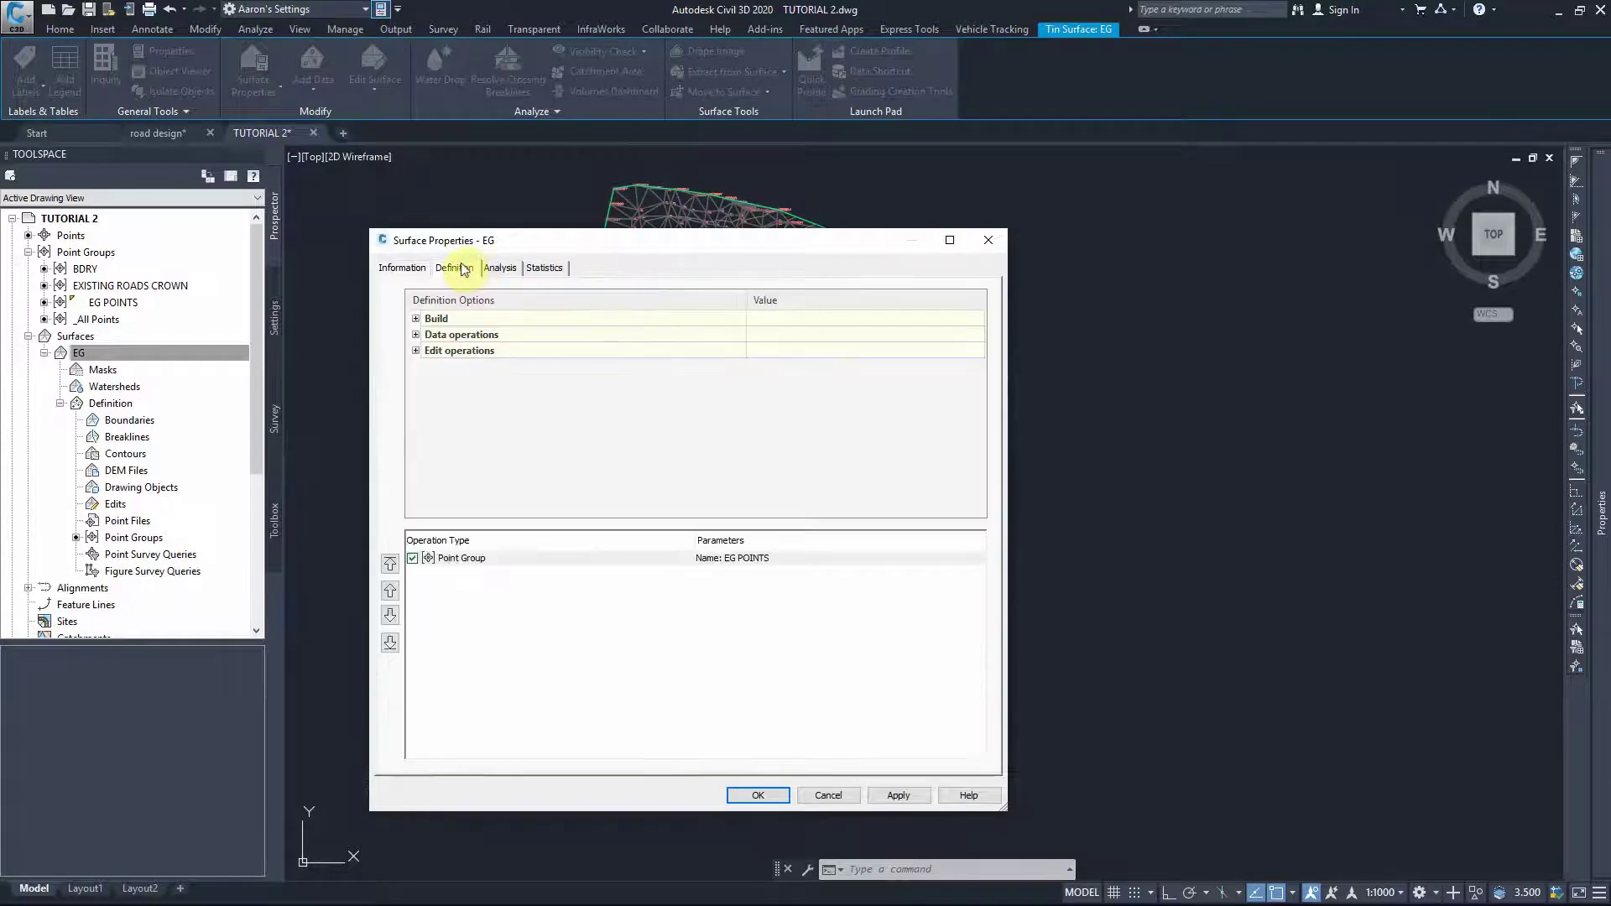
left_click(415, 319)
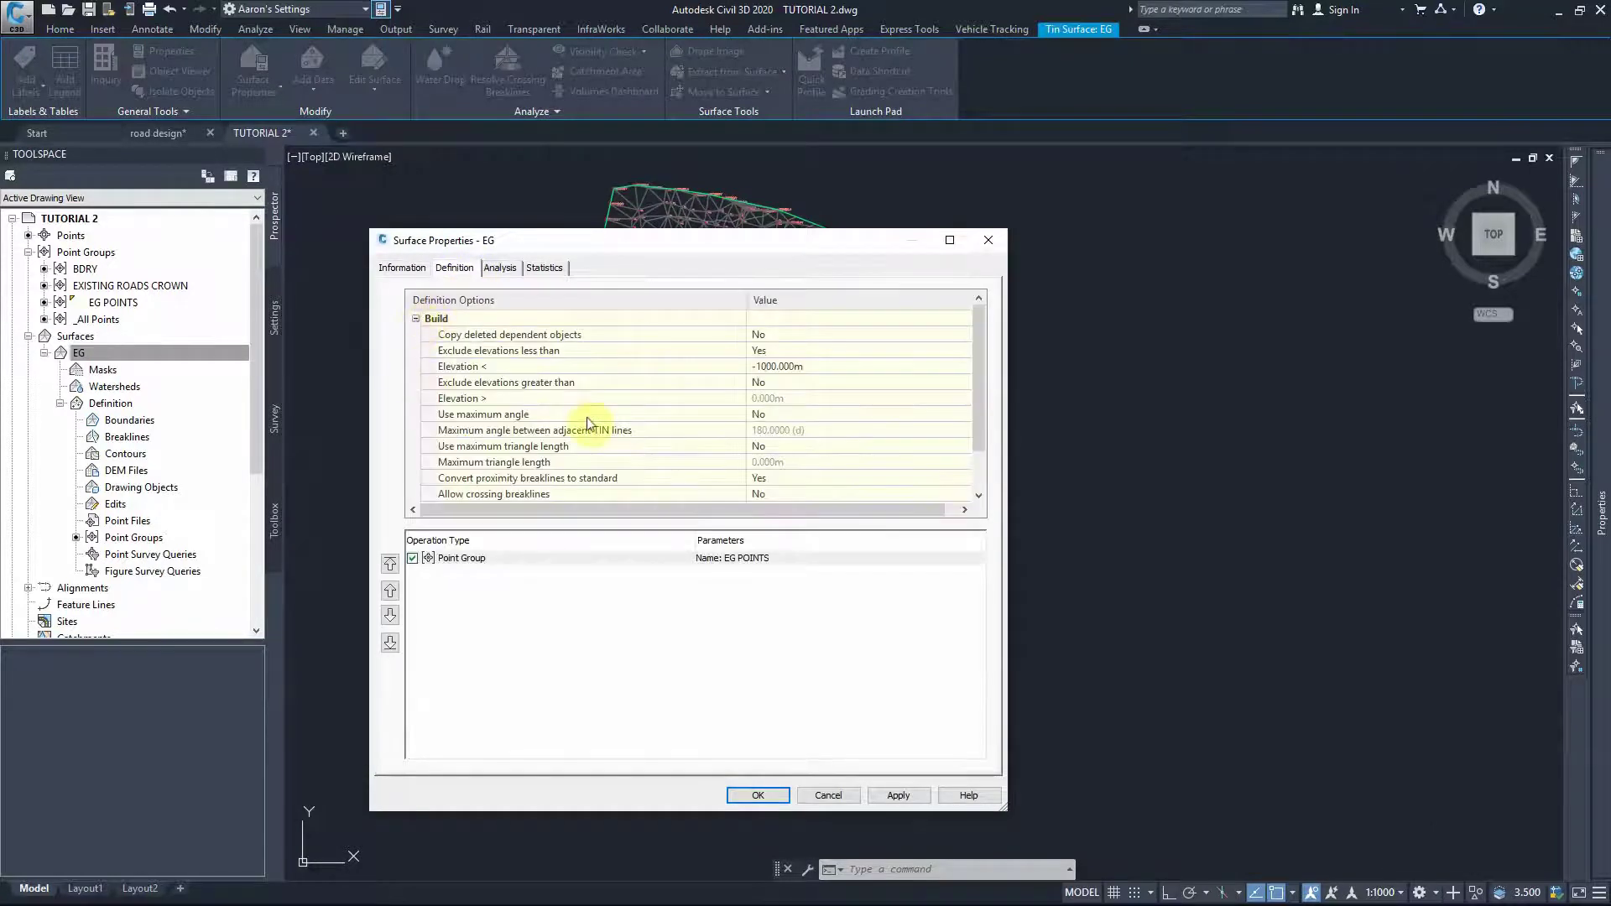
scroll(589, 424, "down", 1)
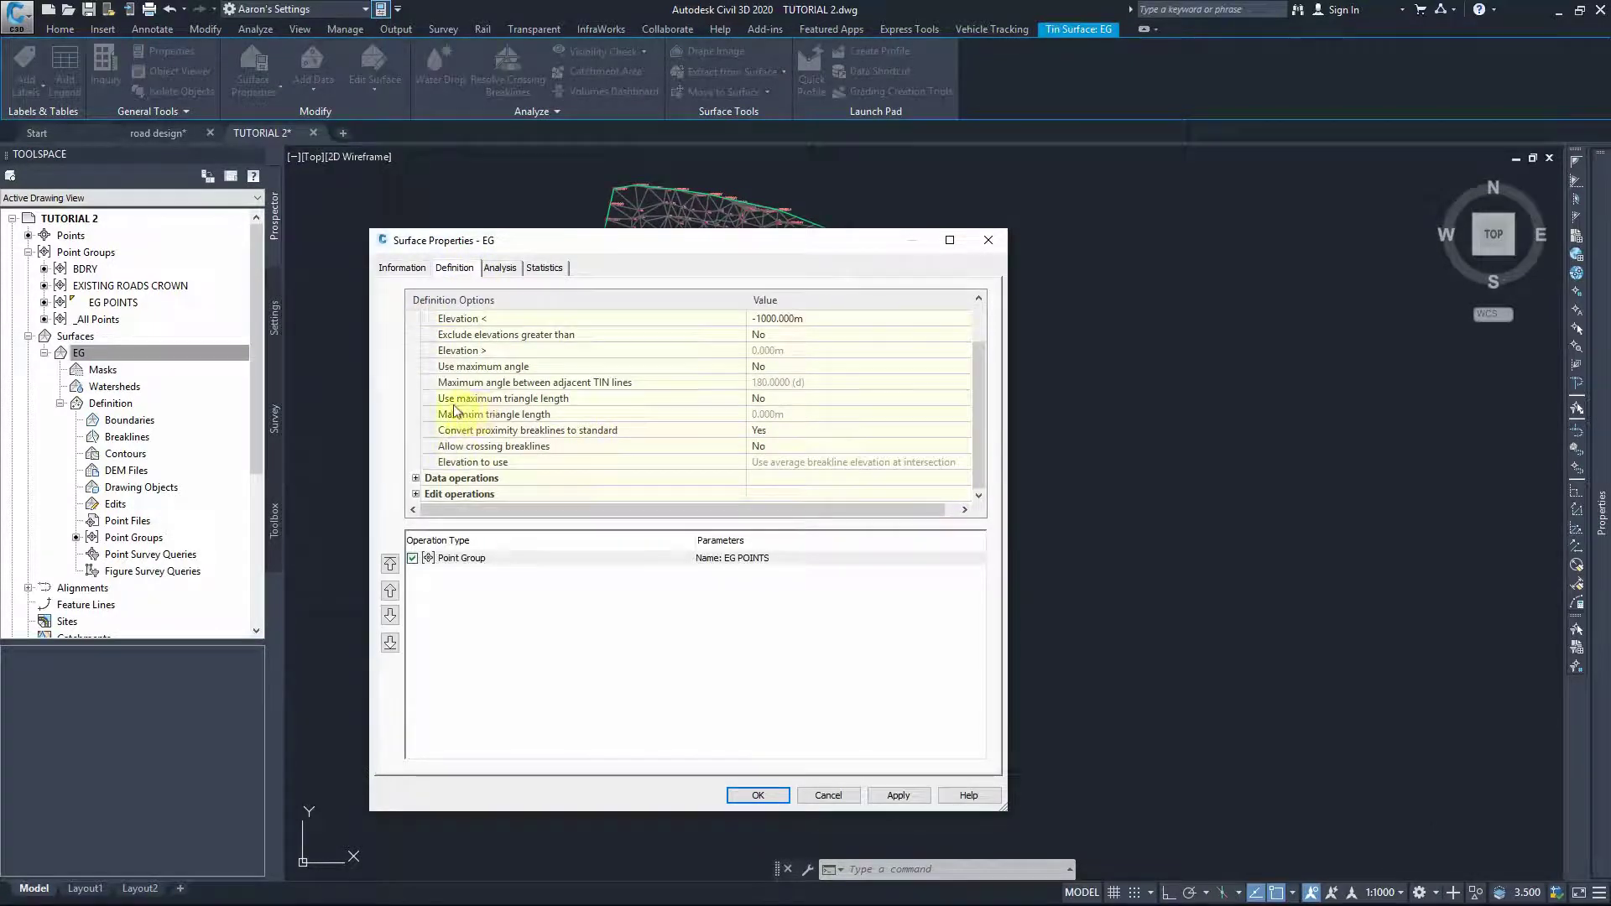
left_click(764, 400)
left_click(764, 401)
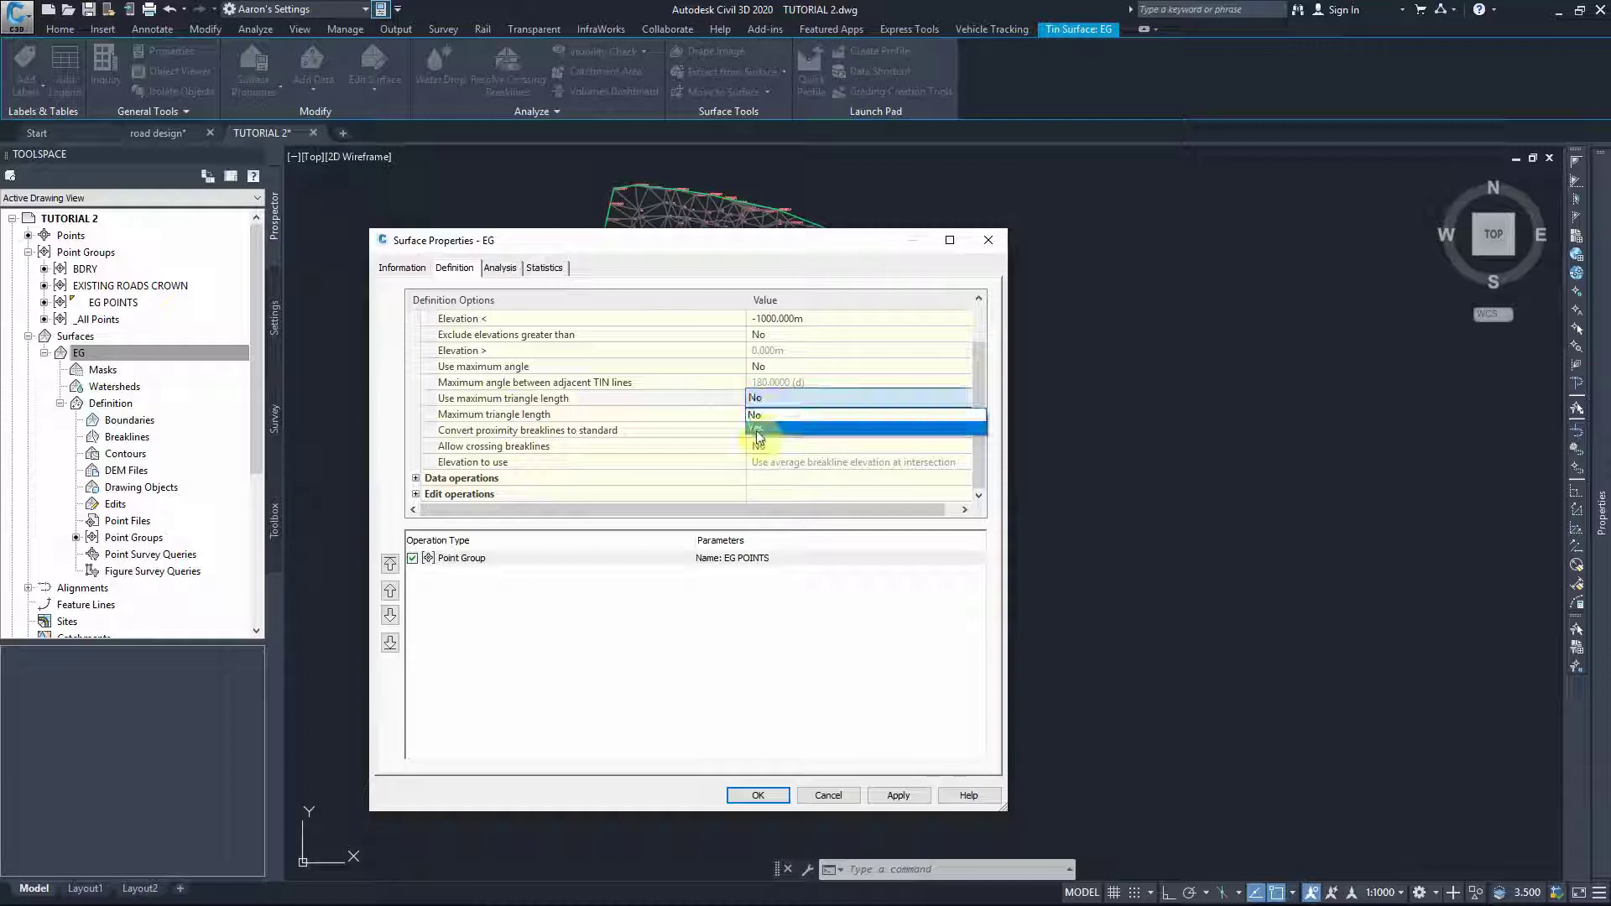
left_click(757, 429)
left_click(768, 414)
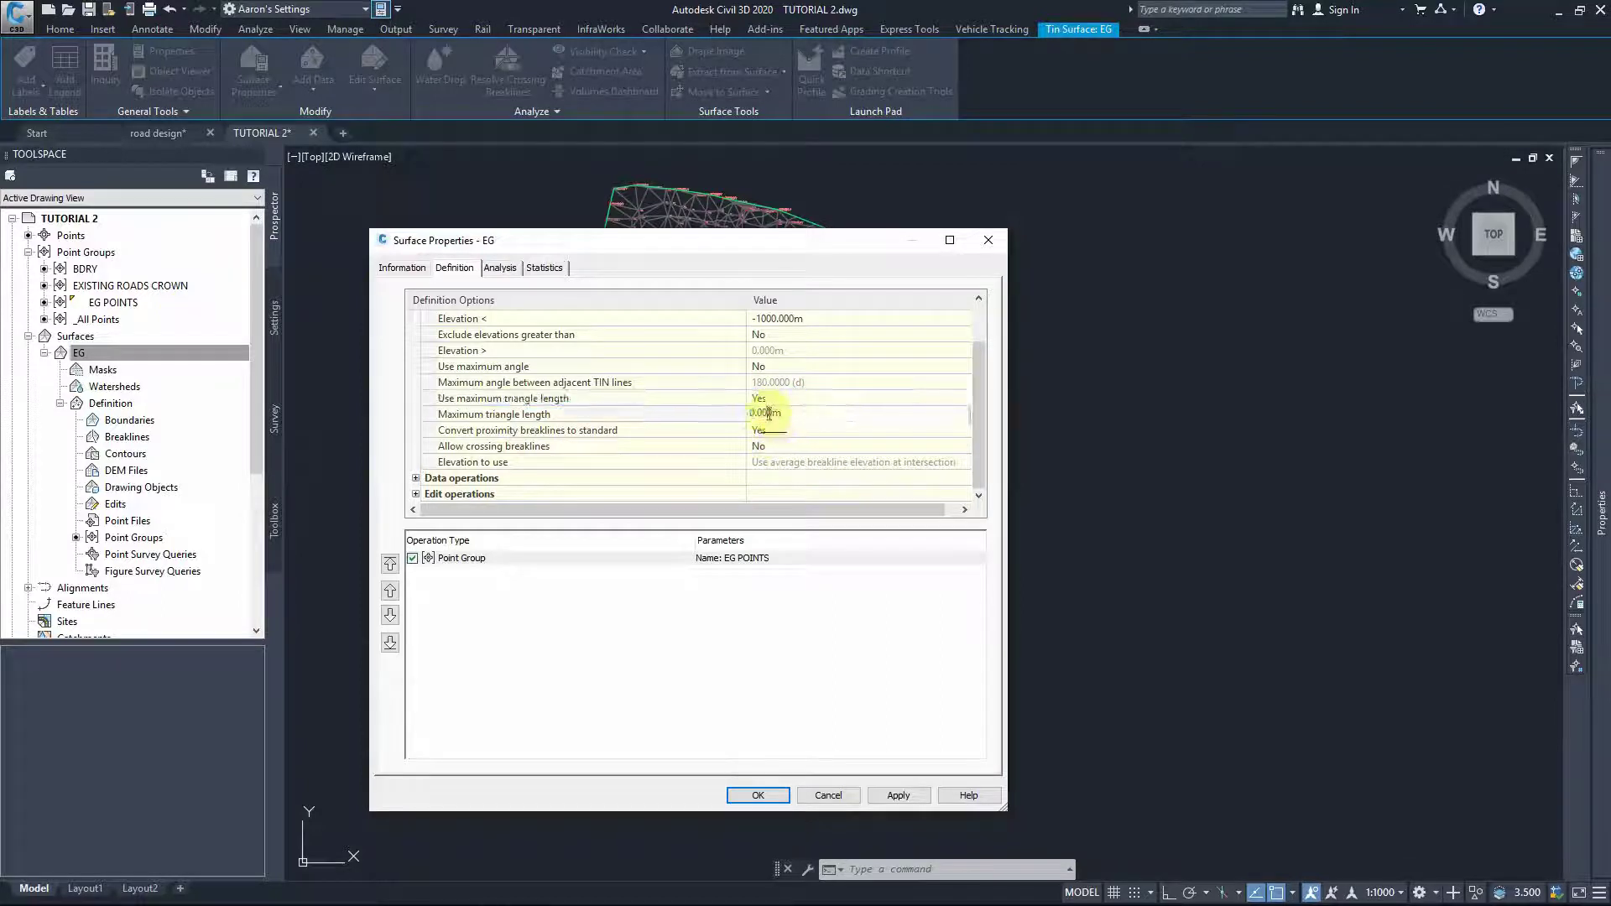
left_click_drag(773, 413, 730, 419)
type("25m")
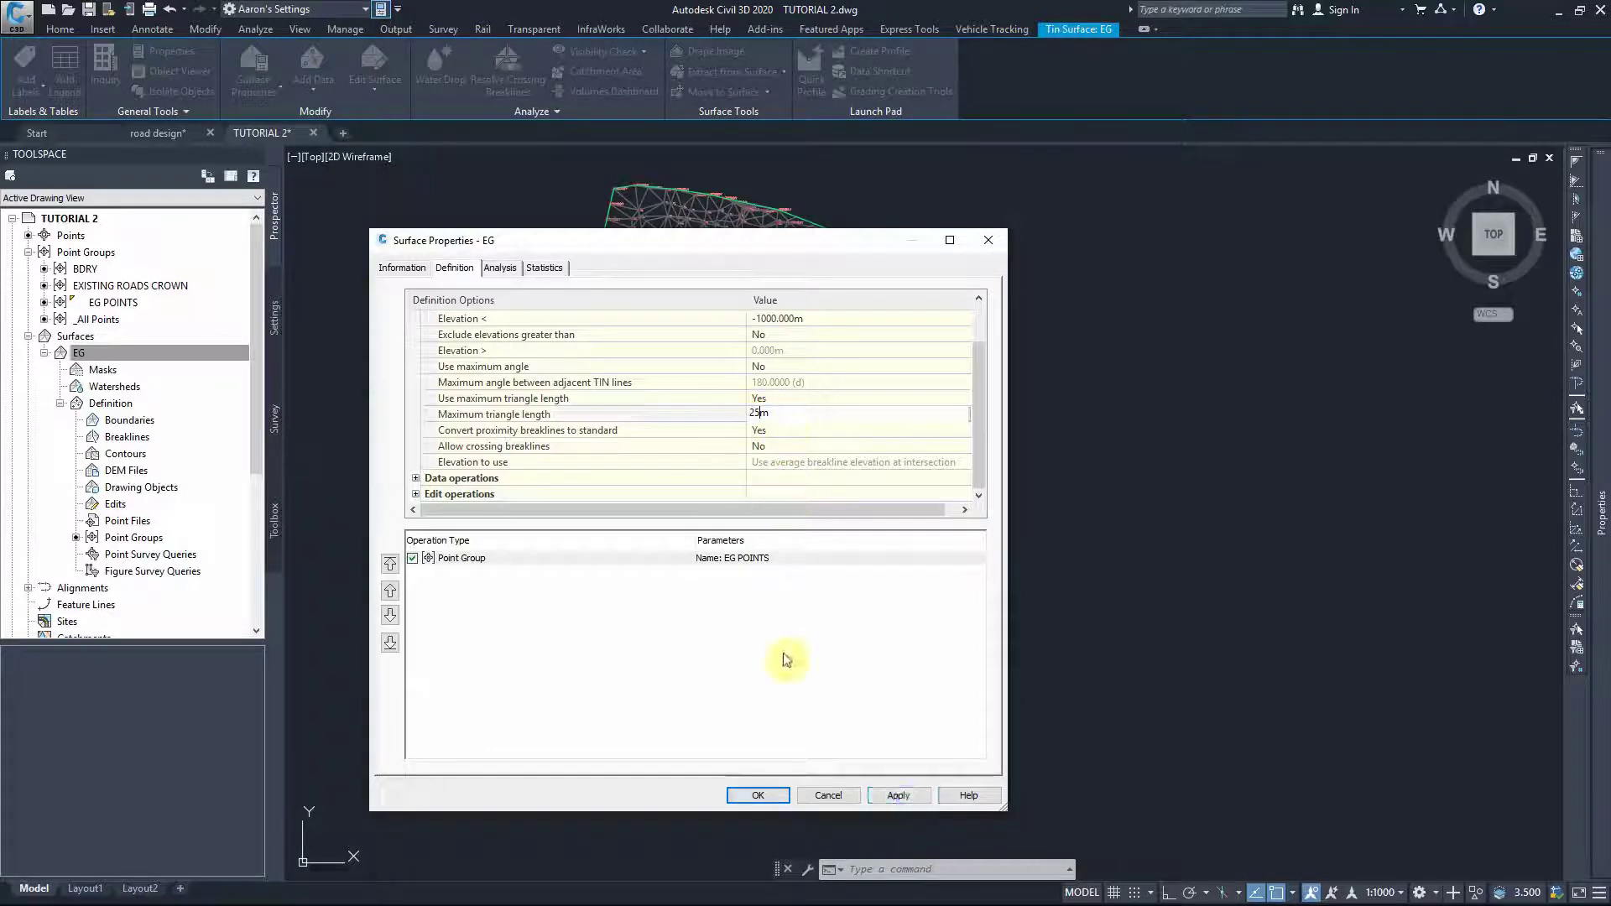
mouse_move(813, 245)
left_mouse_down()
mouse_move(1248, 252)
mouse_move(1328, 215)
left_mouse_up()
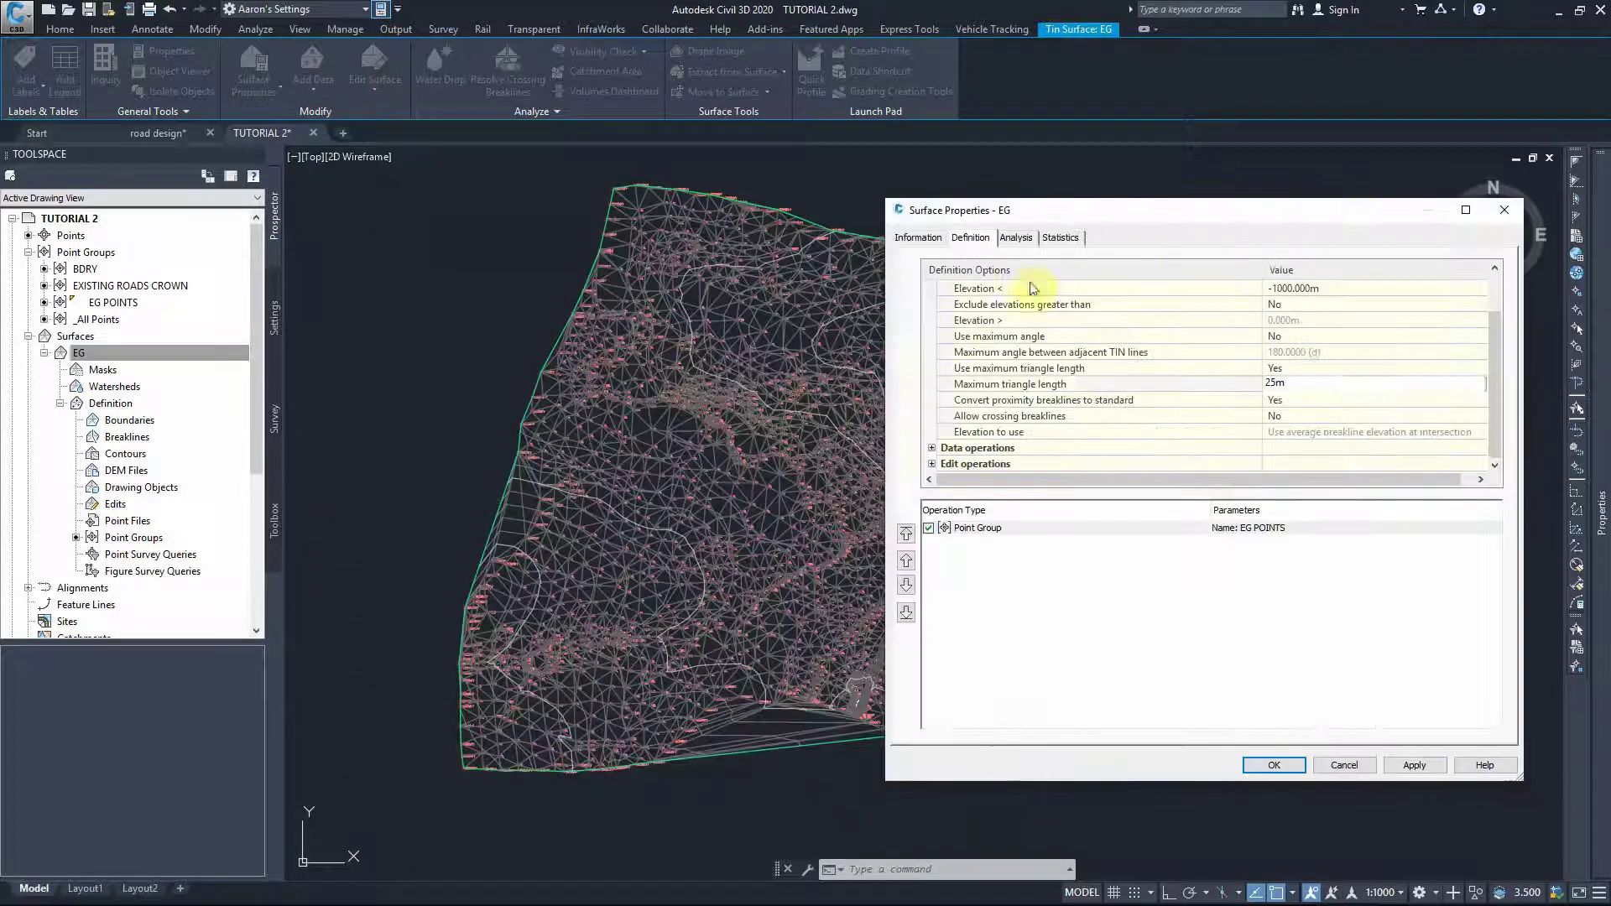
Step: Apply the 25 m limit and rebuild the EG surface
left_click(1412, 765)
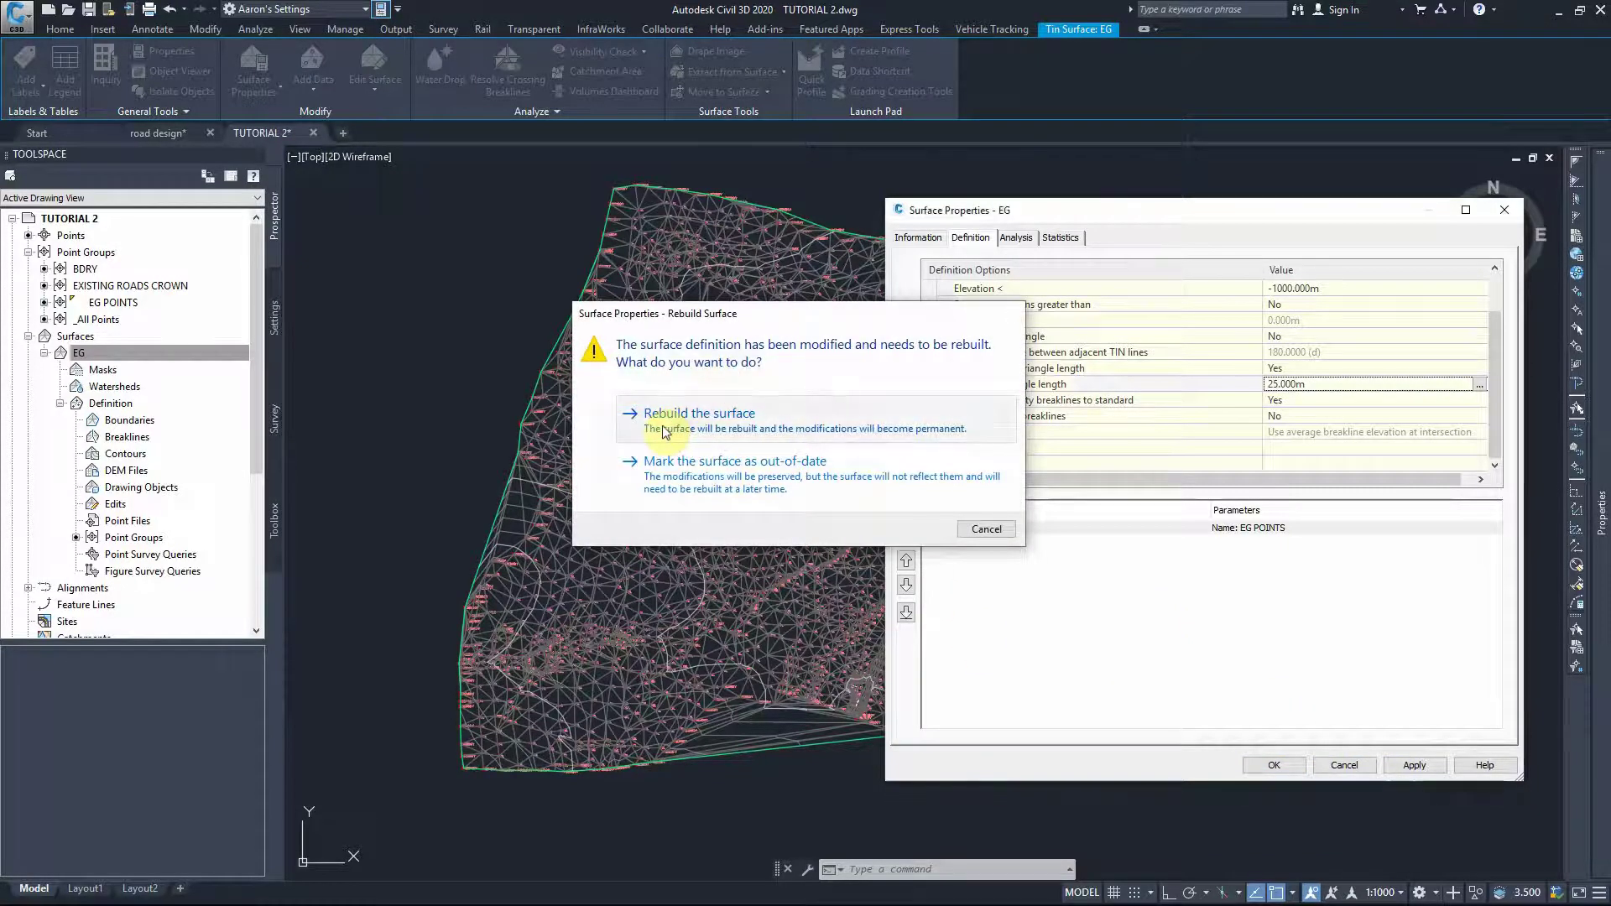
left_click(664, 430)
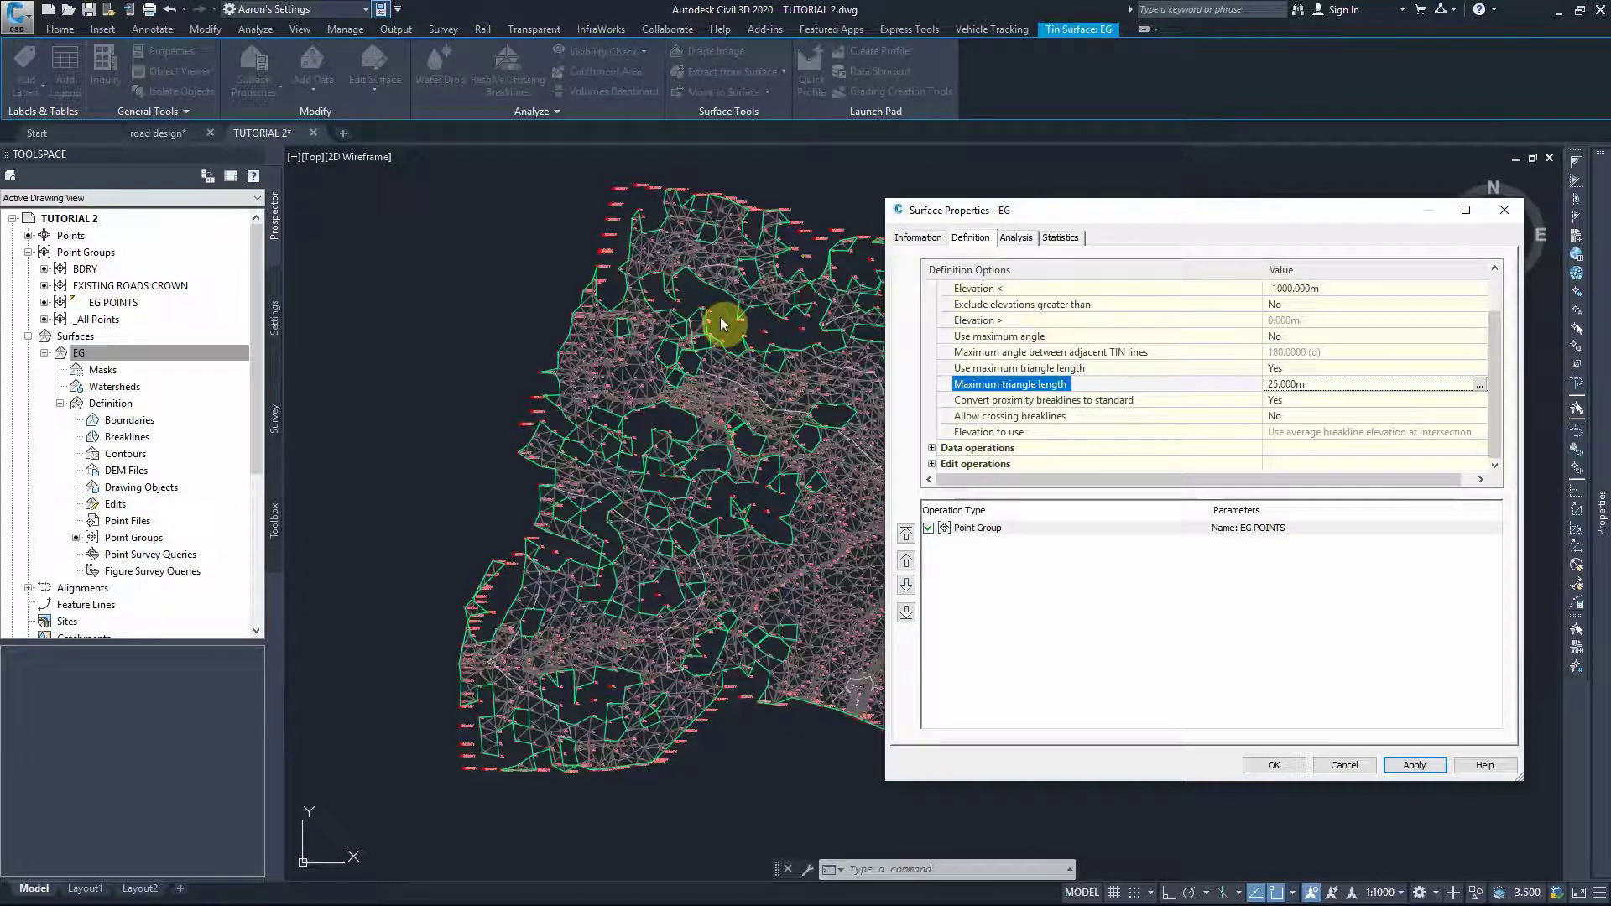
Step: Rebuild the EG surface with a 35 m, then a 45 m maximum triangle length
left_click(1281, 383)
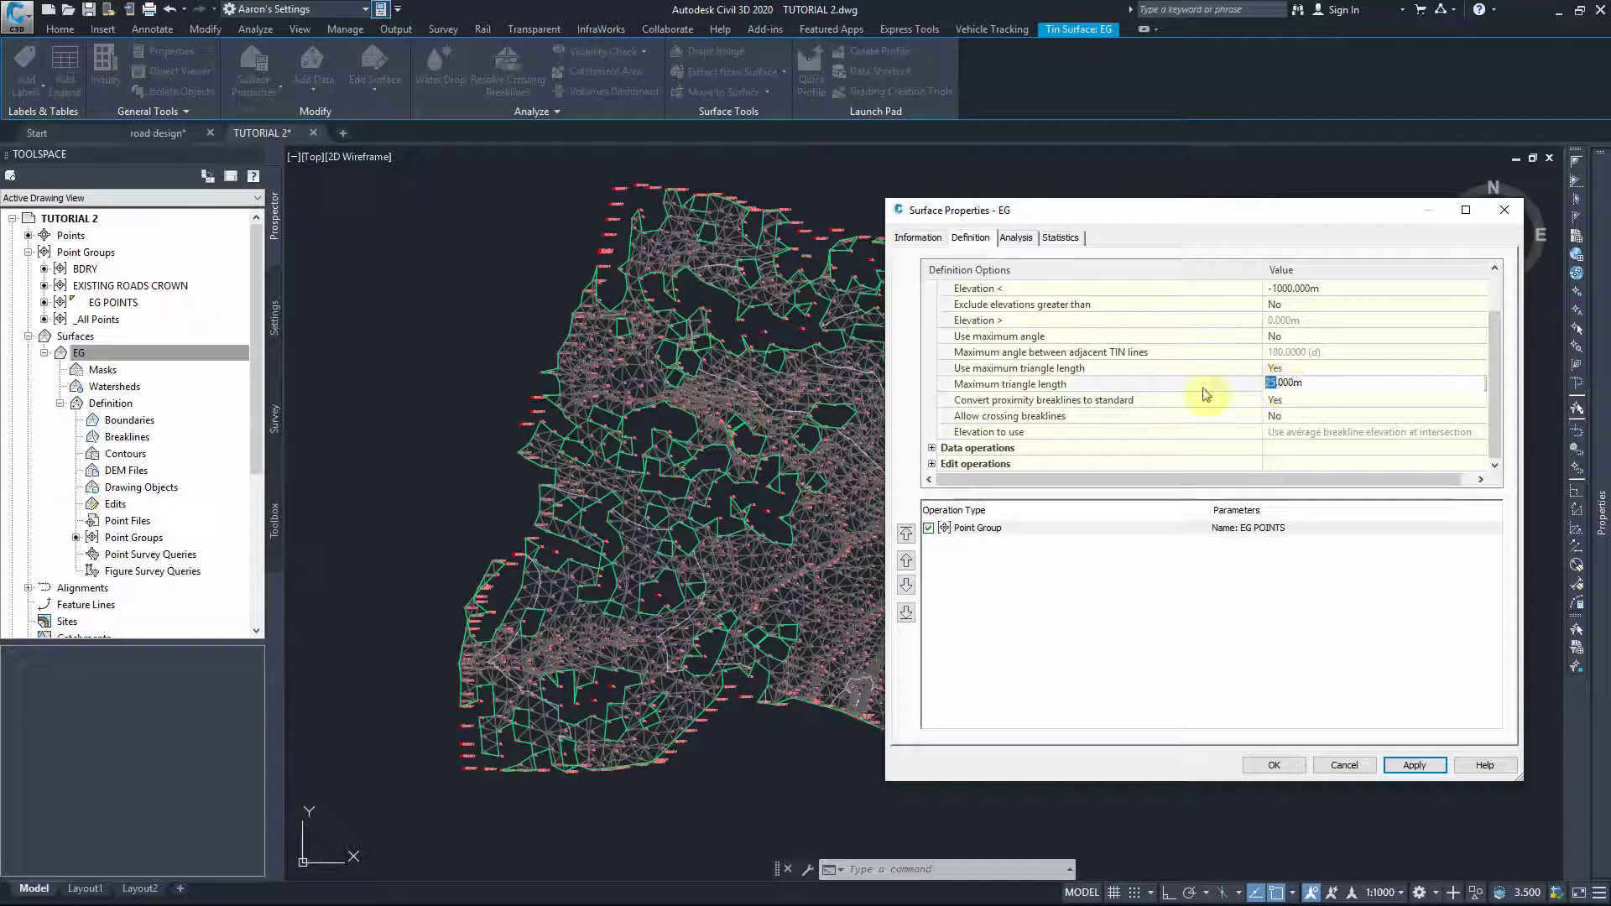
type("1")
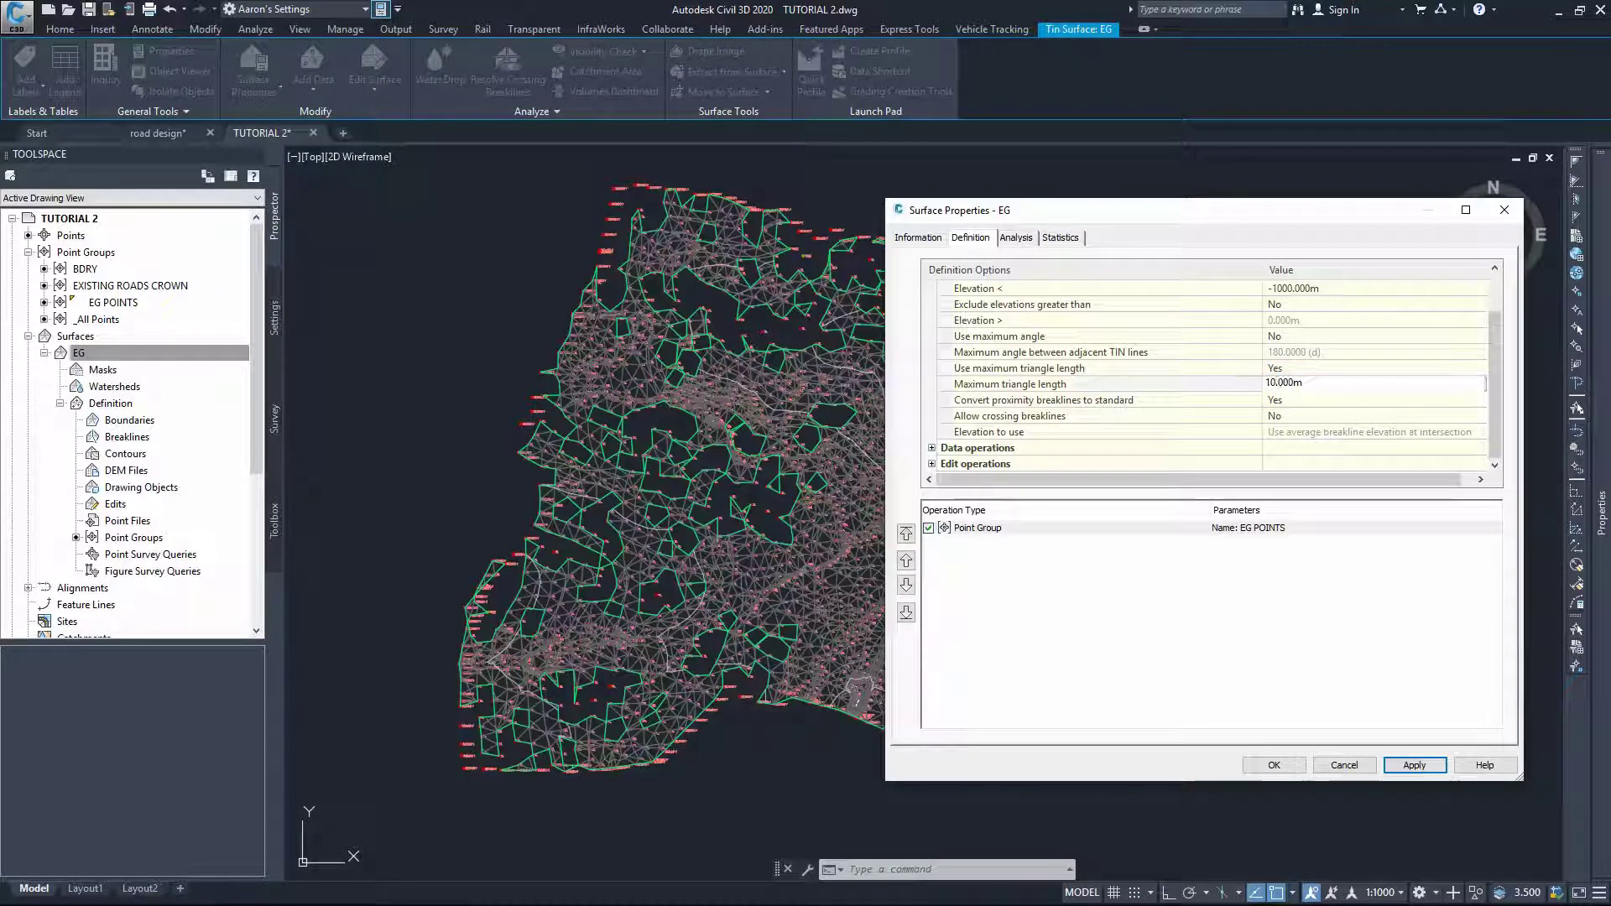
left_click(1399, 766)
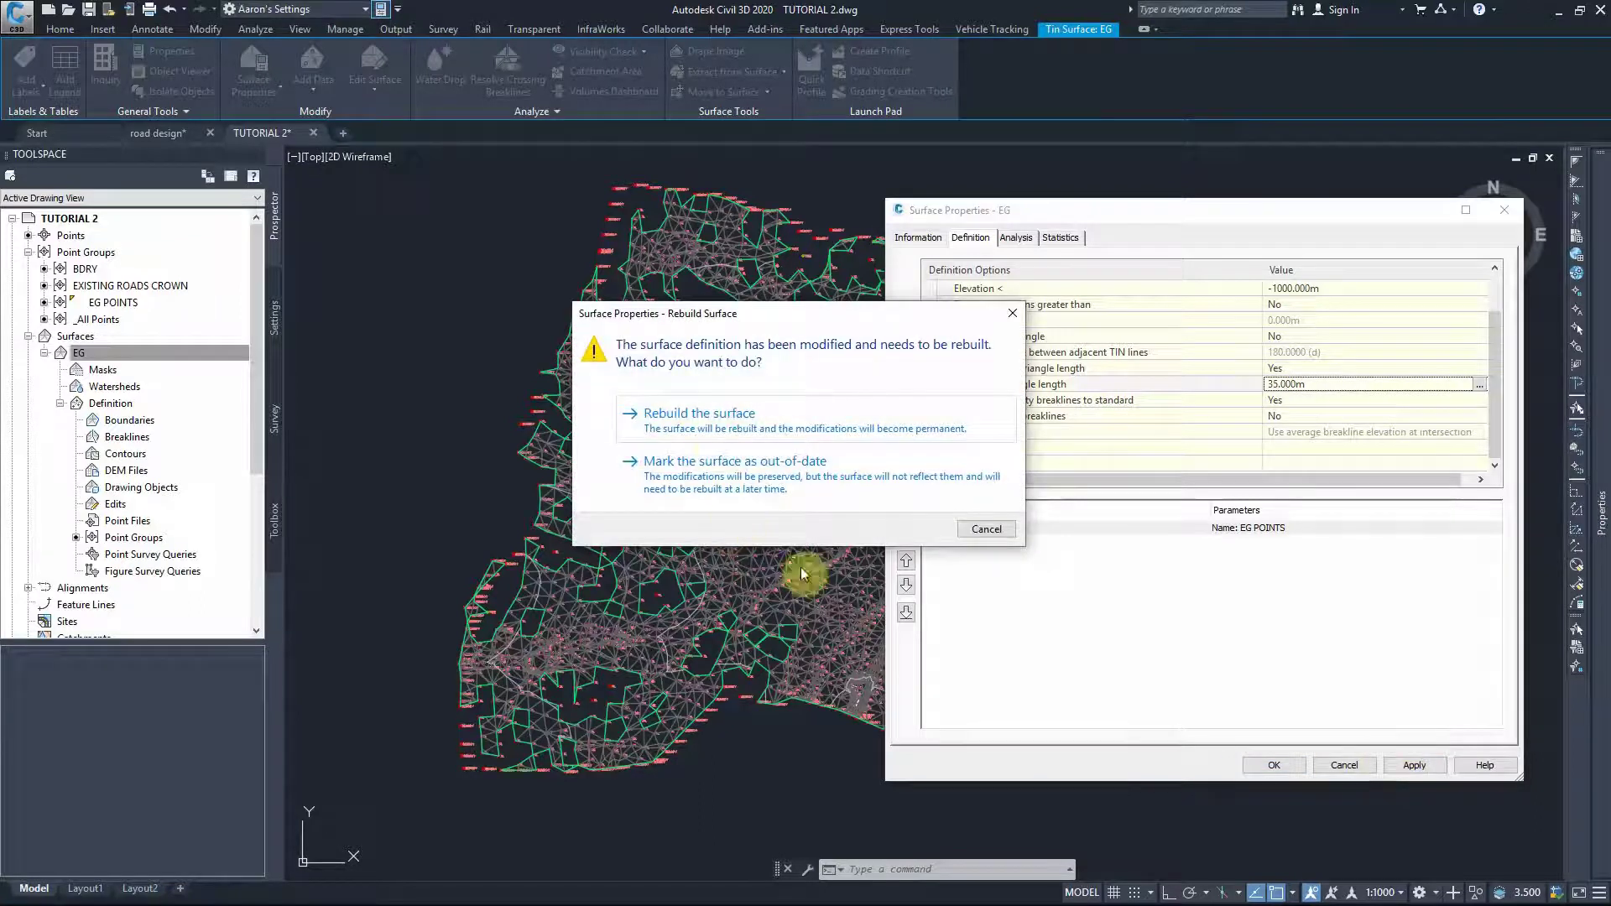
left_click(672, 420)
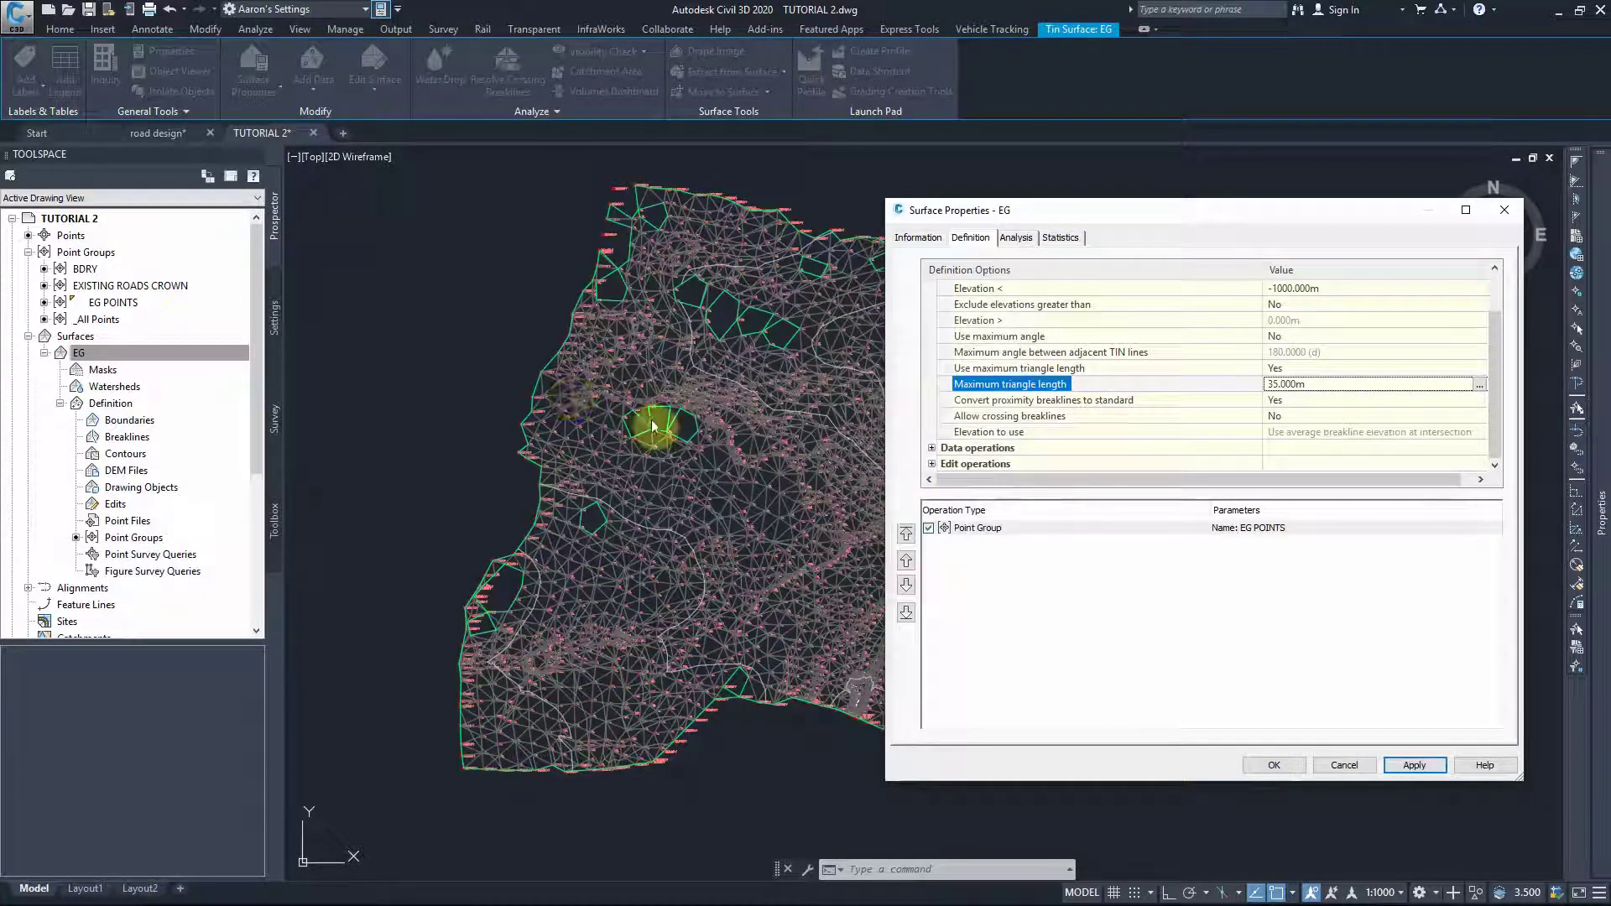
double_click(1272, 383)
left_click_drag(1272, 382, 1238, 382)
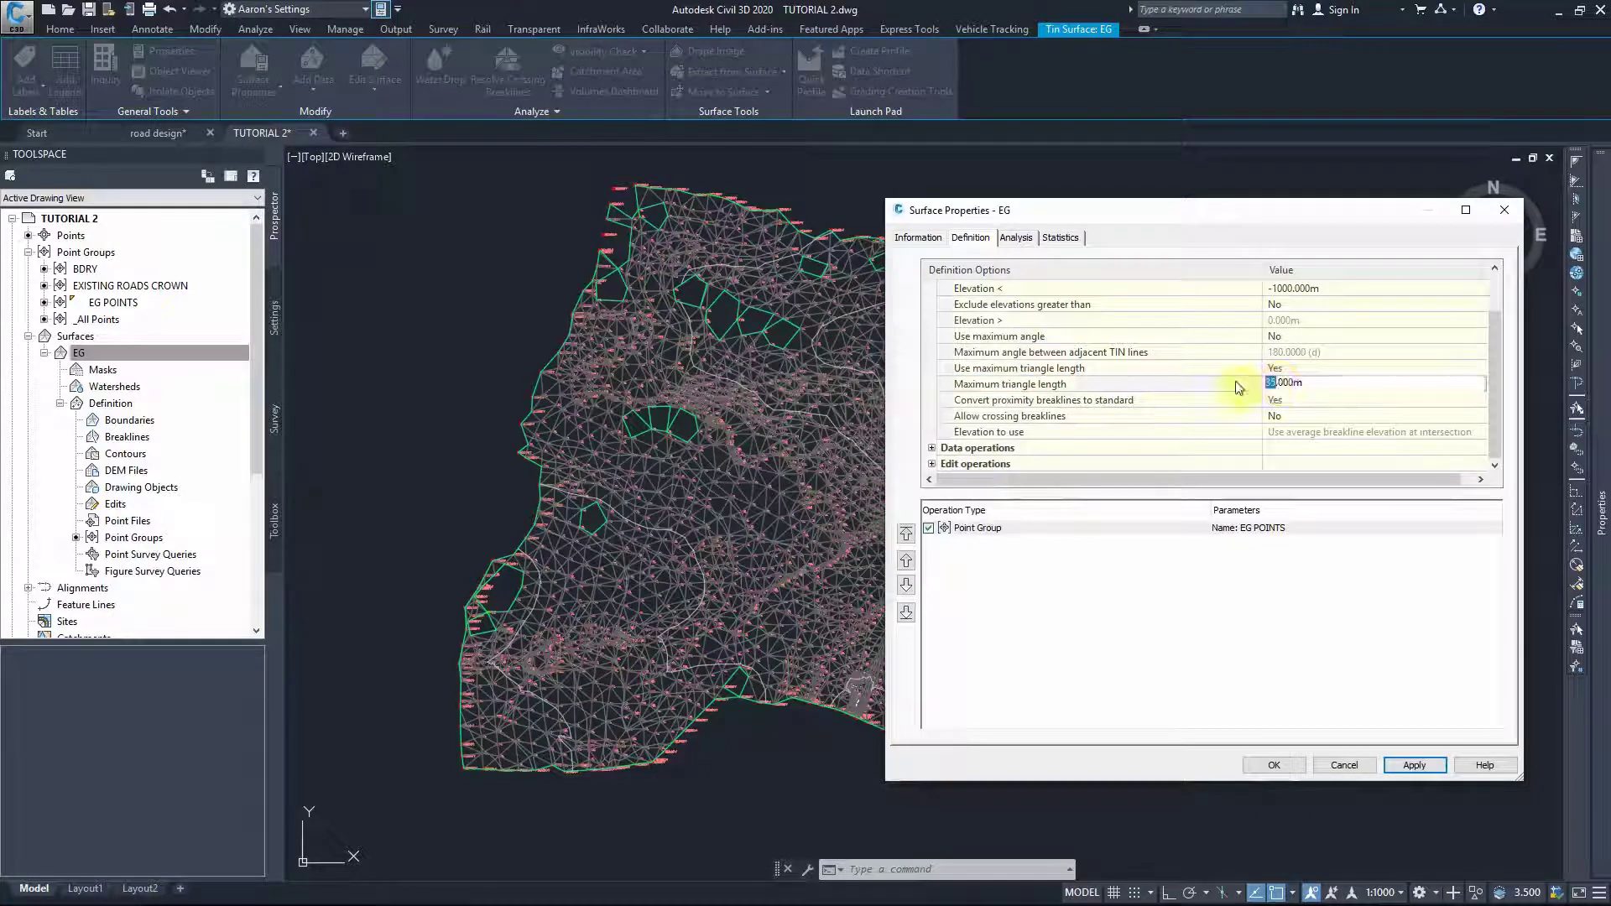
left_click(1414, 765)
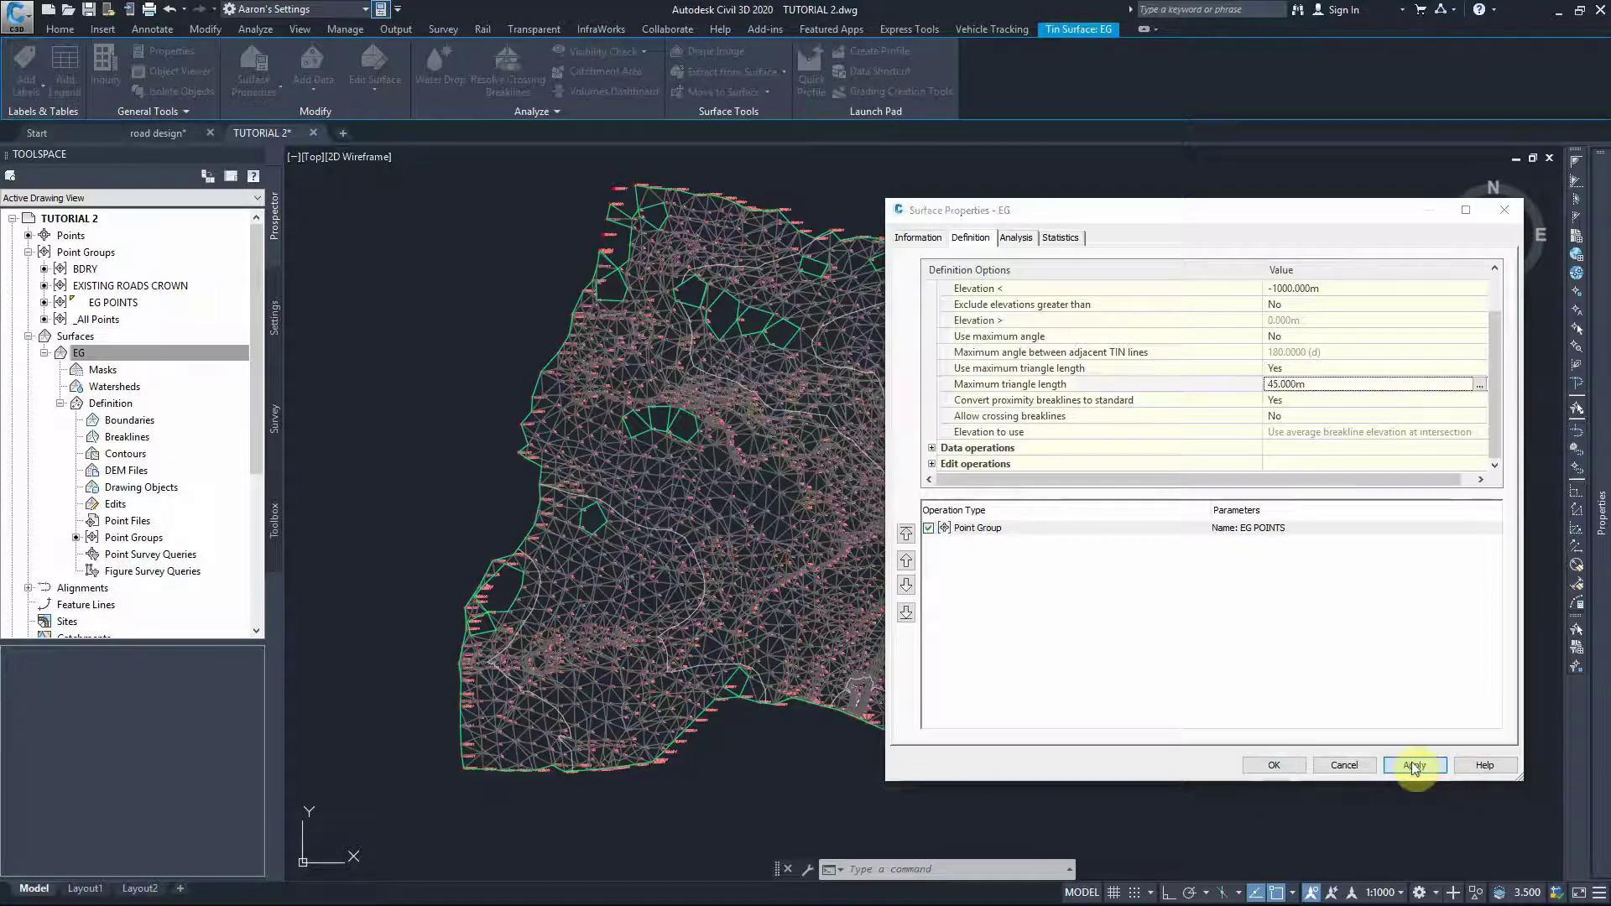
left_click(689, 436)
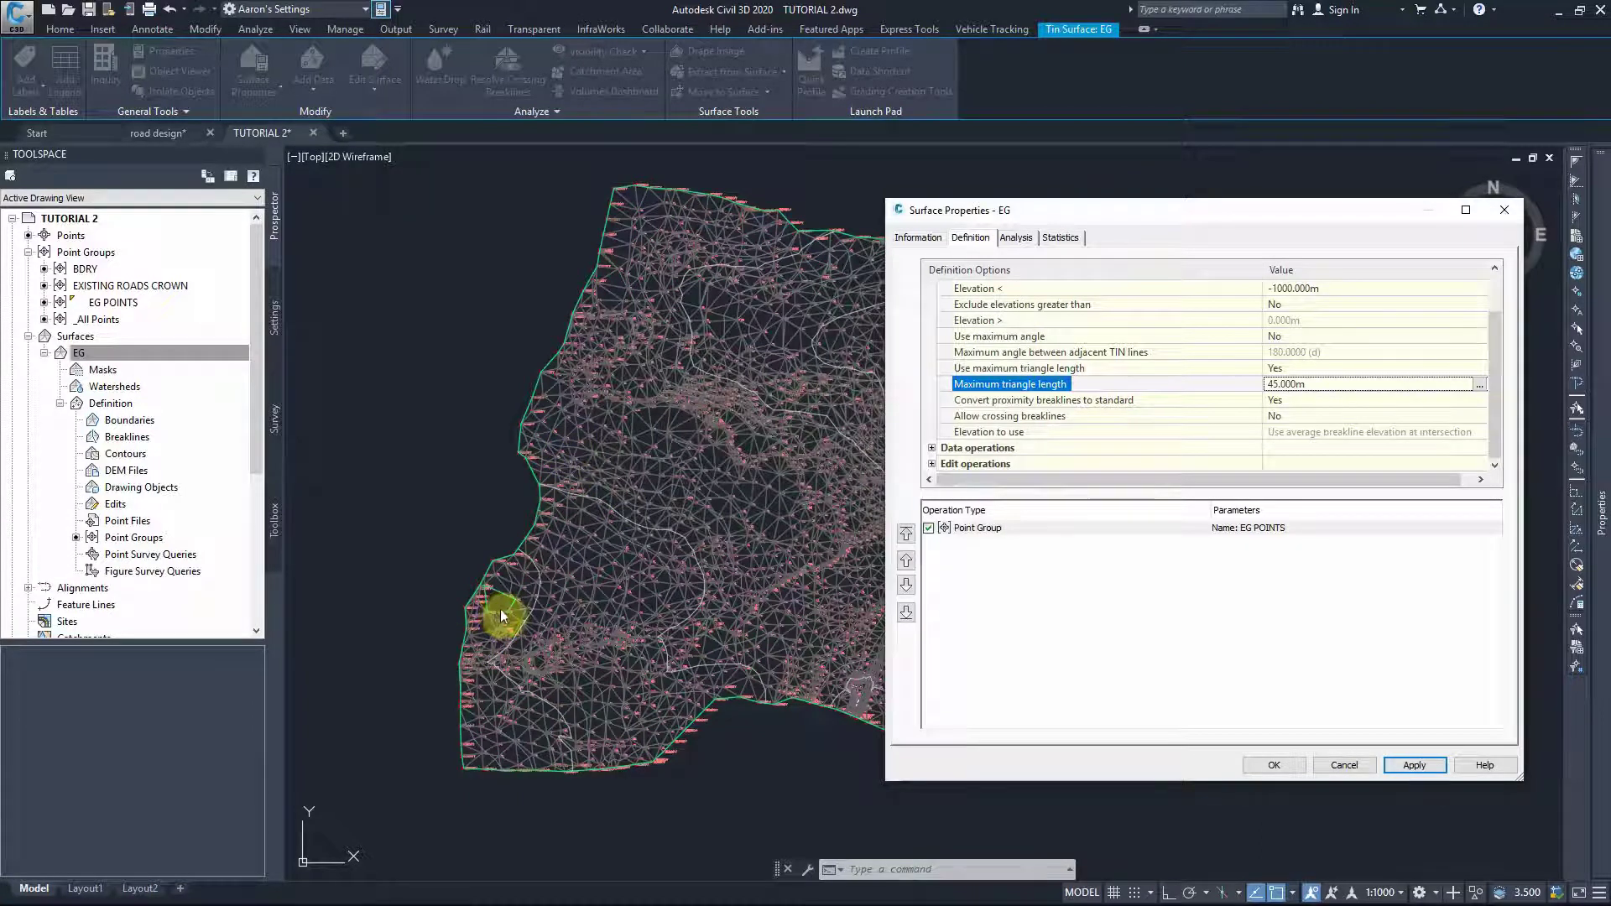
Step: Rebuild EG with a 50 m maximum triangle length and close Surface Properties
left_click_drag(1217, 210, 1336, 230)
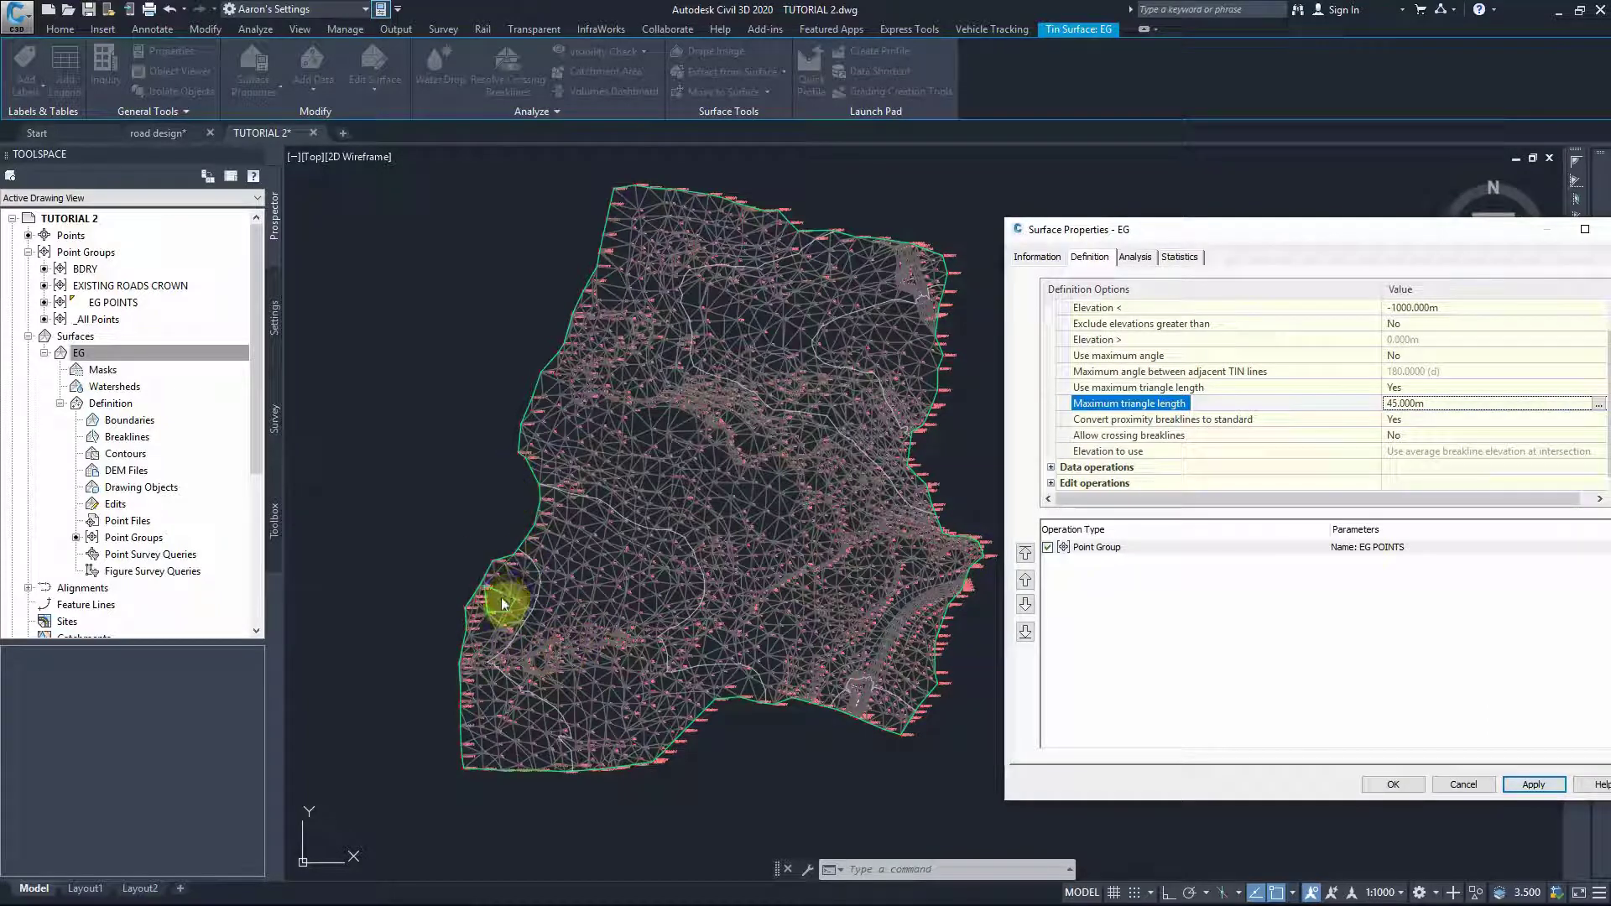
left_click(1397, 403)
left_click_drag(1399, 403, 1347, 407)
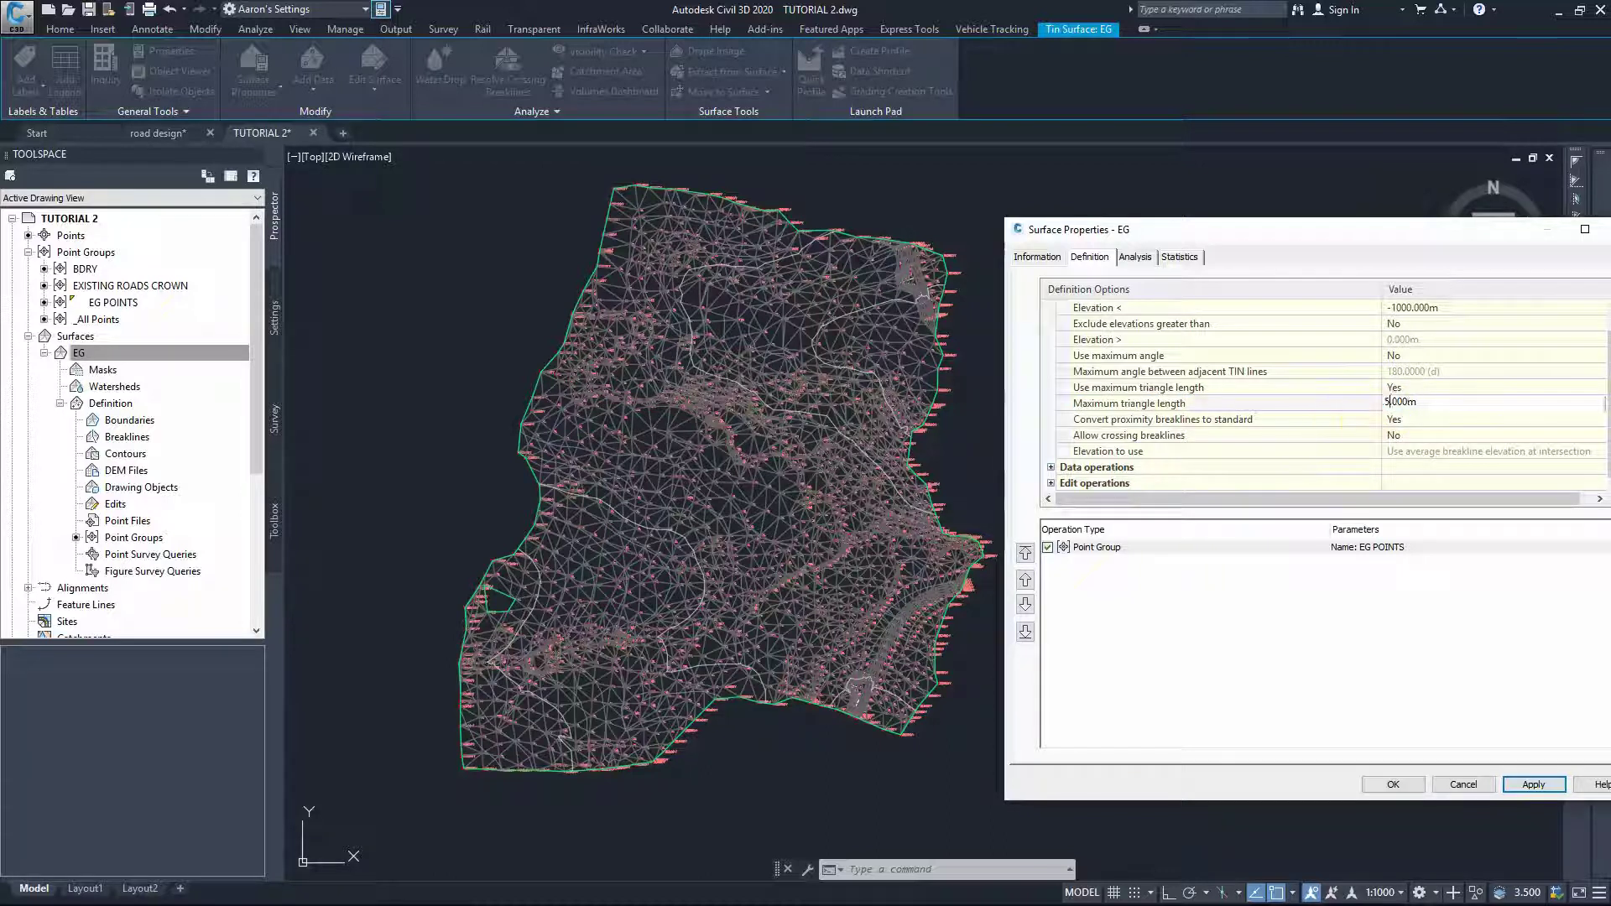
type("50")
left_click(1533, 784)
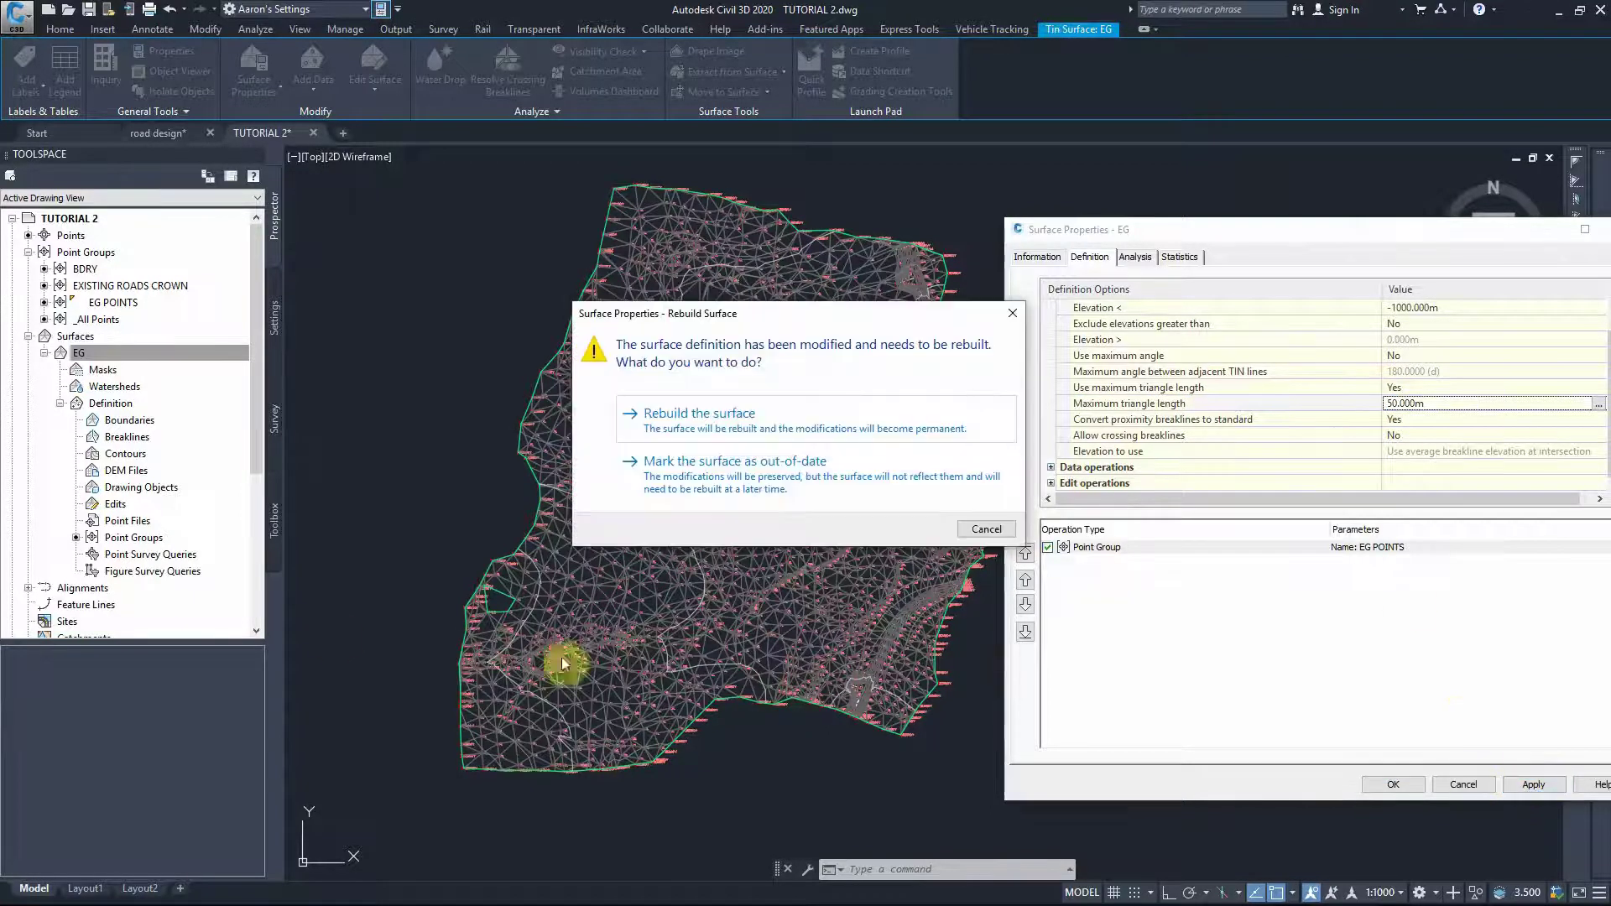
left_click(692, 420)
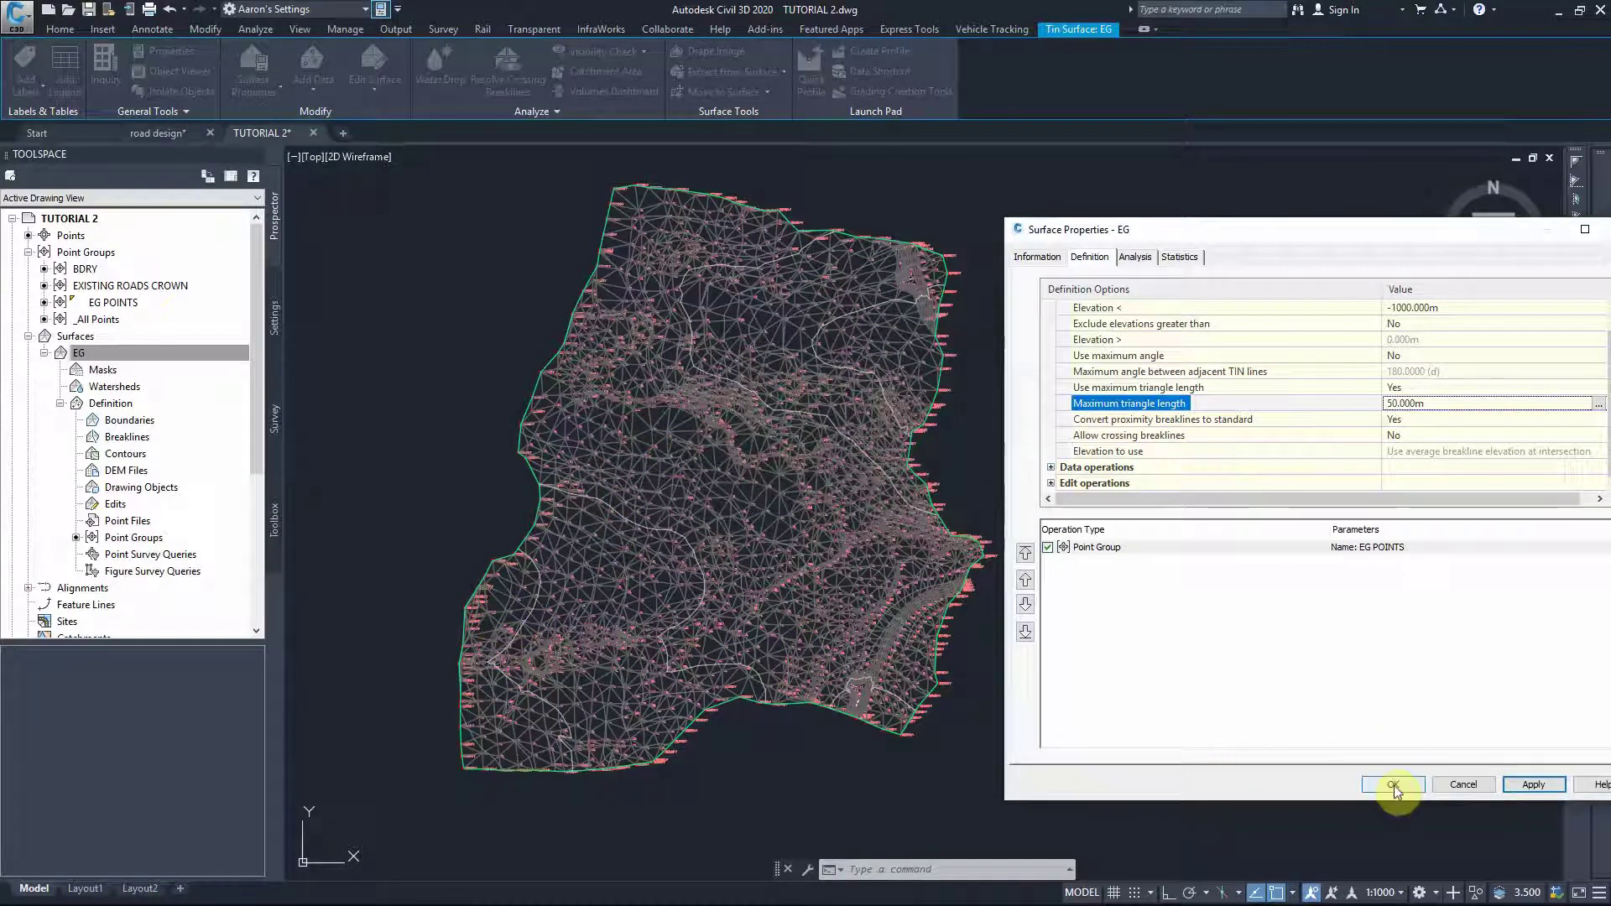
left_click(1393, 785)
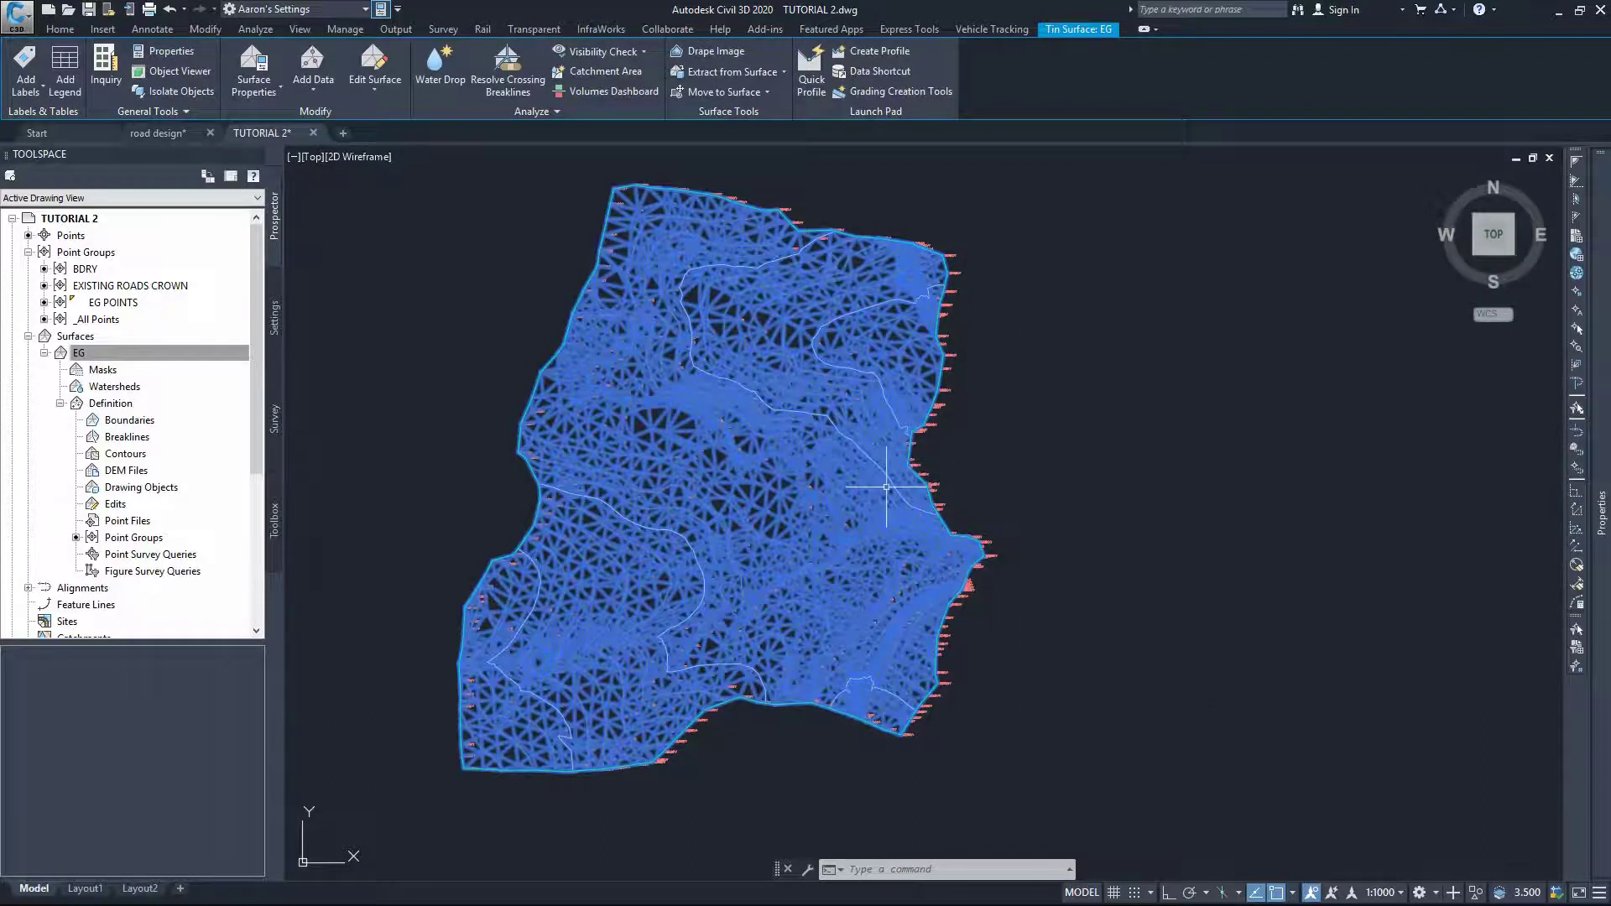
key("Escape")
scroll(971, 432, "up", 5)
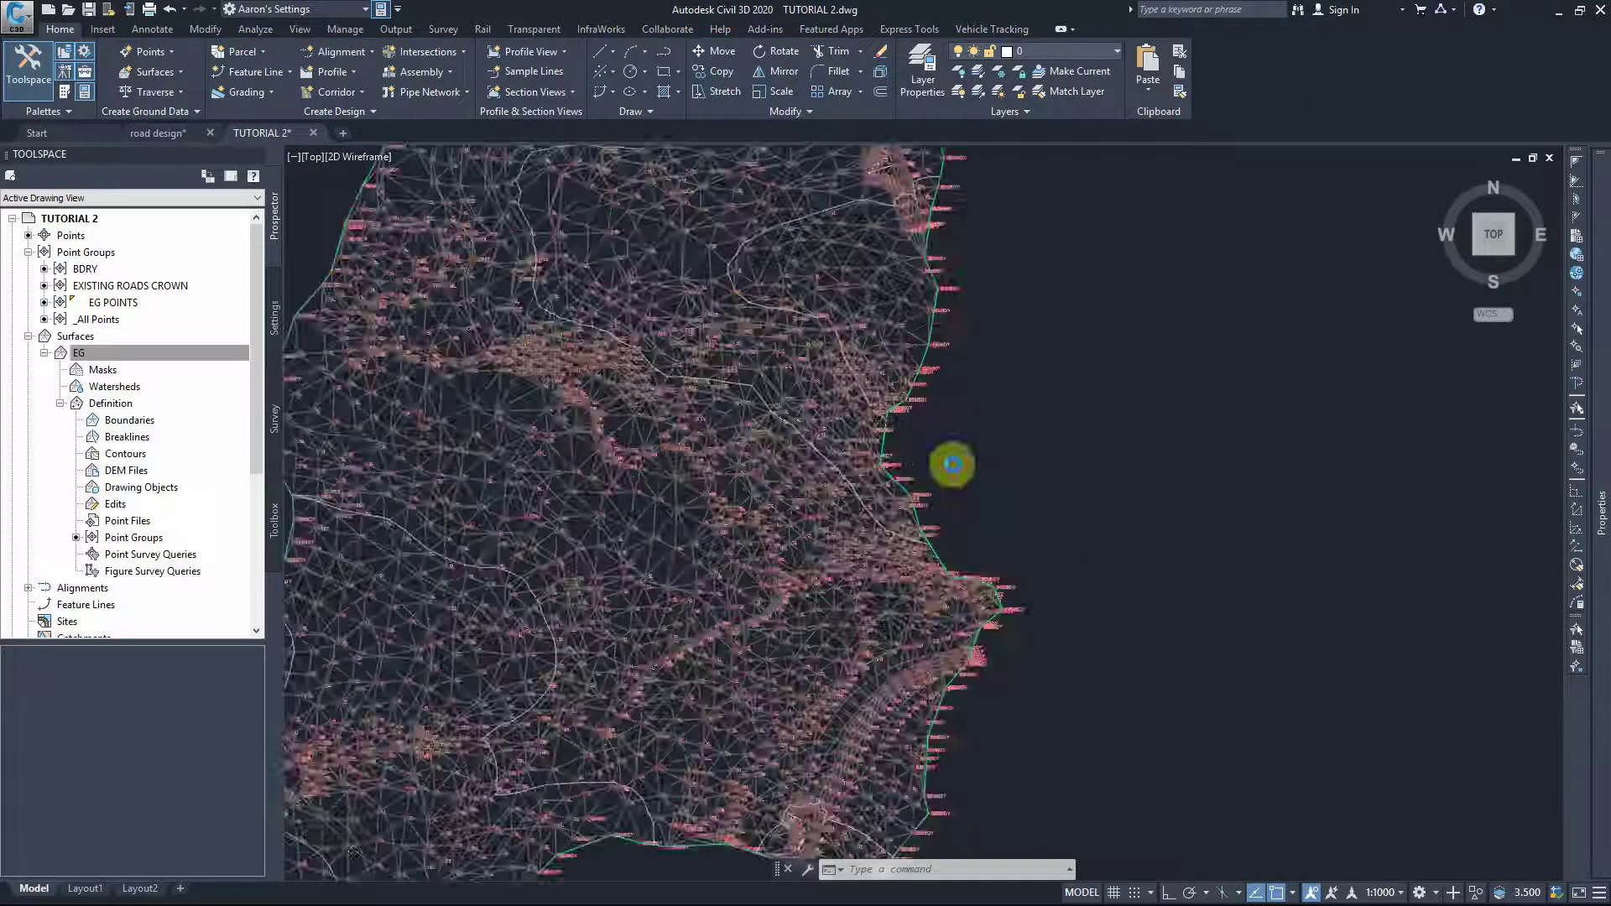
scroll(1043, 640, "down", 7)
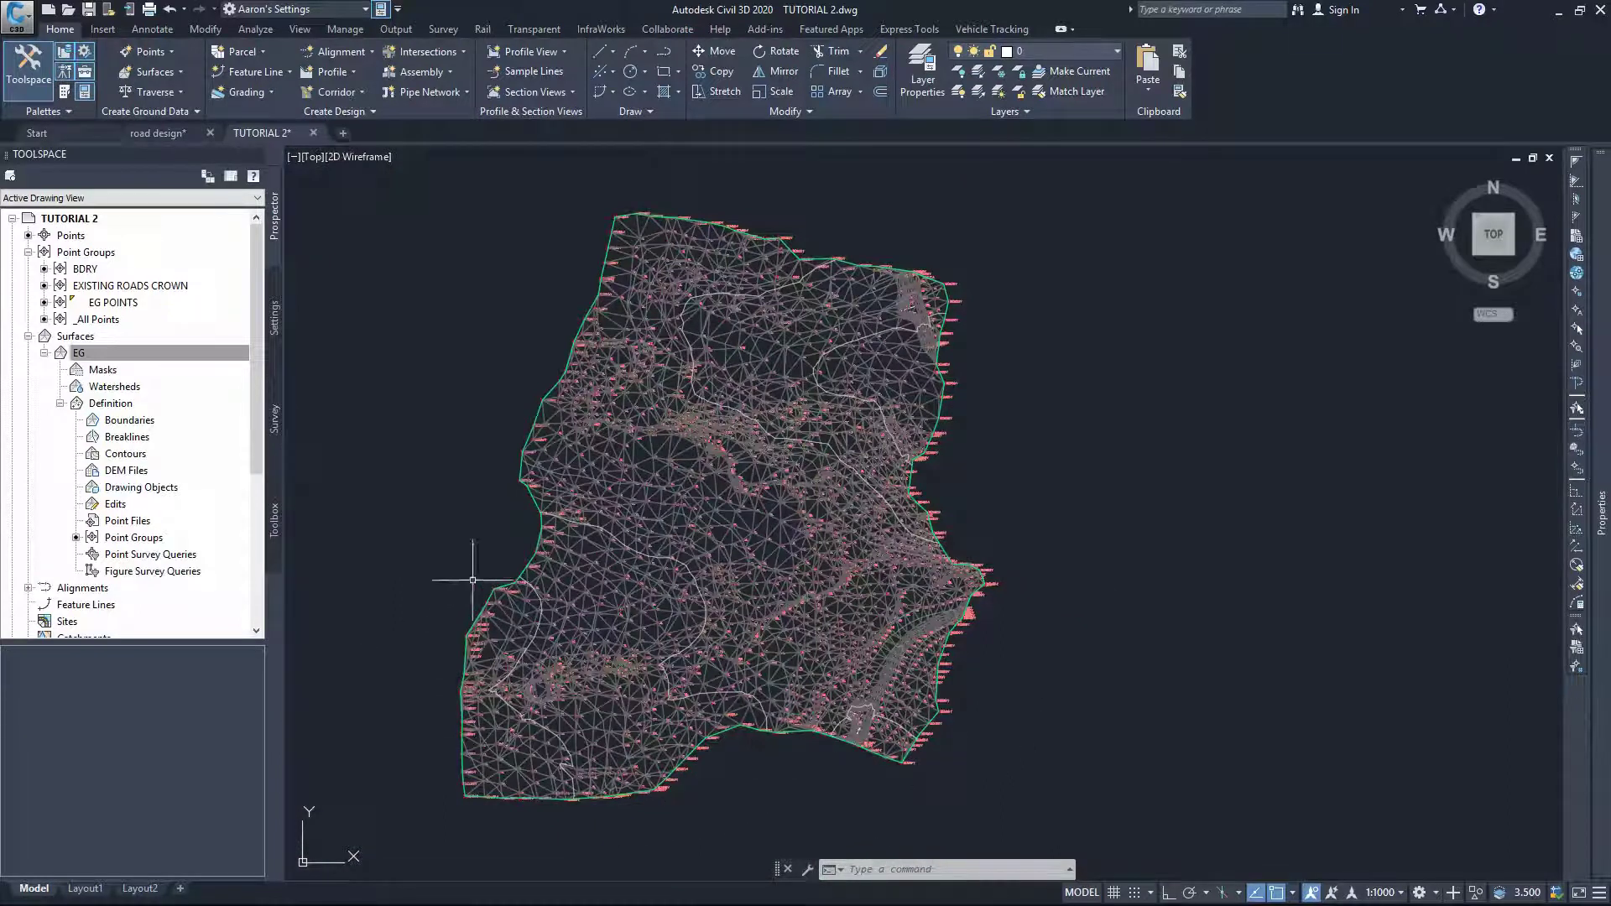
scroll(1043, 576, "up", 5)
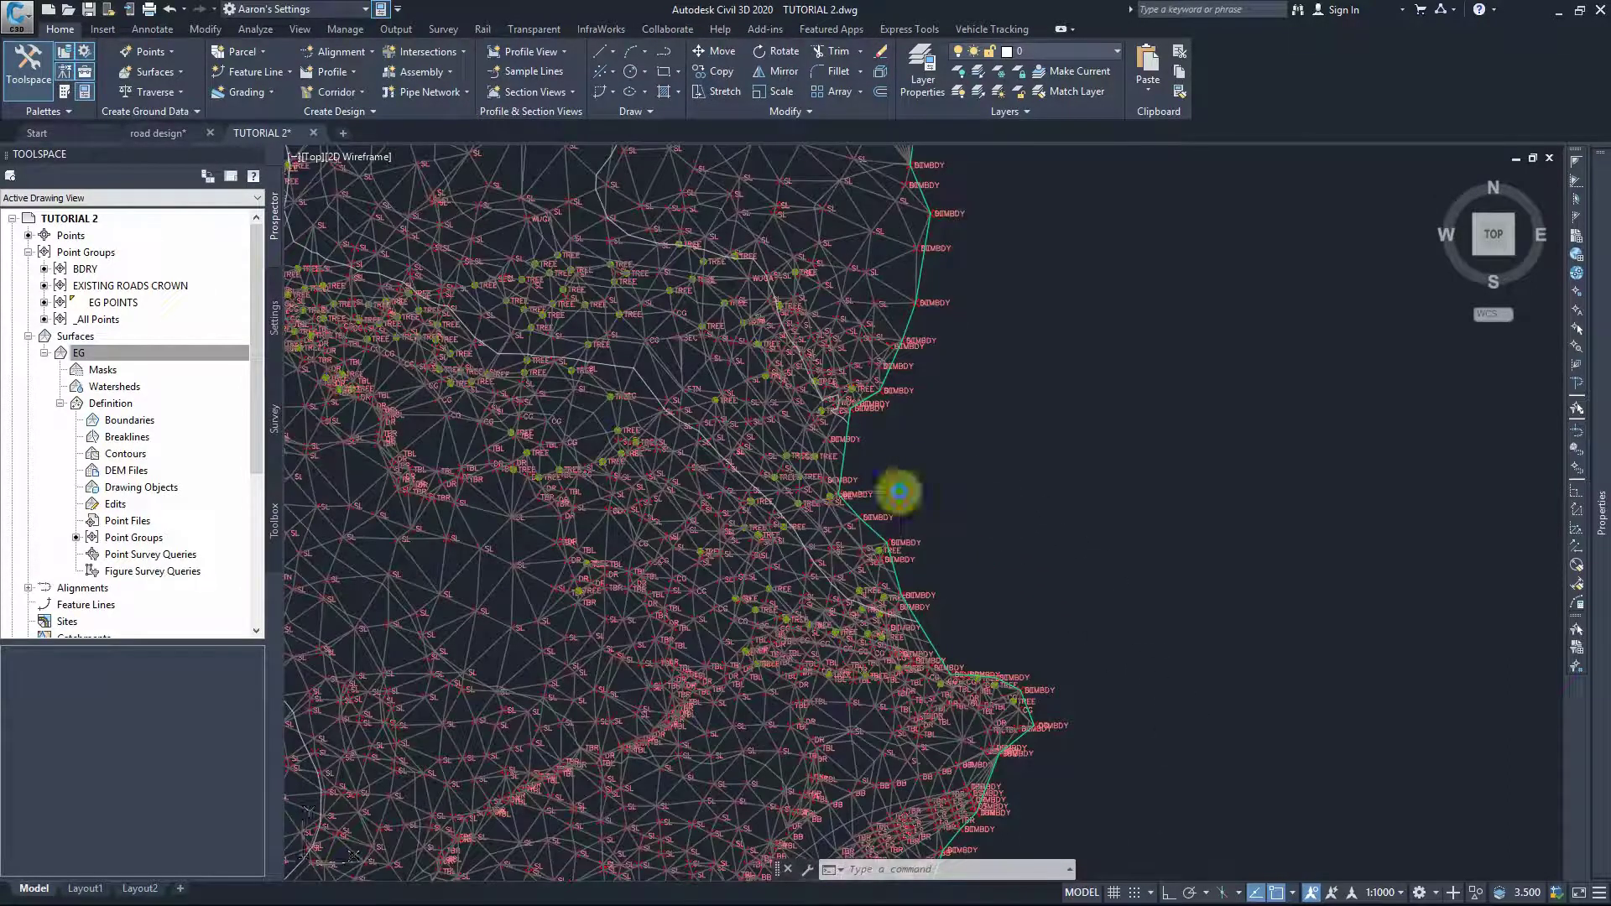
scroll(877, 398, "up", 2)
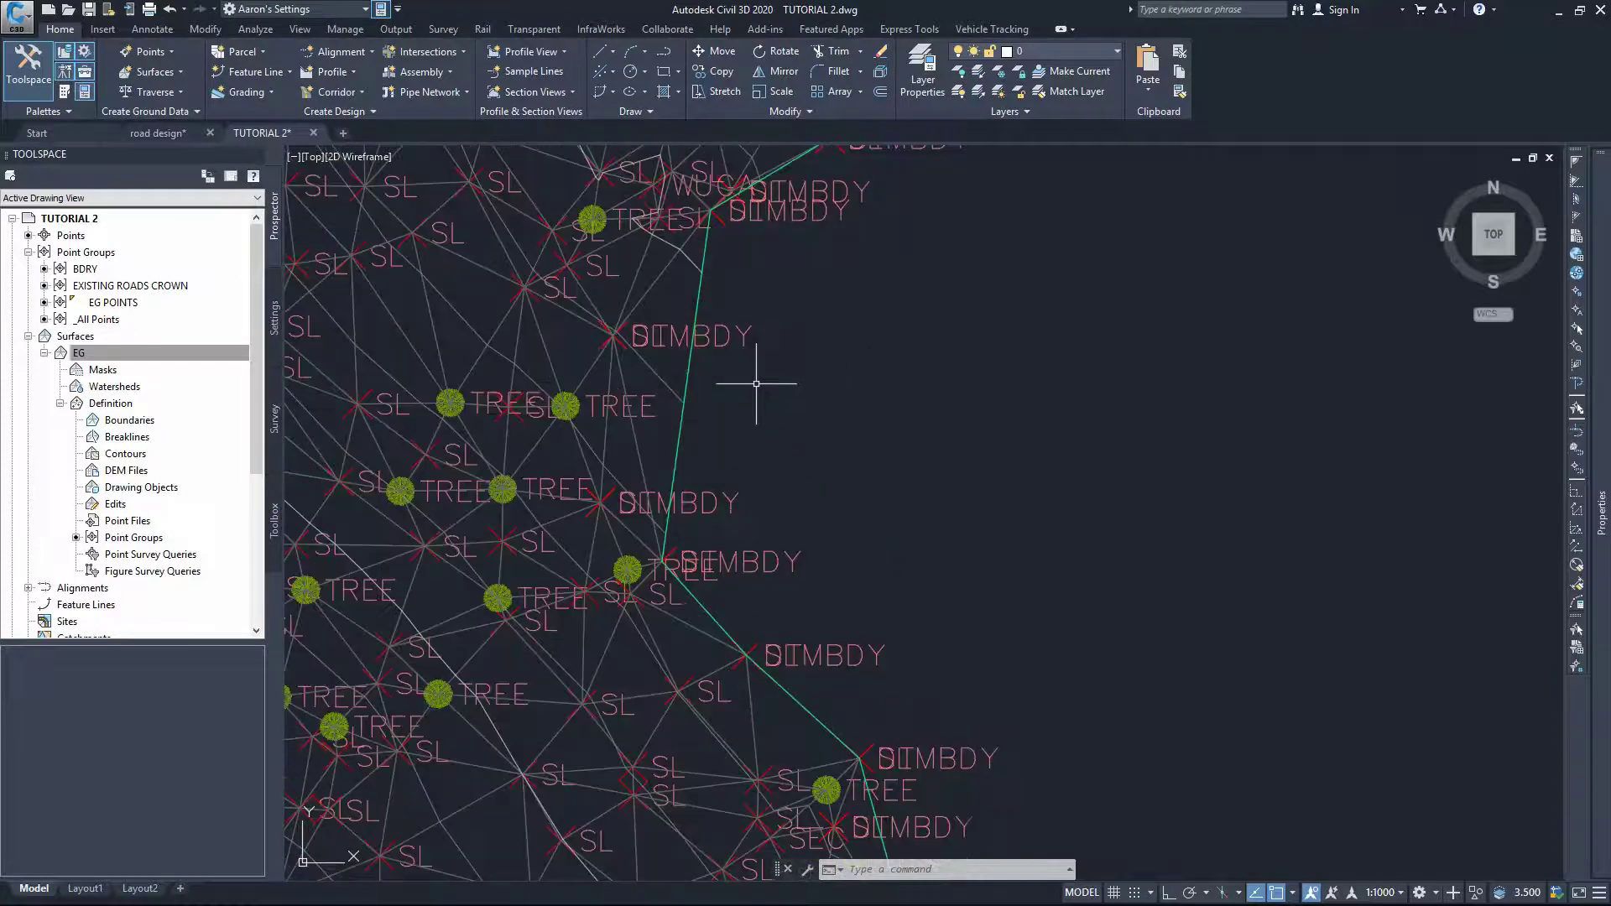
scroll(594, 339, "up", 2)
scroll(751, 522, "down", 2)
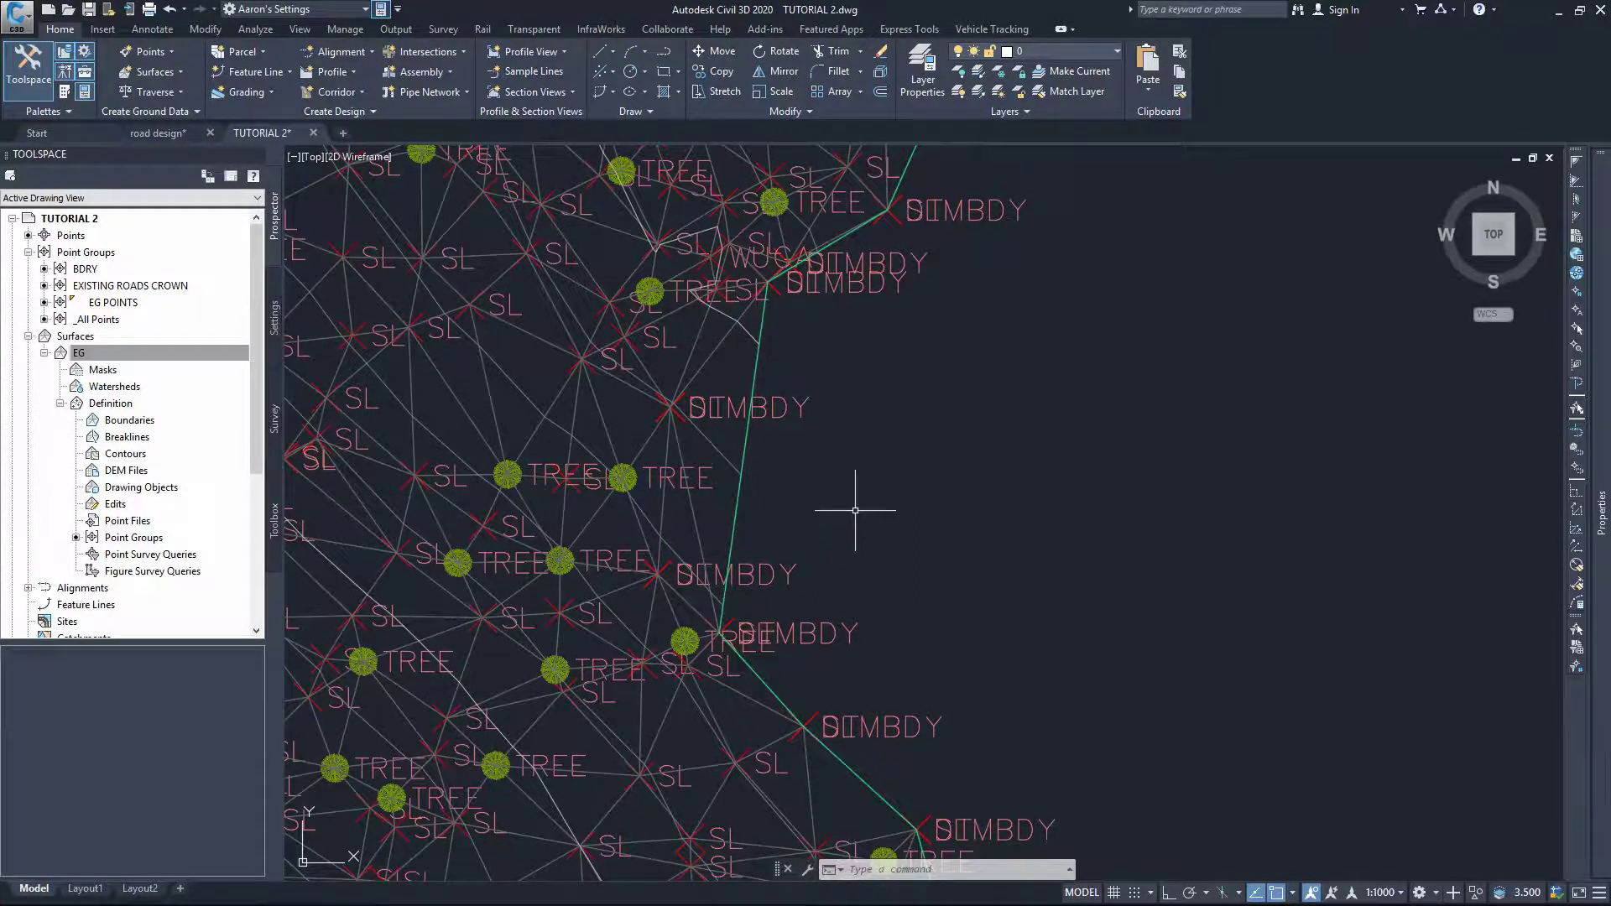
scroll(911, 382, "down", 8)
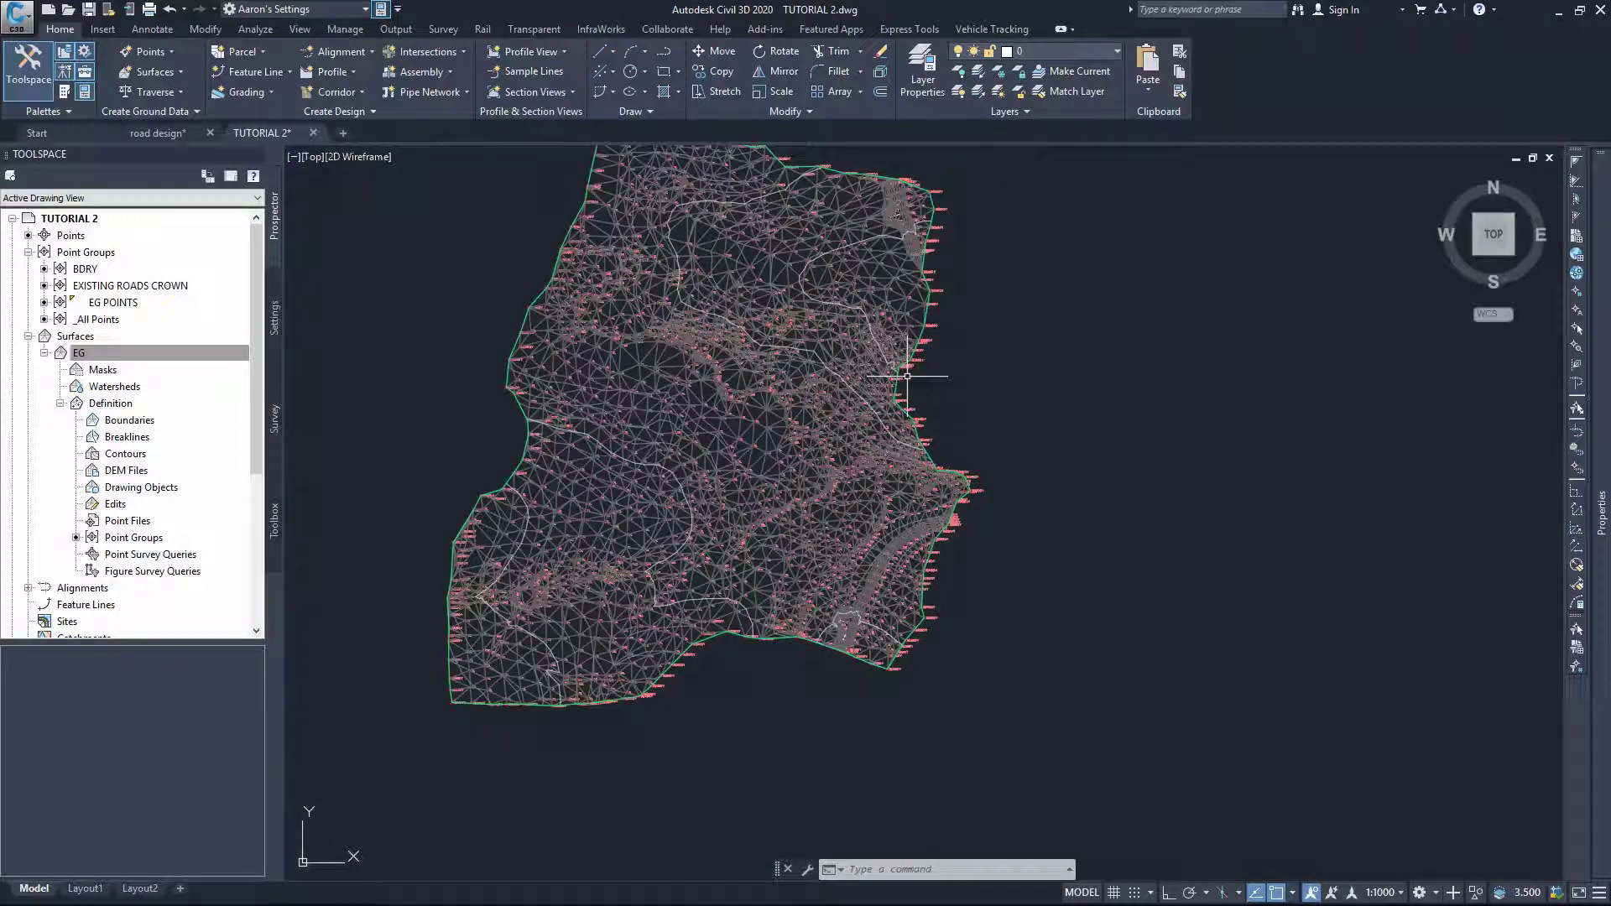
scroll(755, 537, "down", 2)
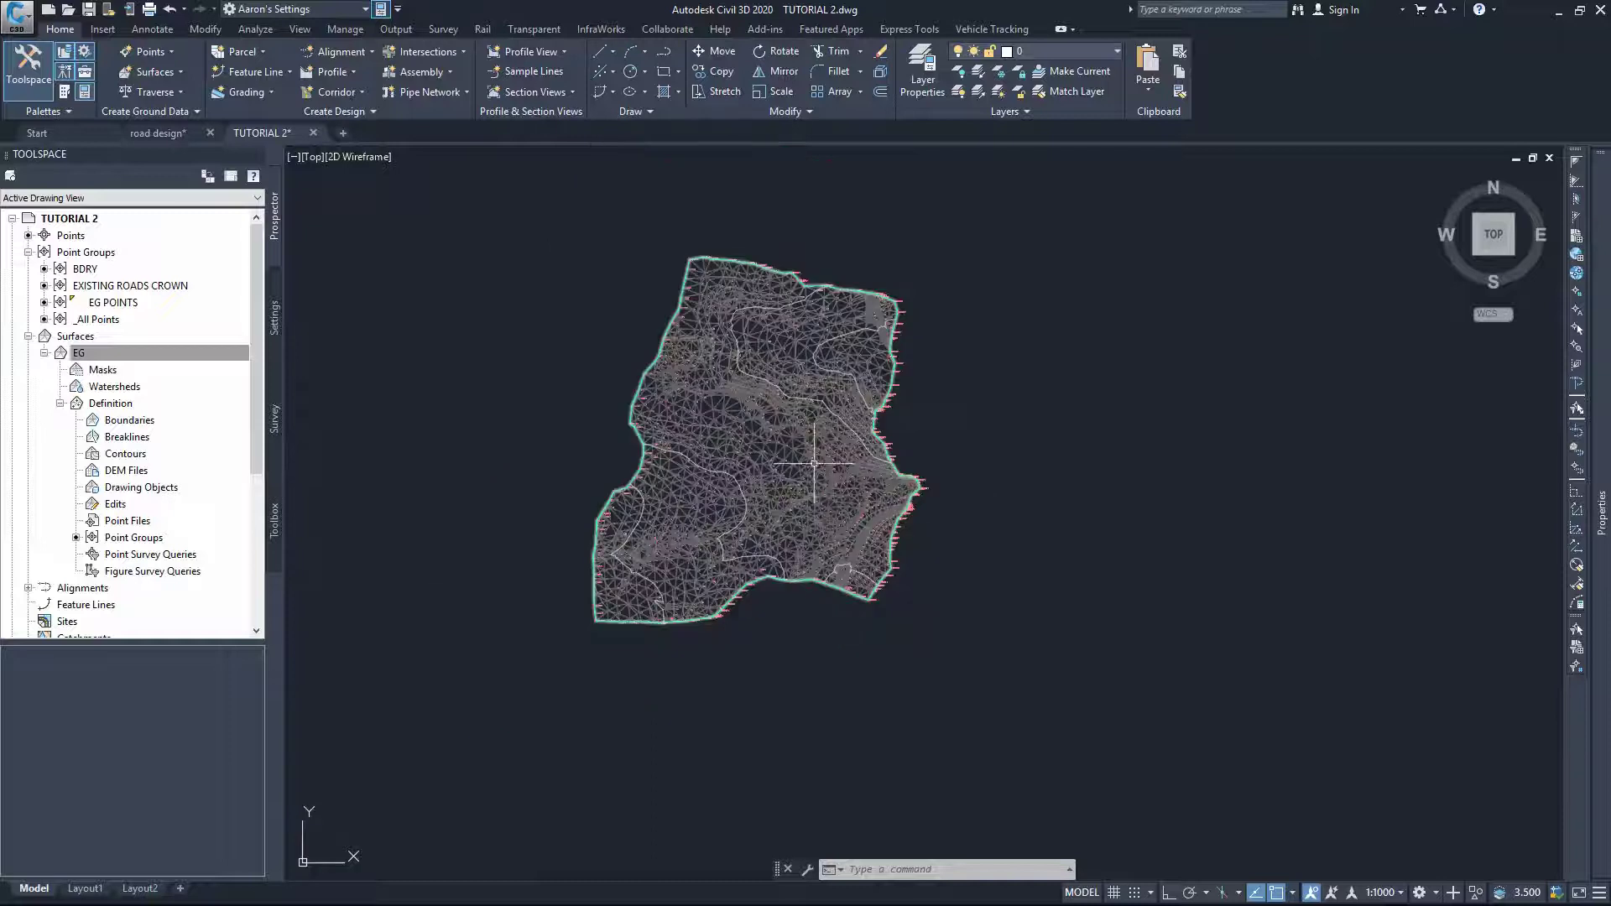
scroll(772, 468, "up", 3)
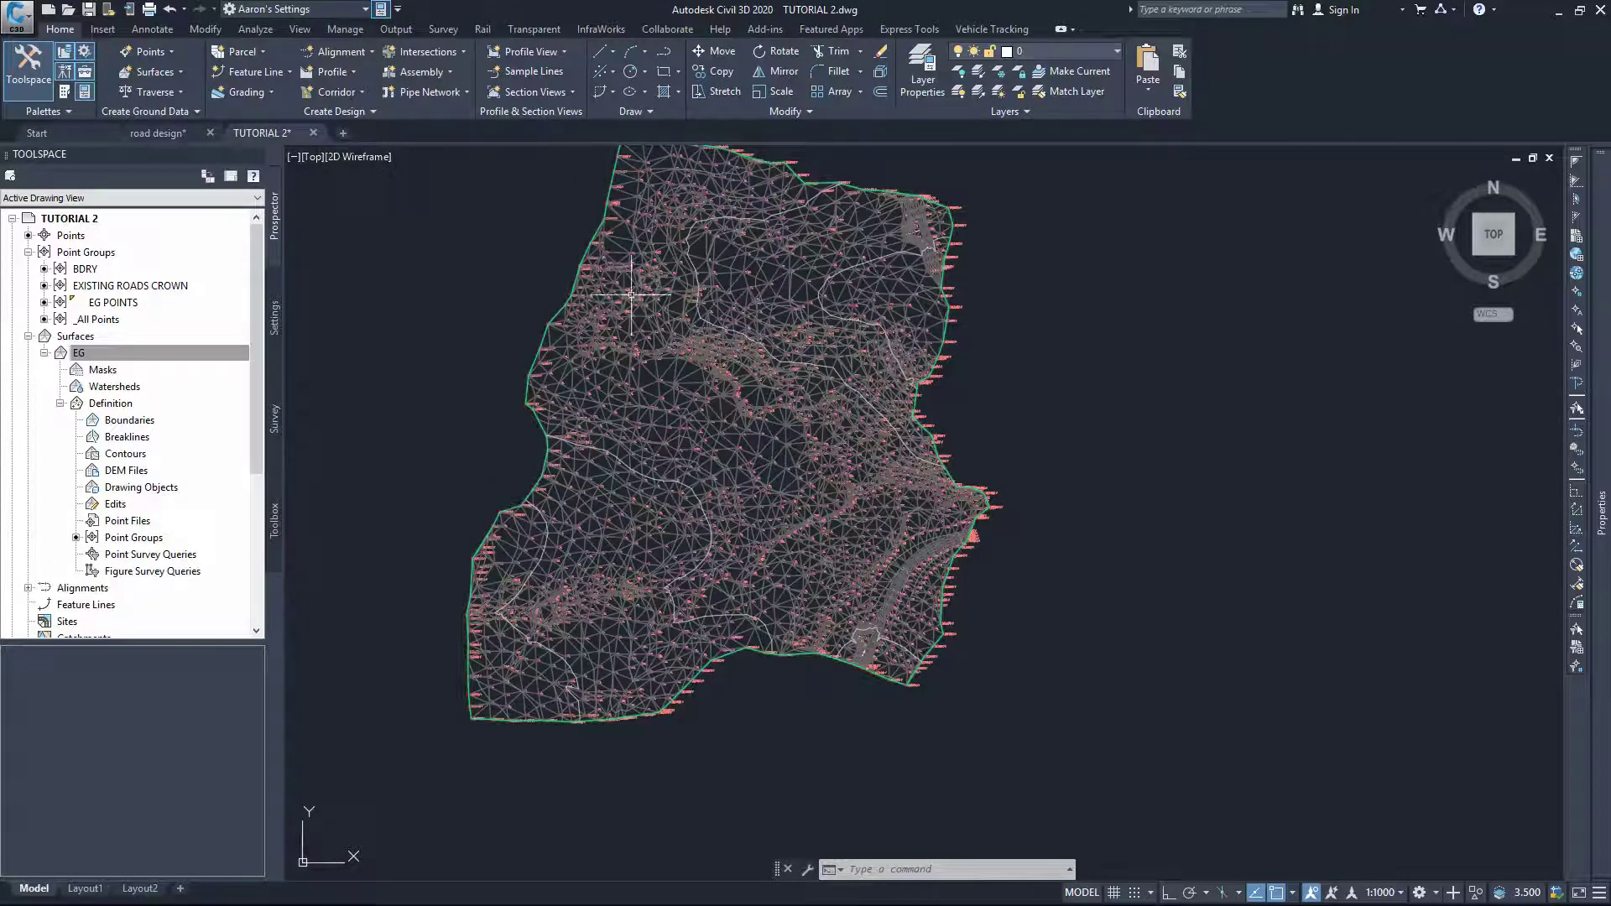